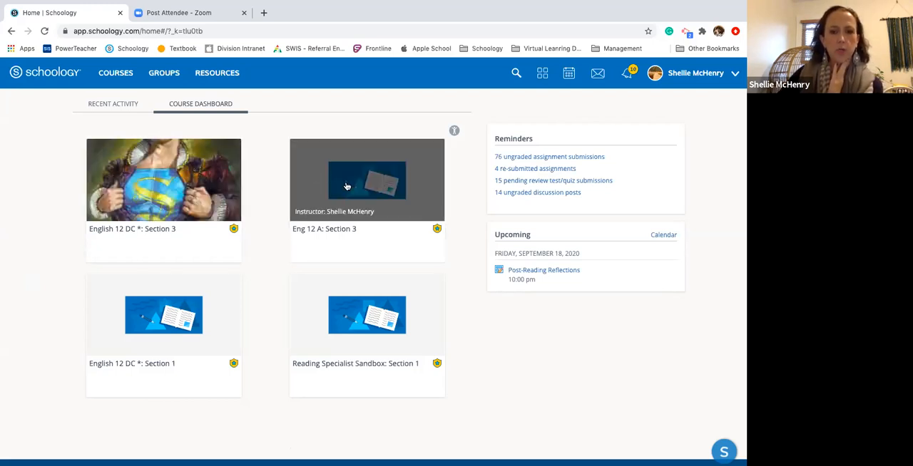
Open the Eng 12 A: Section 3 course from the course dashboard
{"action": "left_click", "coordinate": [347, 187]}
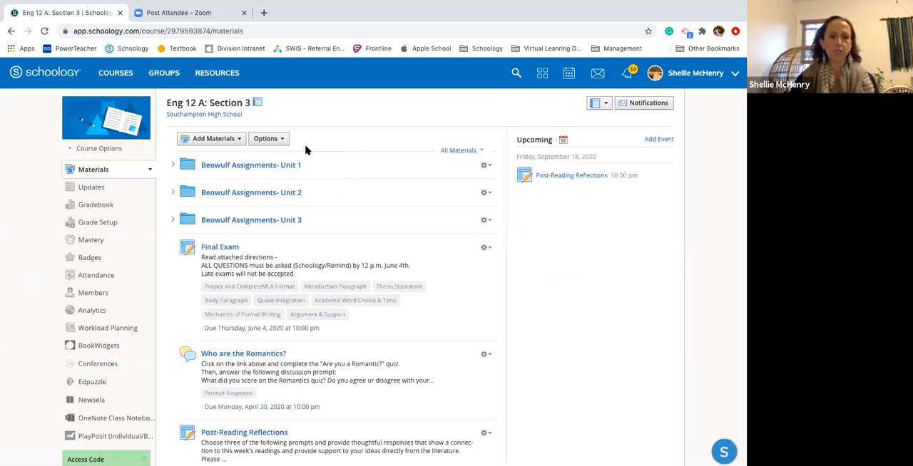
{"action": "left_click", "coordinate": [267, 141]}
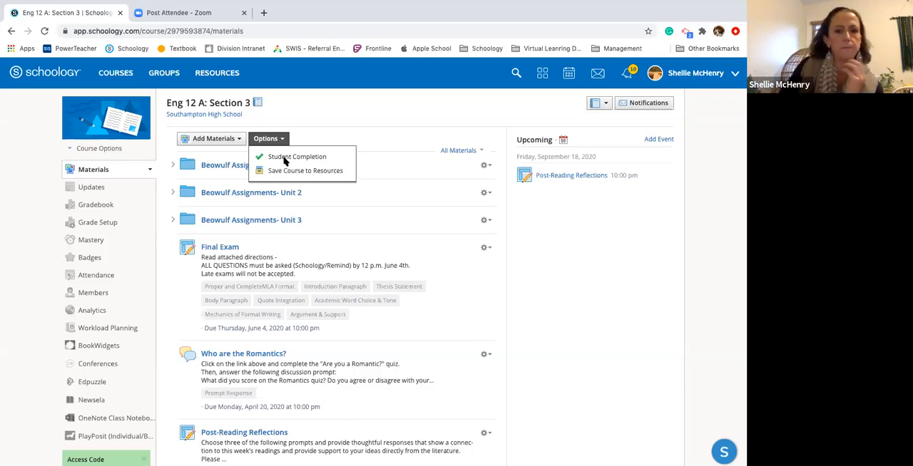
{"action": "left_click", "coordinate": [284, 160]}
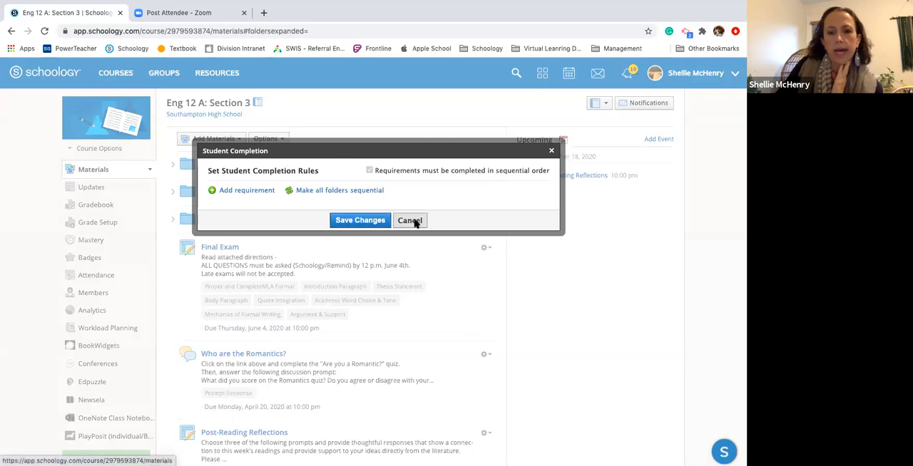
{"action": "left_click", "coordinate": [410, 221]}
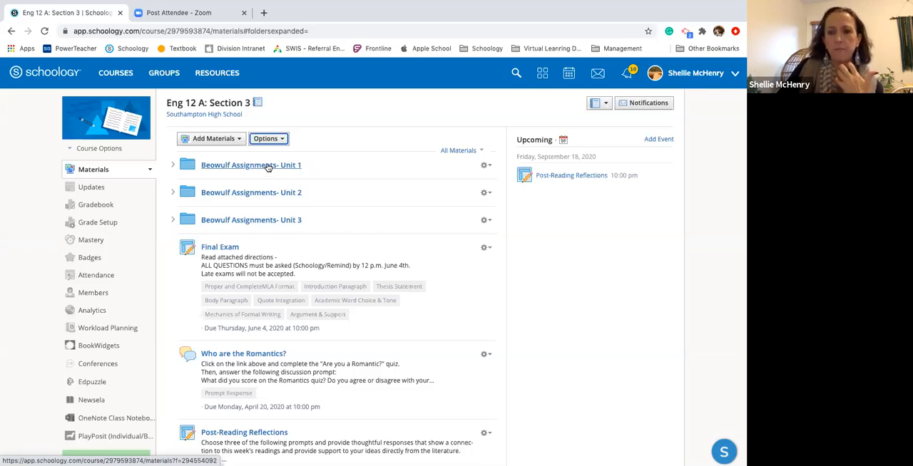
{"action": "left_click_drag", "start_coordinate": [267, 167], "coordinate": [279, 181]}
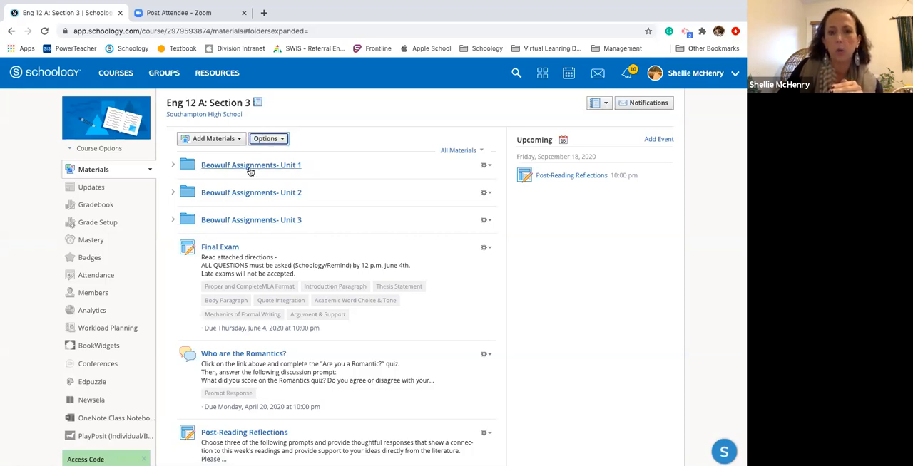
Make all folders sequential in the course's student completion rules
{"action": "left_click", "coordinate": [268, 140]}
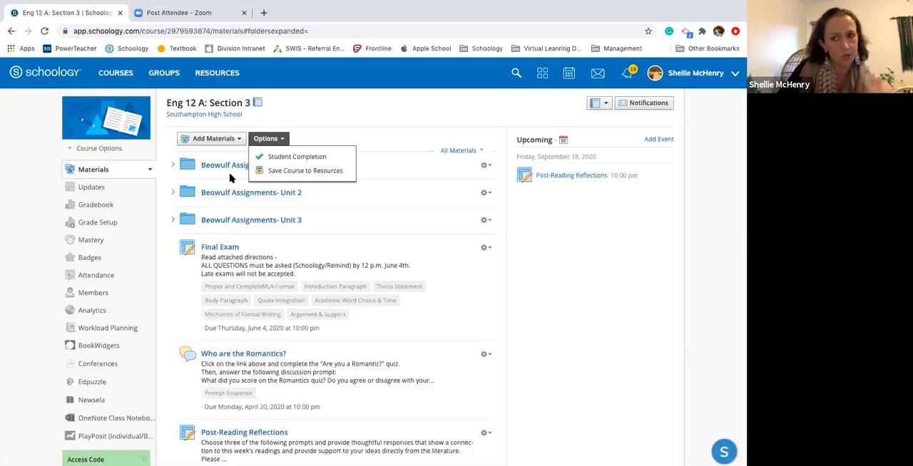
{"action": "left_click", "coordinate": [284, 160]}
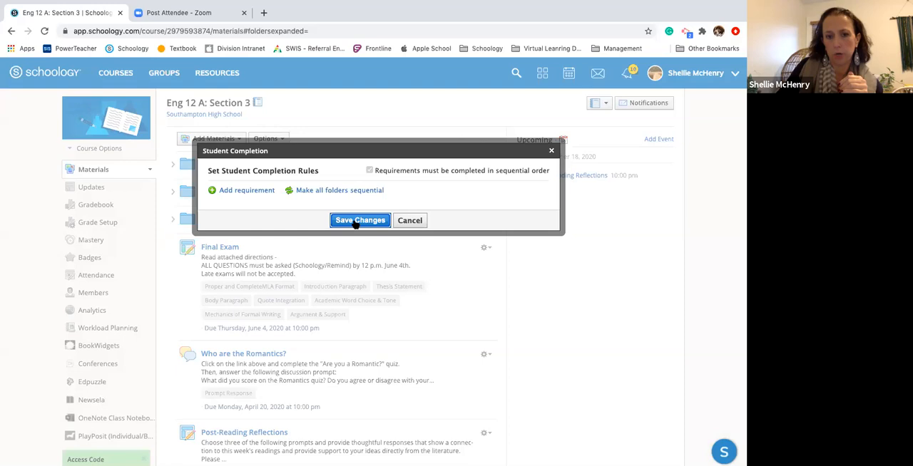
{"action": "left_click", "coordinate": [302, 191]}
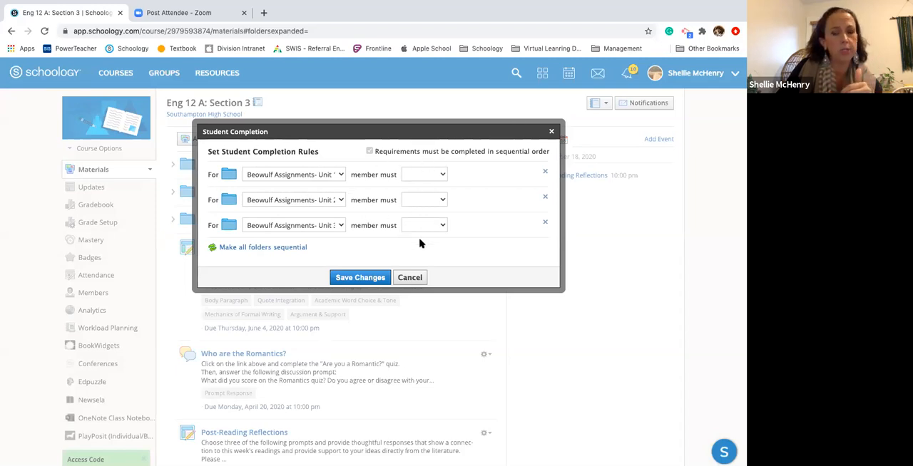
Set the Beowulf Assignments Unit 1, Unit 2 and Unit 3 folder requirements to Complete and save the rules
{"action": "left_click", "coordinate": [440, 174]}
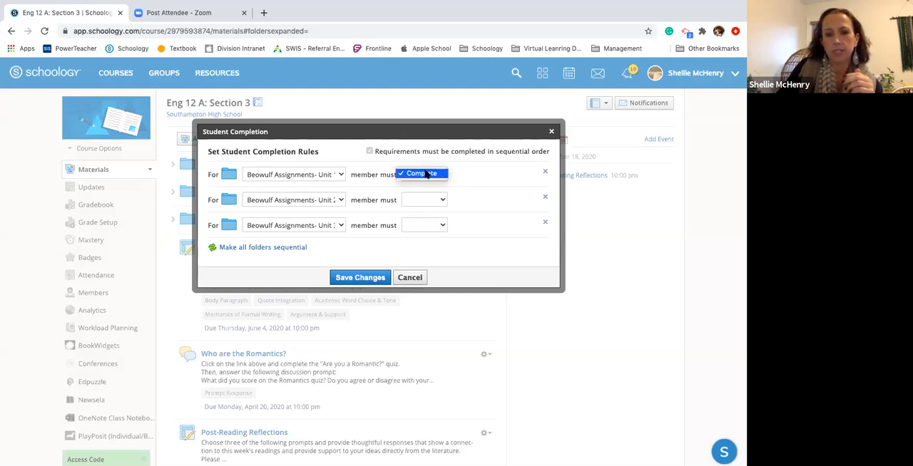
{"action": "left_click", "coordinate": [427, 174]}
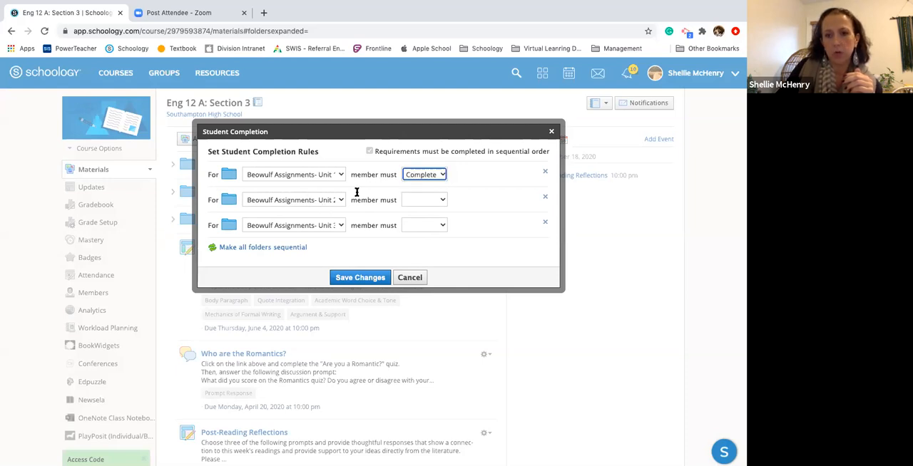
{"action": "left_click", "coordinate": [441, 201]}
{"action": "left_click", "coordinate": [424, 203]}
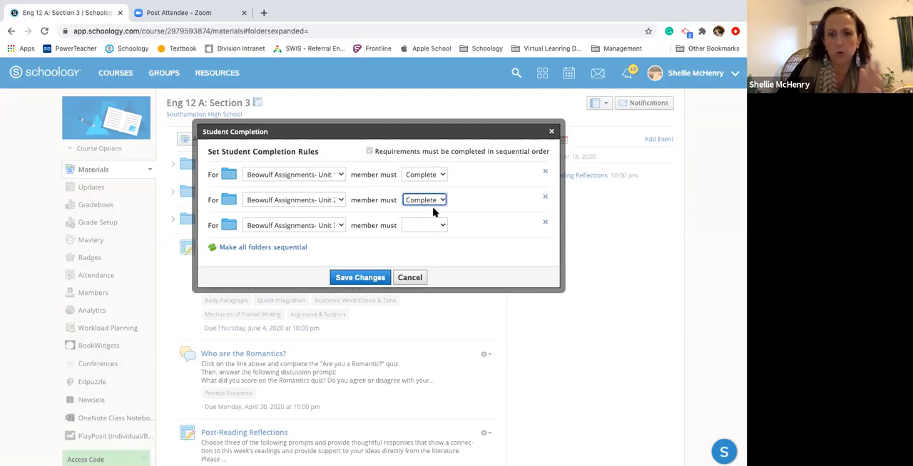
{"action": "left_click", "coordinate": [439, 228]}
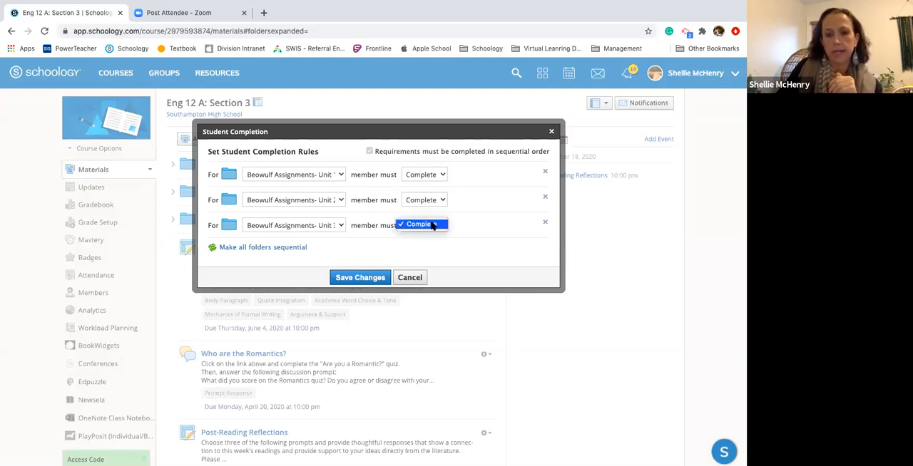
{"action": "left_click", "coordinate": [432, 226]}
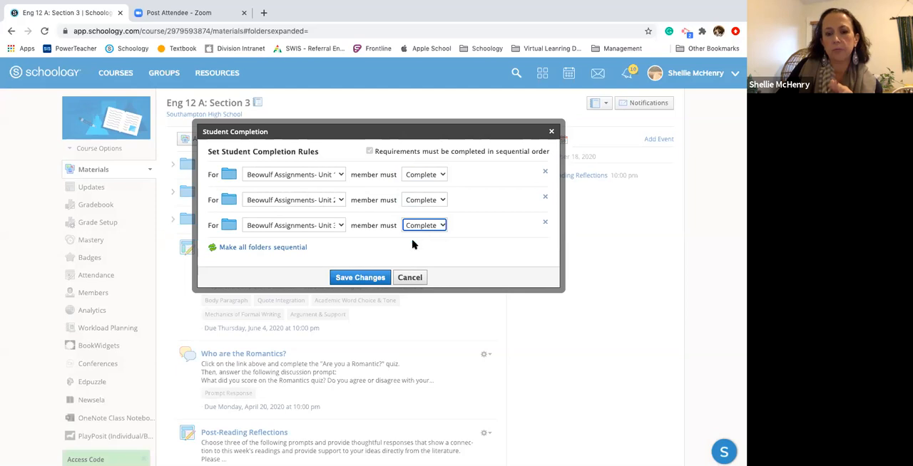
{"action": "left_click", "coordinate": [367, 279]}
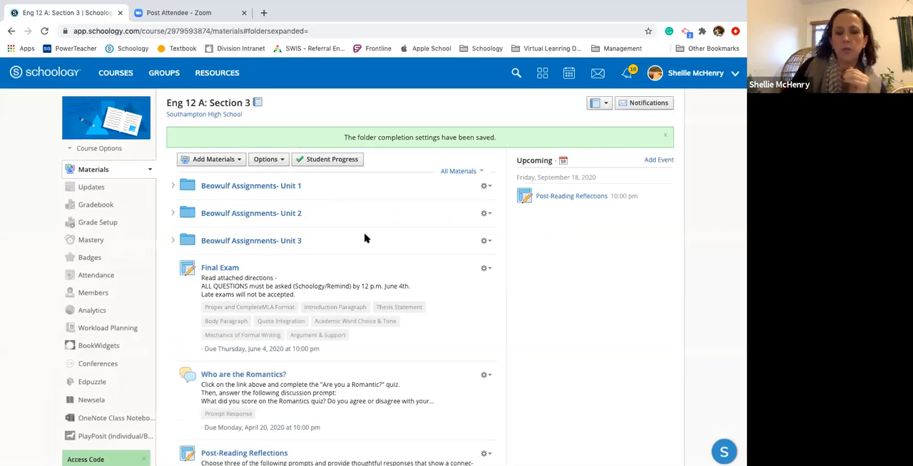
Review the student progress list for the course from beginning to end and close it
{"action": "left_click", "coordinate": [345, 163]}
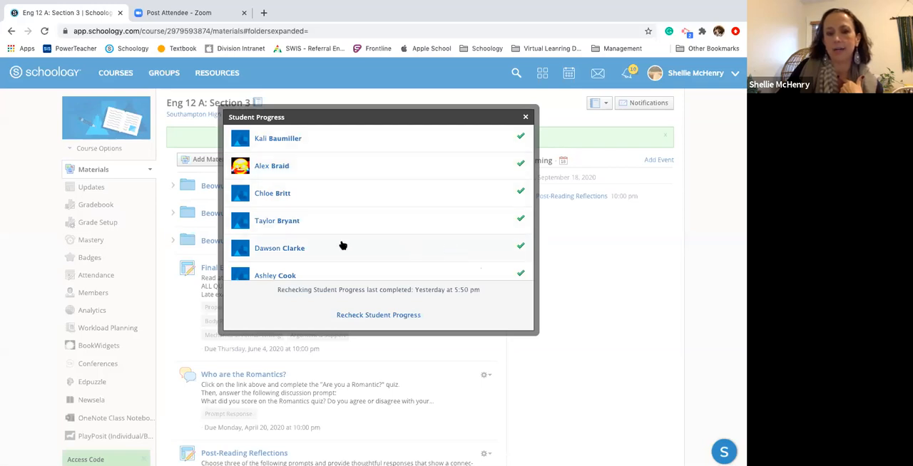
{"action": "scroll", "coordinate": [442, 285], "scroll_direction": "down", "scroll_amount": 1}
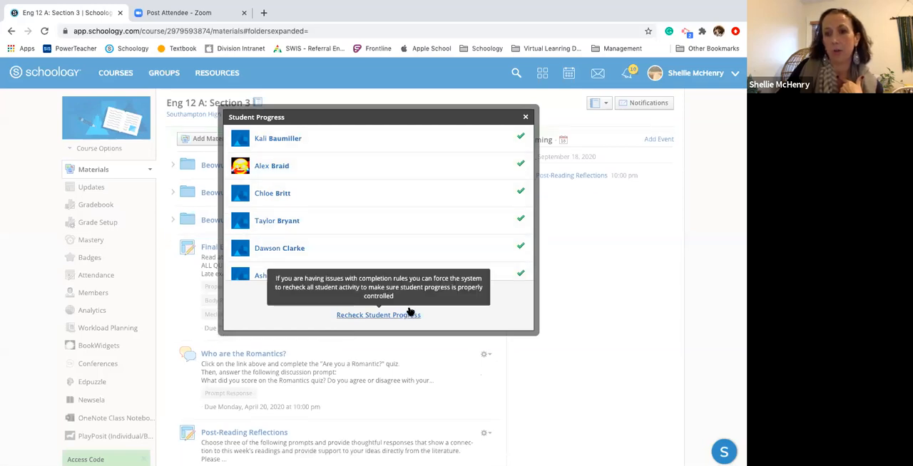
{"action": "scroll", "coordinate": [494, 248], "scroll_direction": "down", "scroll_amount": 10}
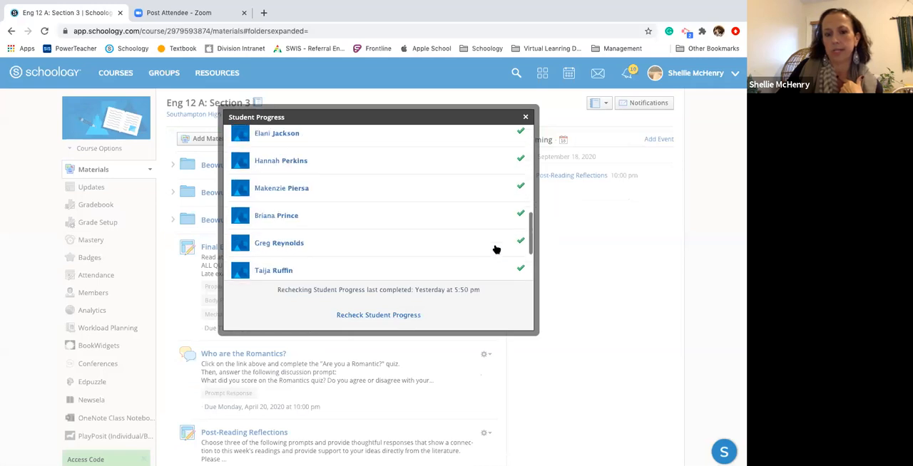
{"action": "left_click", "coordinate": [525, 117]}
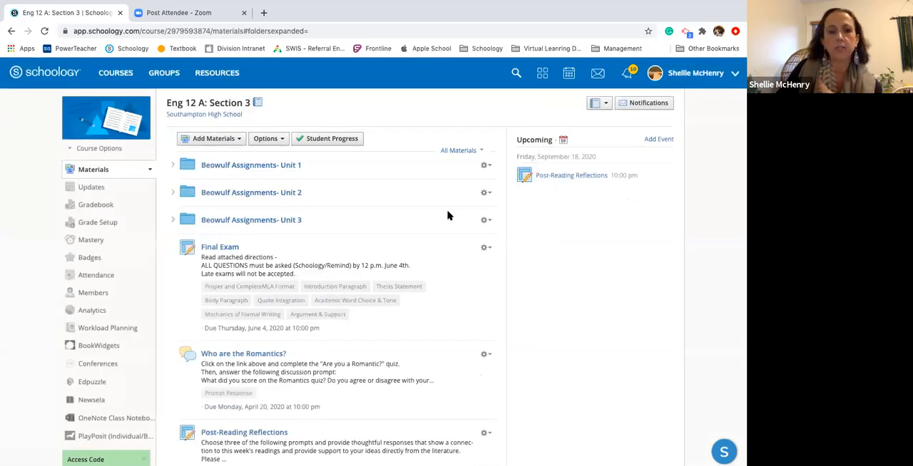
Review the course-level student completion rules for the three Beowulf folders again and save them as they are
{"action": "left_click", "coordinate": [276, 140]}
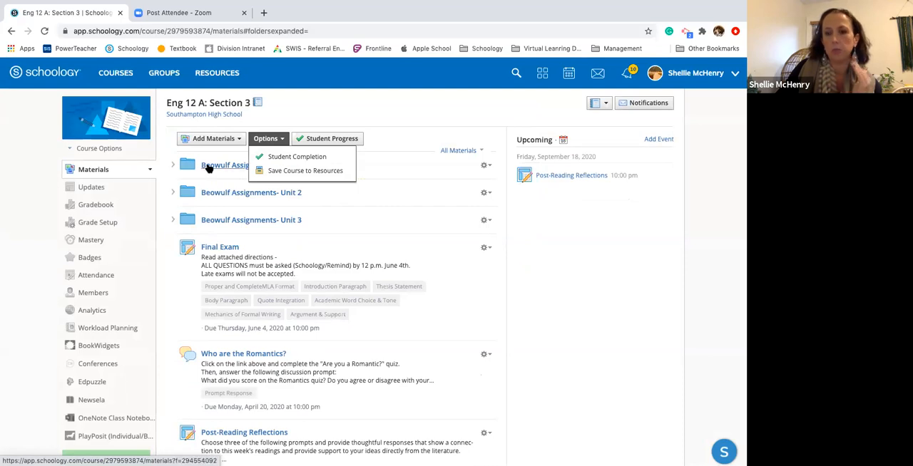
{"action": "left_click_drag", "start_coordinate": [208, 166], "coordinate": [211, 211]}
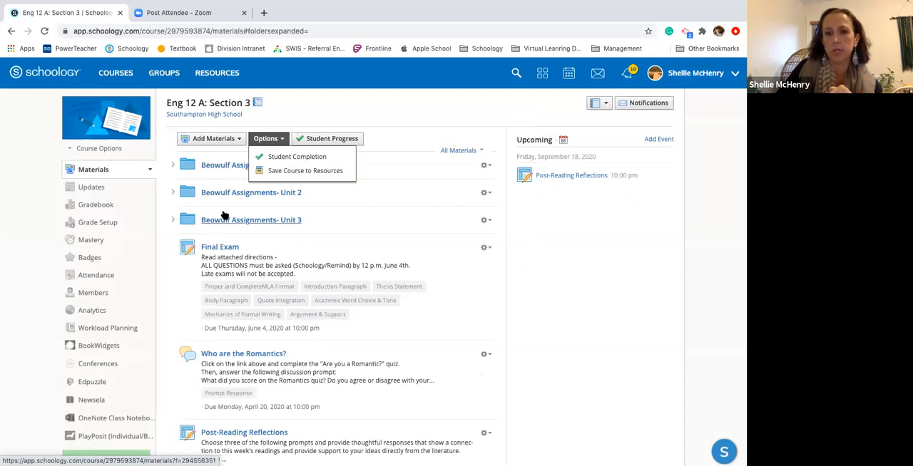
{"action": "left_click", "coordinate": [275, 162]}
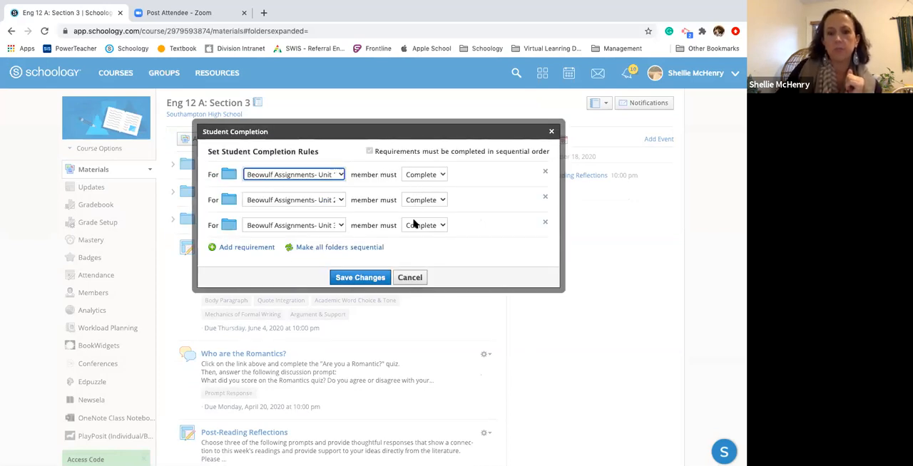
{"action": "left_click", "coordinate": [360, 278]}
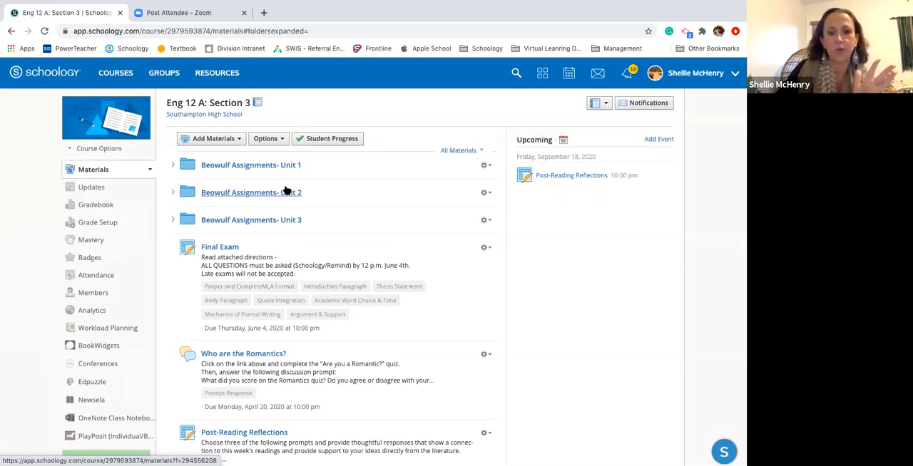
Look at the options available inside the Beowulf Assignments- Unit 1 folder and return to the course materials
{"action": "left_click", "coordinate": [246, 167]}
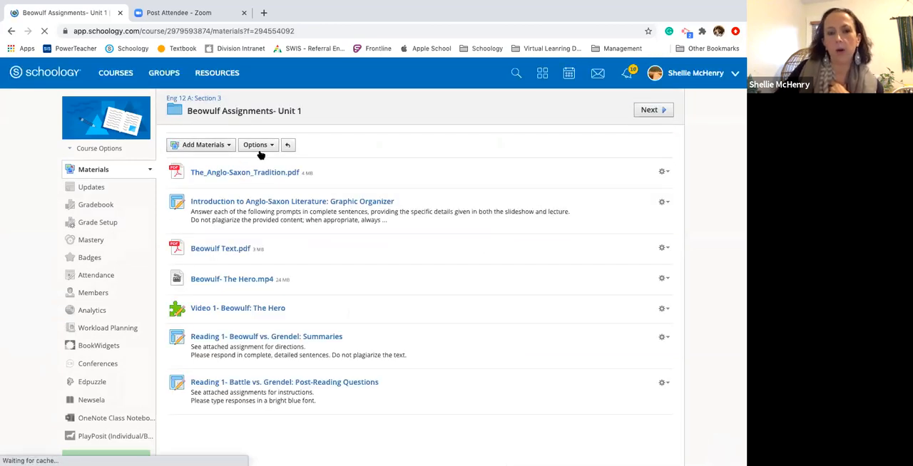
{"action": "left_click", "coordinate": [258, 145]}
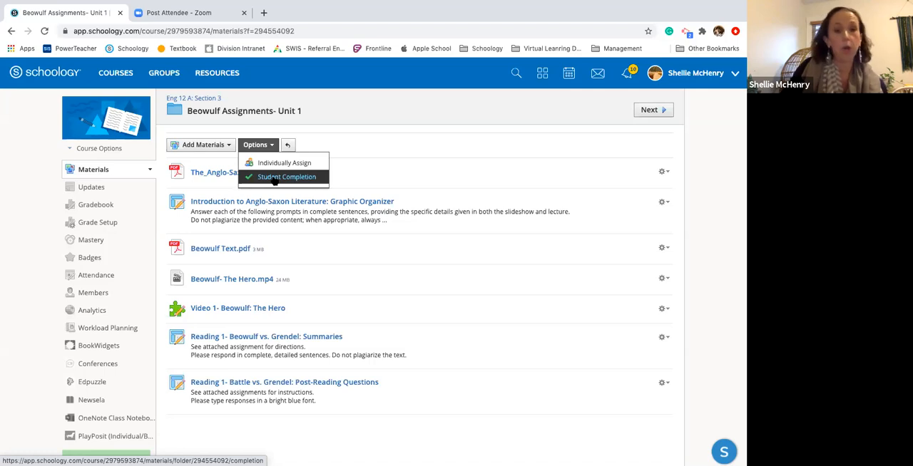
{"action": "left_click", "coordinate": [330, 112]}
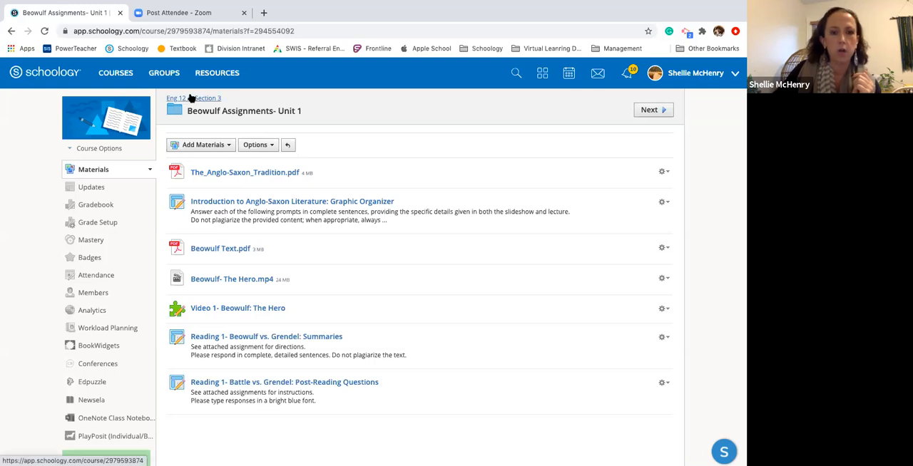
{"action": "left_click", "coordinate": [191, 98]}
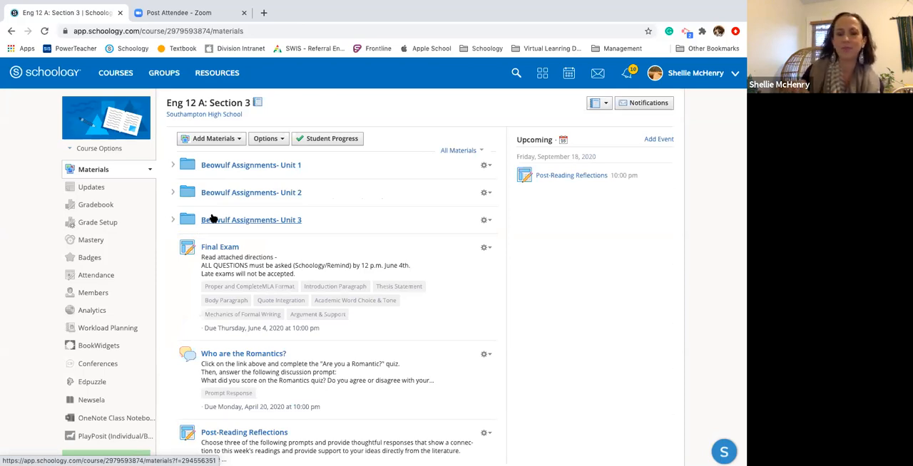
Open the Beowulf Assignments- Unit 1 folder and move Beowulf Text.pdf above The_Anglo-Saxon_Tradition.pdf as its first item
{"action": "left_click", "coordinate": [217, 168]}
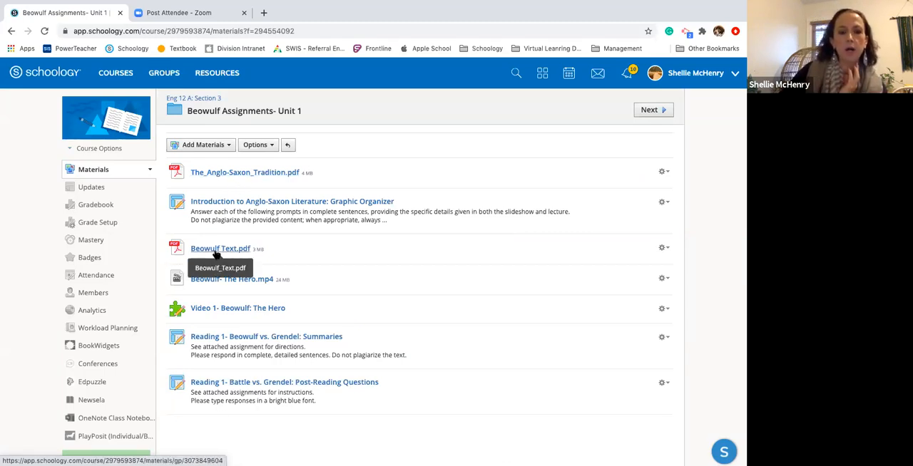
{"action": "left_click_drag", "start_coordinate": [217, 255], "coordinate": [220, 174]}
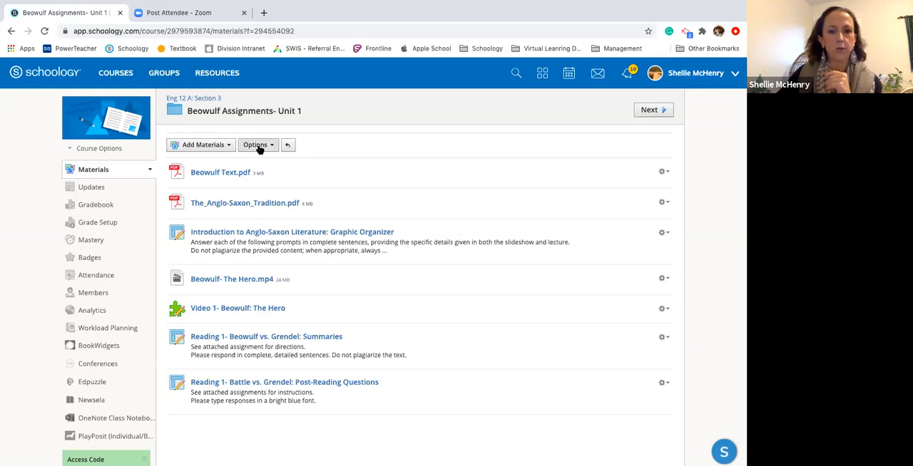
Add a student completion requirement to the Unit 1 folder that members must view the item Beowulf Text.pdf
{"action": "left_click", "coordinate": [258, 147]}
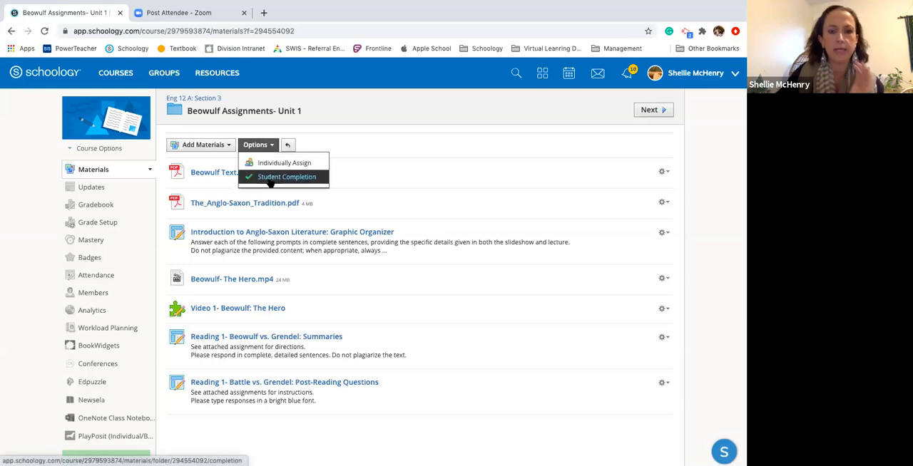
{"action": "left_click", "coordinate": [270, 179]}
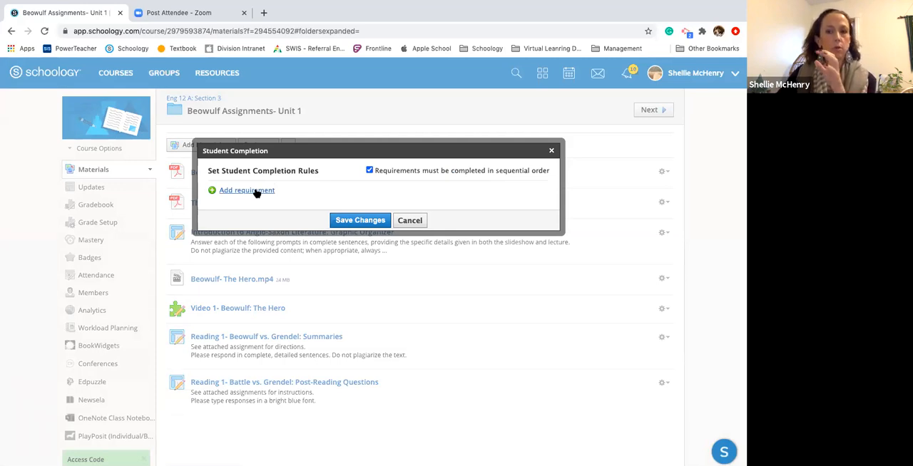
{"action": "left_click", "coordinate": [256, 190]}
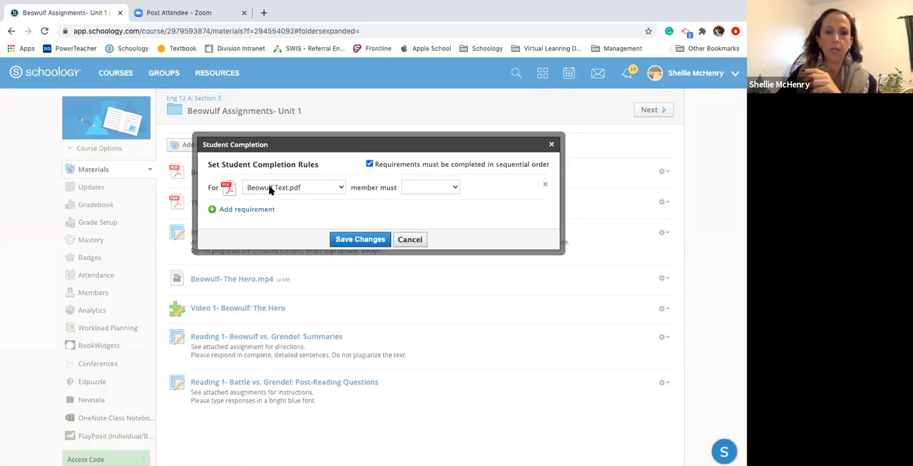
{"action": "left_click", "coordinate": [456, 188]}
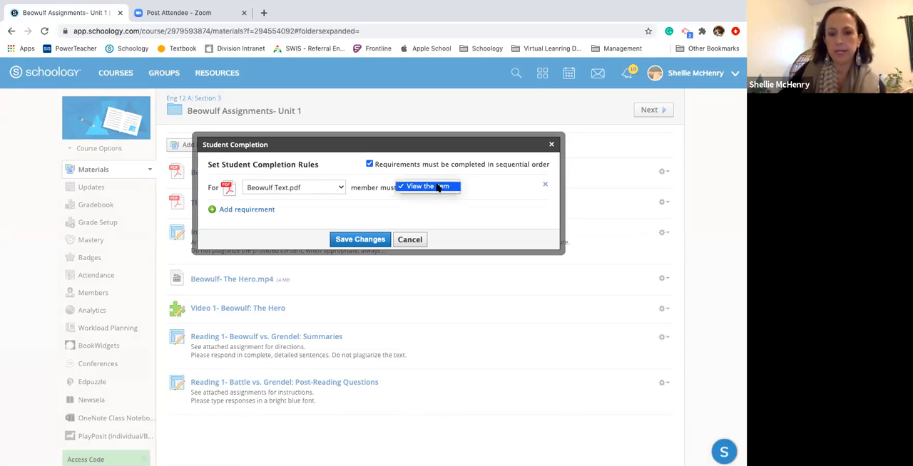
{"action": "left_click", "coordinate": [437, 186]}
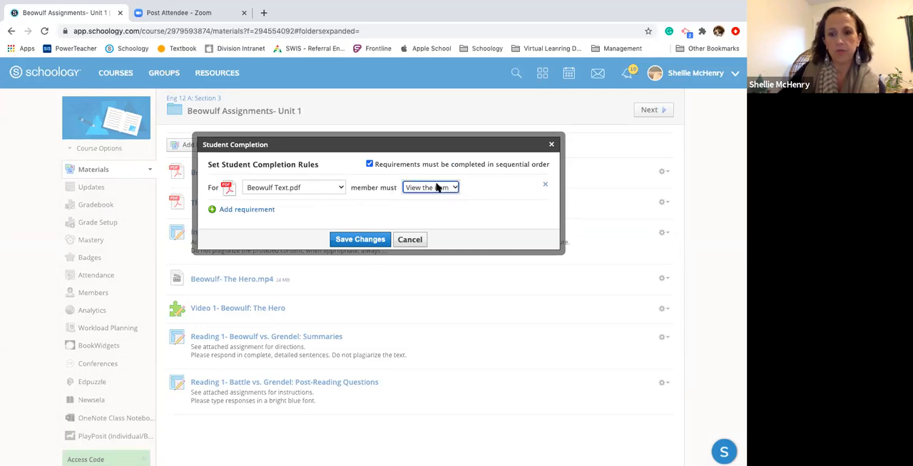
Add a second requirement to the Unit 1 completion rules that members must view The_Anglo-Saxon_Tradition.pdf
{"action": "left_click", "coordinate": [247, 210]}
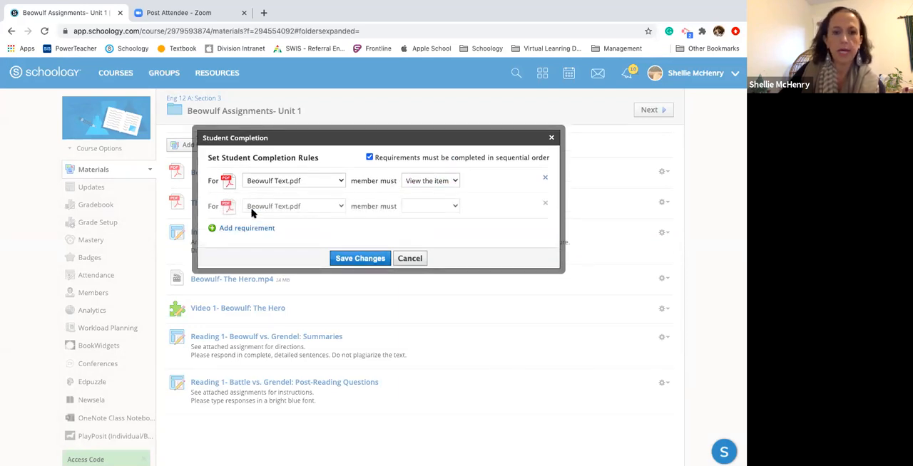
{"action": "left_click", "coordinate": [336, 206]}
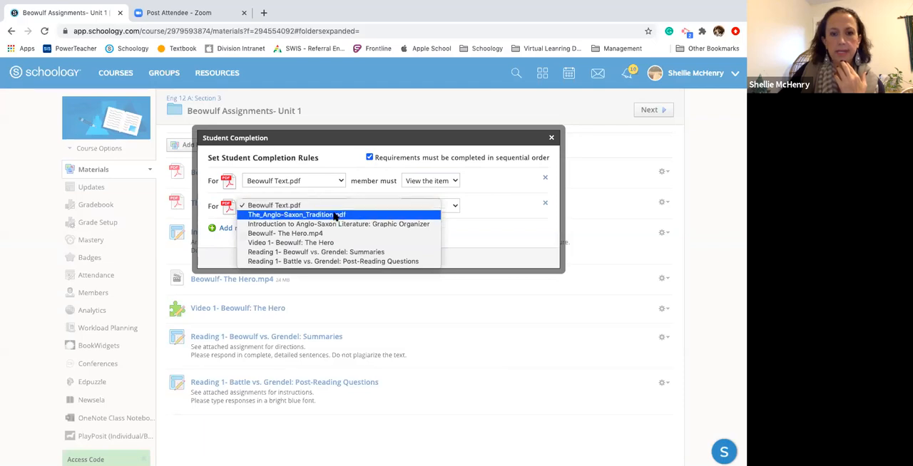
{"action": "left_click", "coordinate": [335, 215]}
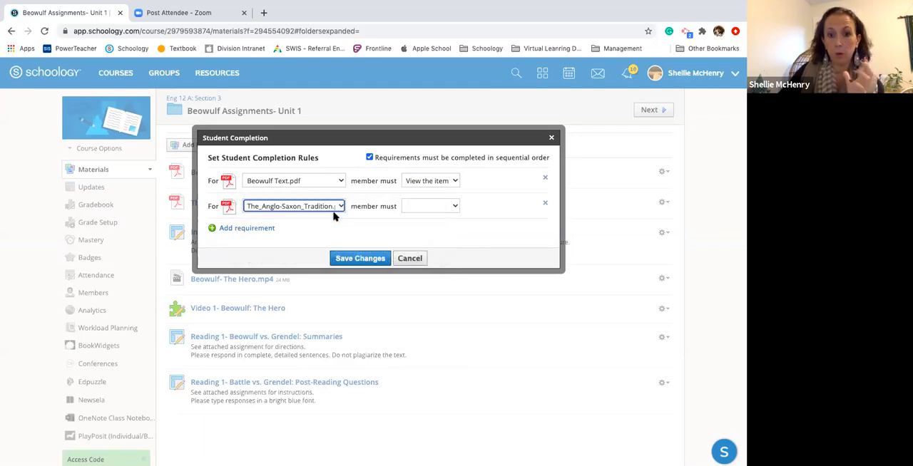
{"action": "left_click", "coordinate": [454, 206]}
{"action": "left_click", "coordinate": [439, 207]}
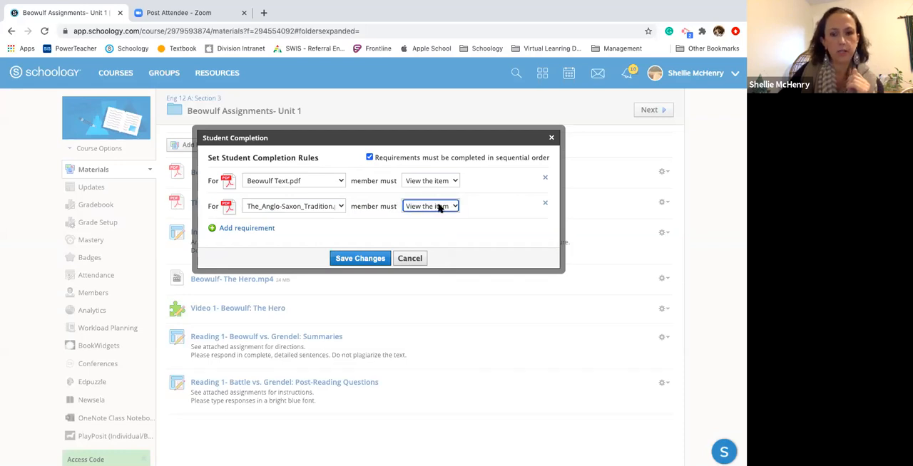
Add a requirement that members must make a submission for Introduction to Anglo-Saxon Literature: Graphic Organizer
{"action": "left_click", "coordinate": [267, 229]}
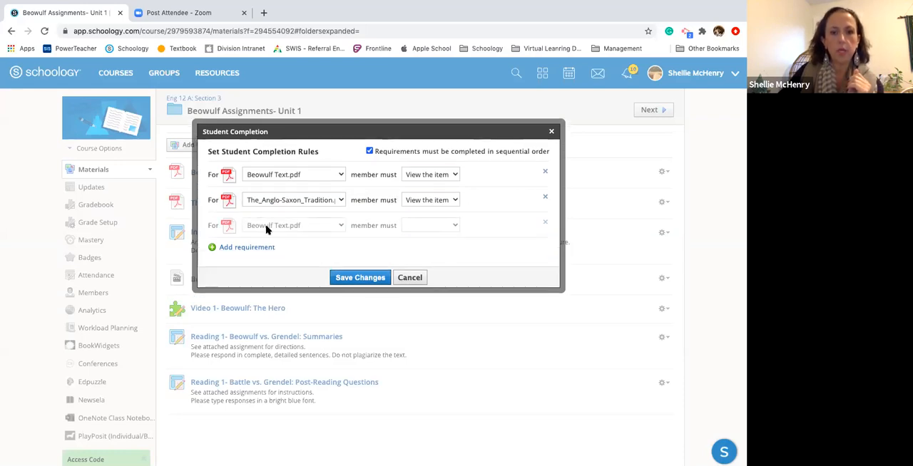
{"action": "left_click", "coordinate": [340, 225]}
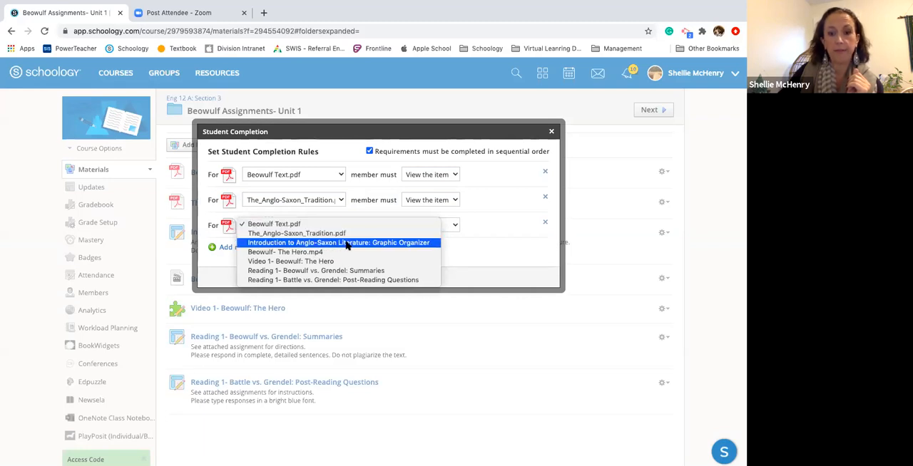
{"action": "left_click", "coordinate": [347, 244]}
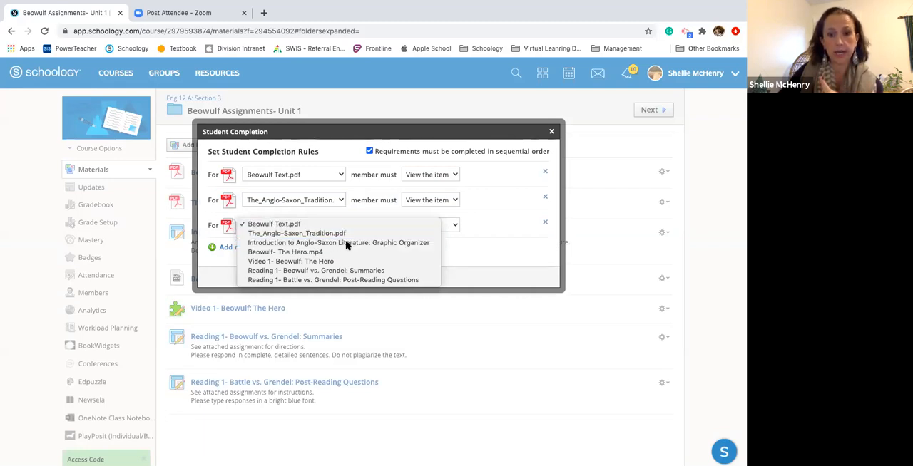
{"action": "left_click", "coordinate": [470, 230]}
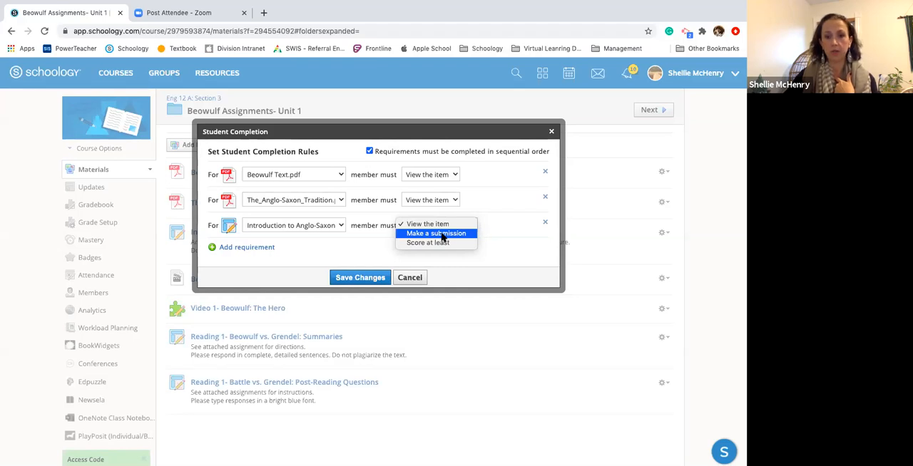
{"action": "left_click", "coordinate": [443, 234]}
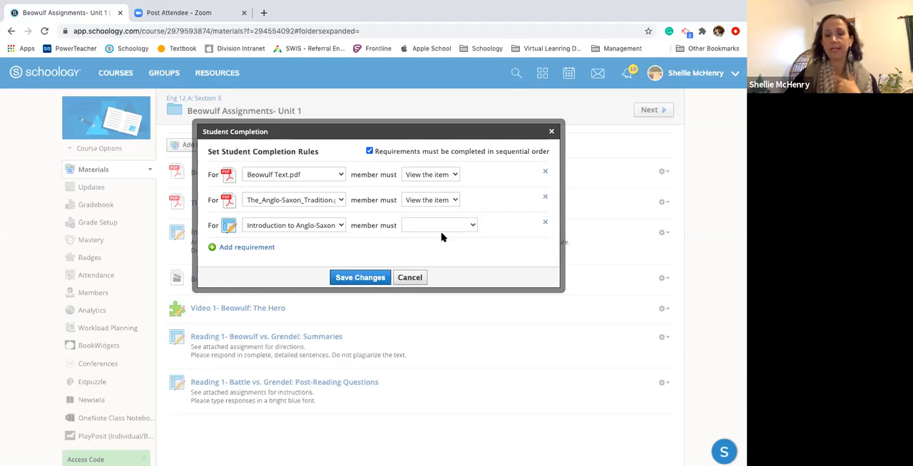
Add a requirement that members must view the item Beowulf- The Hero.mp4
{"action": "left_click", "coordinate": [257, 249]}
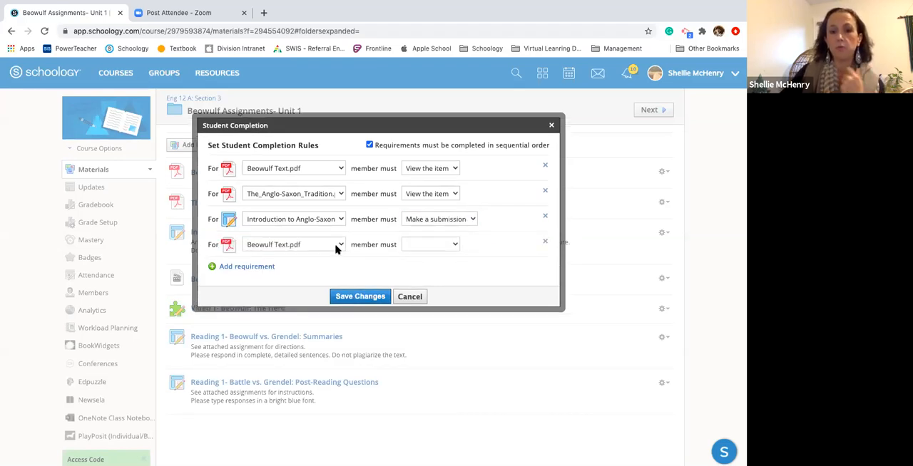
{"action": "left_click", "coordinate": [338, 244]}
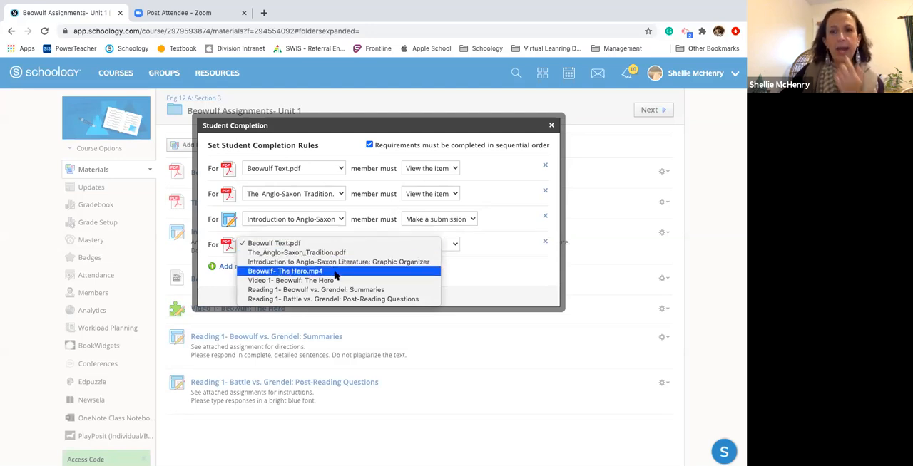
{"action": "left_click", "coordinate": [335, 271]}
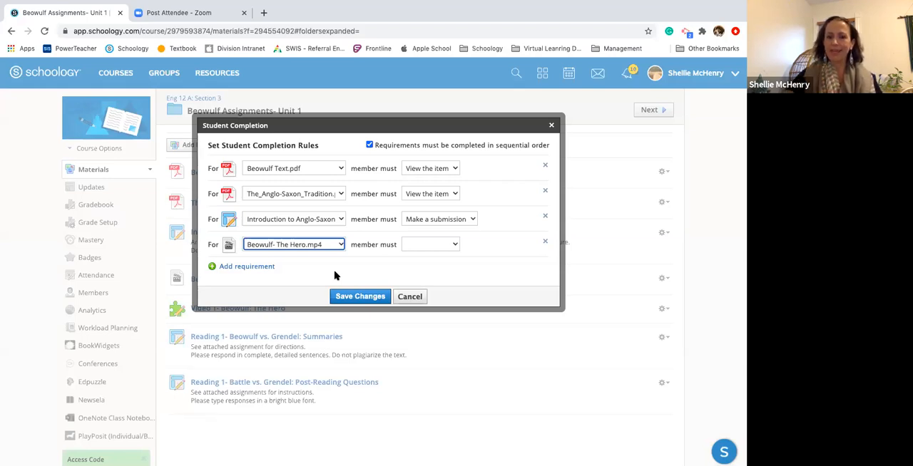
{"action": "left_click", "coordinate": [452, 244]}
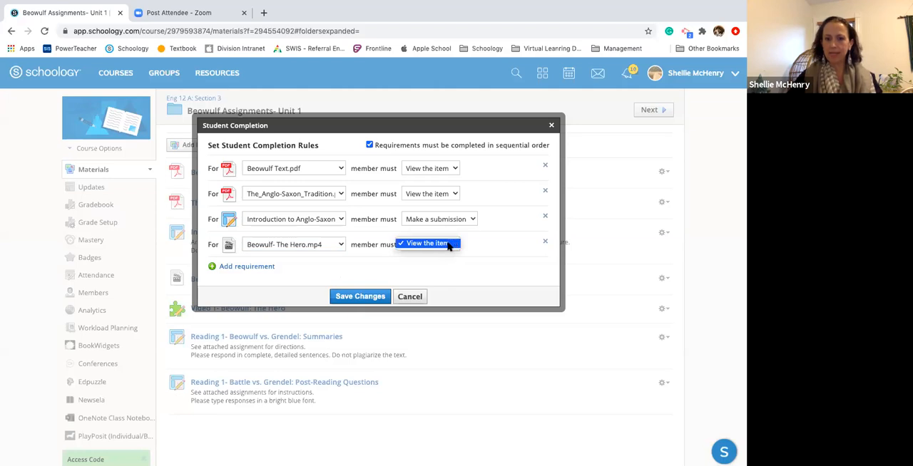
{"action": "left_click", "coordinate": [448, 245]}
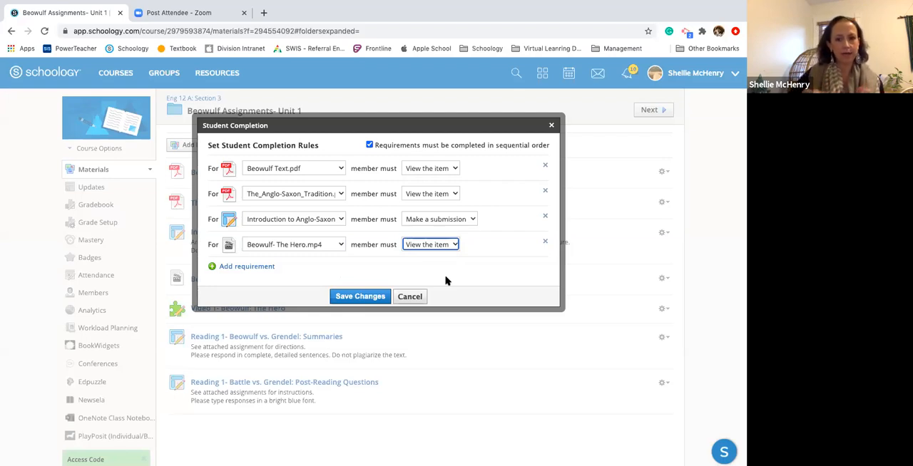
Add a requirement that members must score at least 100 out of 100 on Video 1- Beowulf: The Hero
{"action": "left_click", "coordinate": [262, 268]}
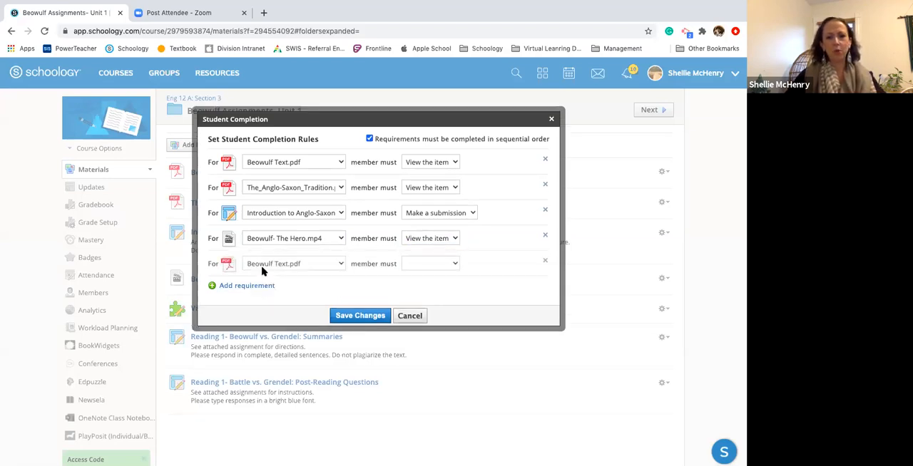
{"action": "left_click", "coordinate": [336, 264]}
{"action": "left_click", "coordinate": [336, 266]}
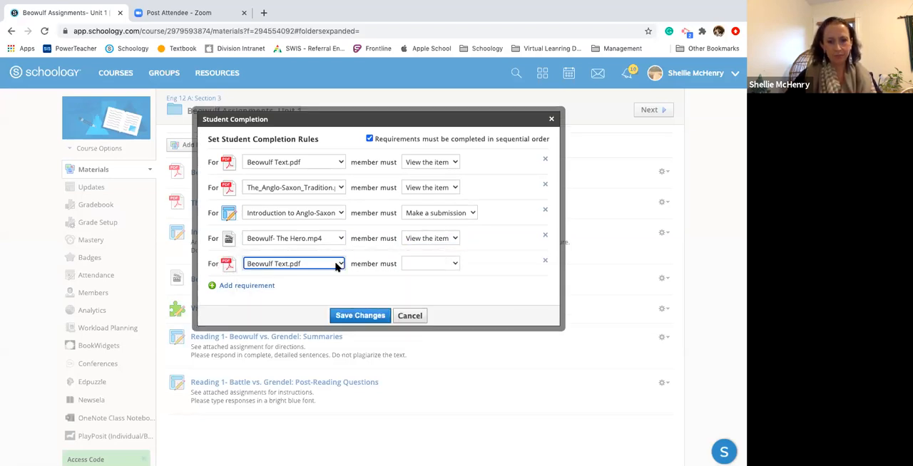
{"action": "left_click", "coordinate": [336, 265]}
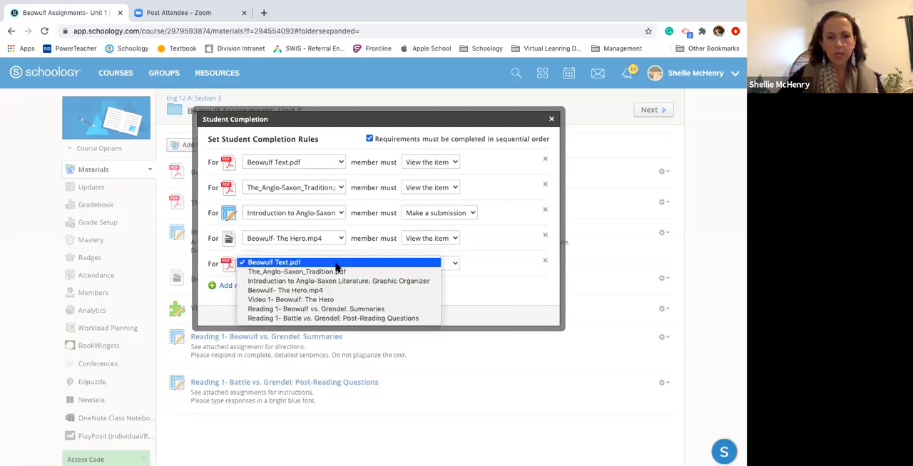
{"action": "left_click", "coordinate": [328, 300]}
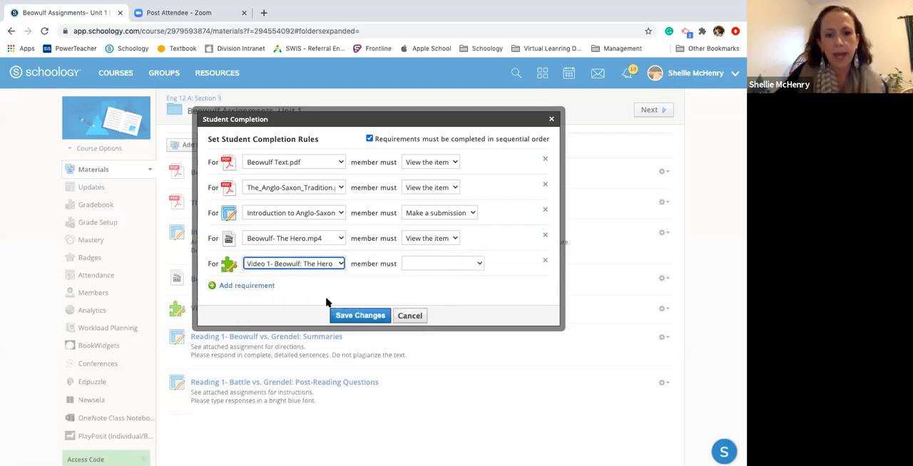
{"action": "left_click", "coordinate": [474, 265]}
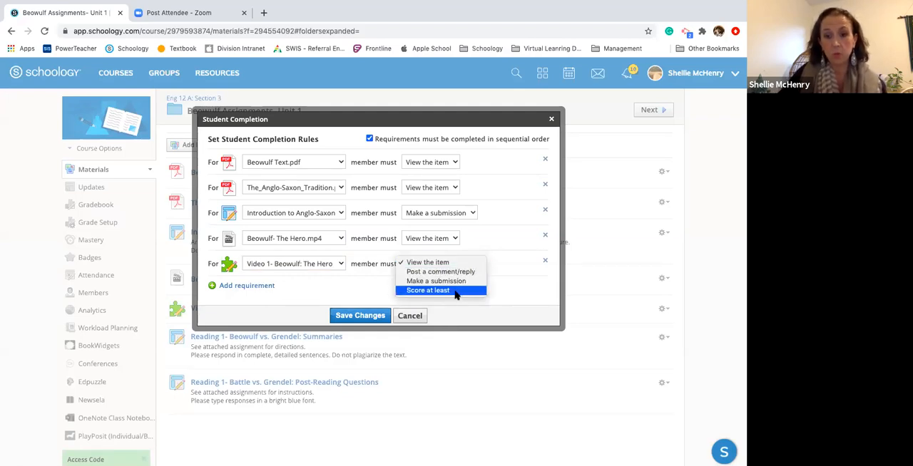
{"action": "left_click", "coordinate": [455, 290]}
{"action": "left_click", "coordinate": [500, 263]}
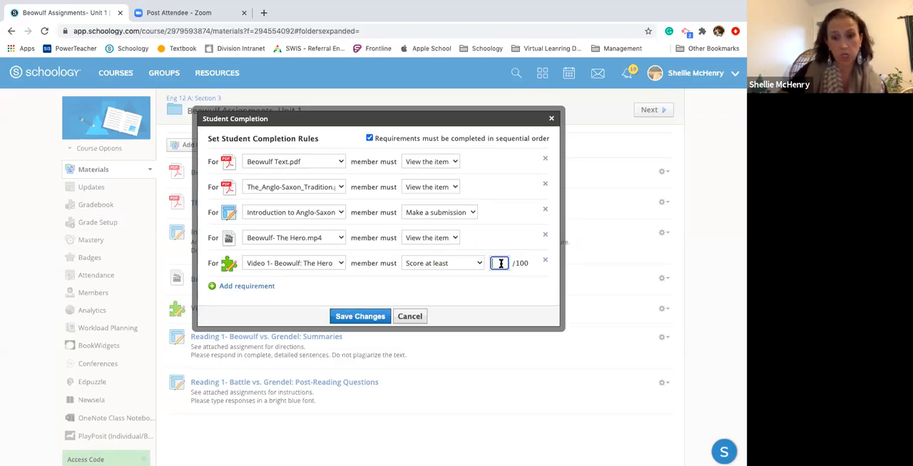
{"action": "type", "text": "100"}
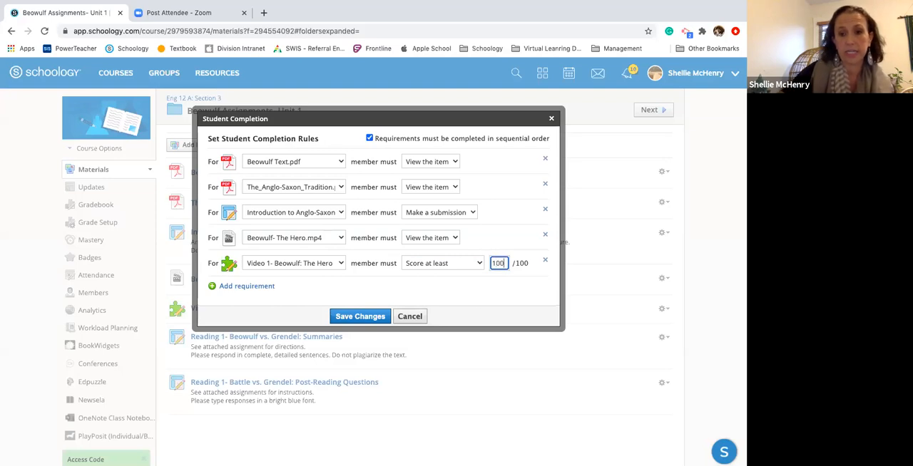
Save the Unit 1 folder's completion rules and take a brief look at the students' progress
{"action": "left_click", "coordinate": [369, 316]}
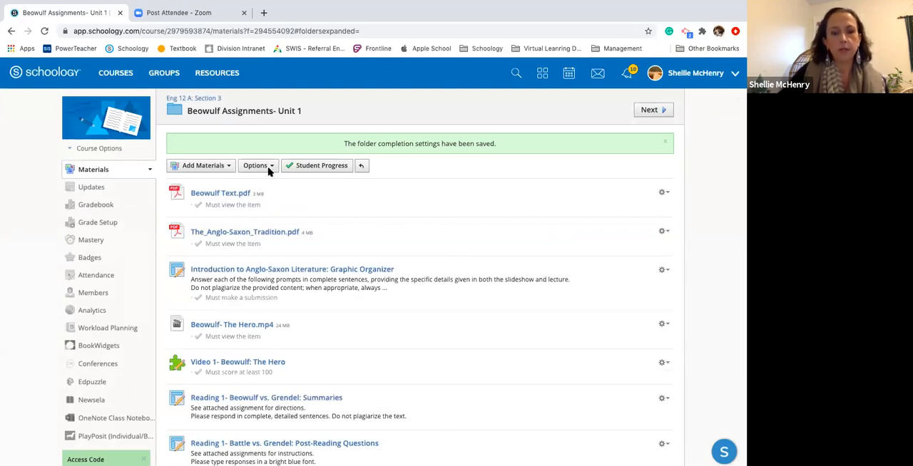
{"action": "left_click", "coordinate": [321, 167]}
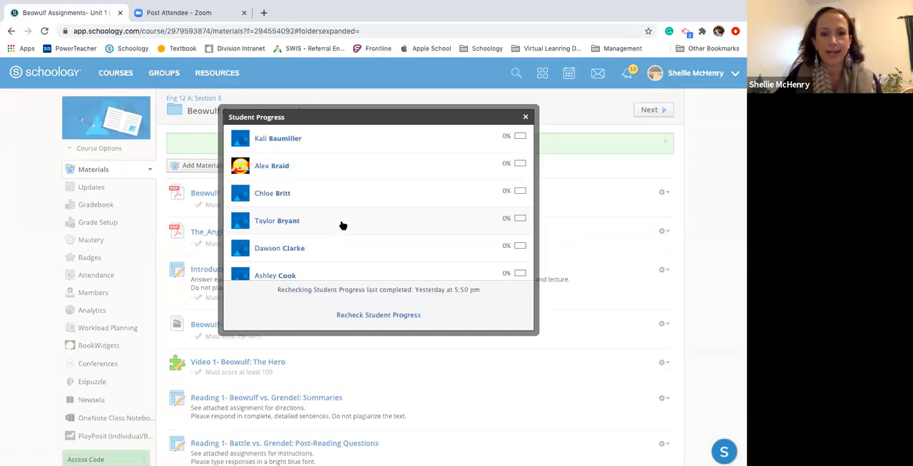
{"action": "left_click", "coordinate": [526, 117]}
Add a folder completion requirement to make a submission for Reading 1- Beowulf vs. Grendel: Summaries, and save the rules
{"action": "left_click", "coordinate": [254, 169]}
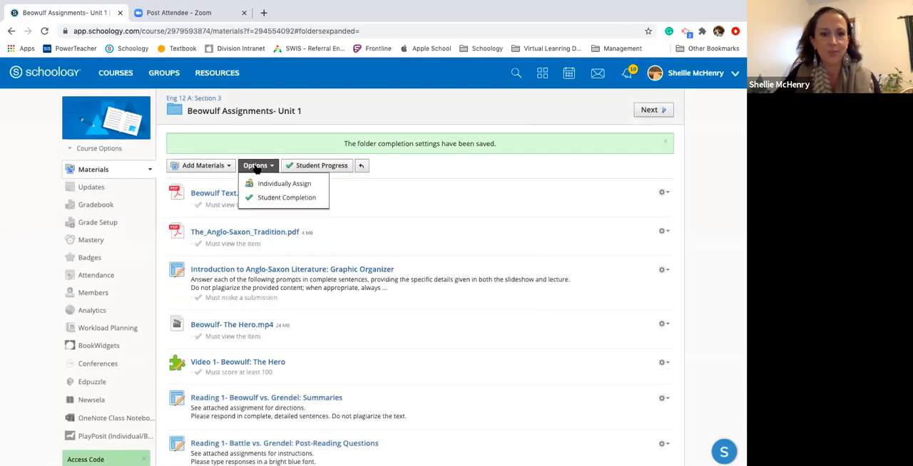
{"action": "left_click", "coordinate": [271, 181]}
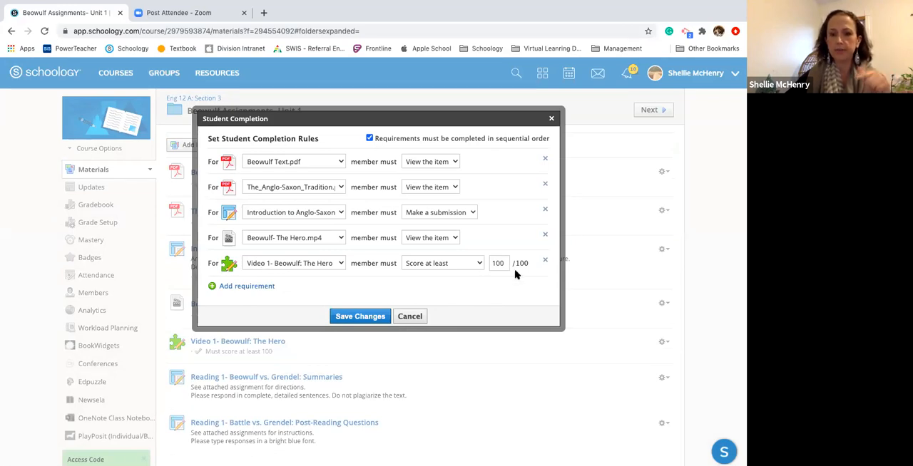
{"action": "left_click", "coordinate": [225, 286]}
{"action": "left_click", "coordinate": [341, 283]}
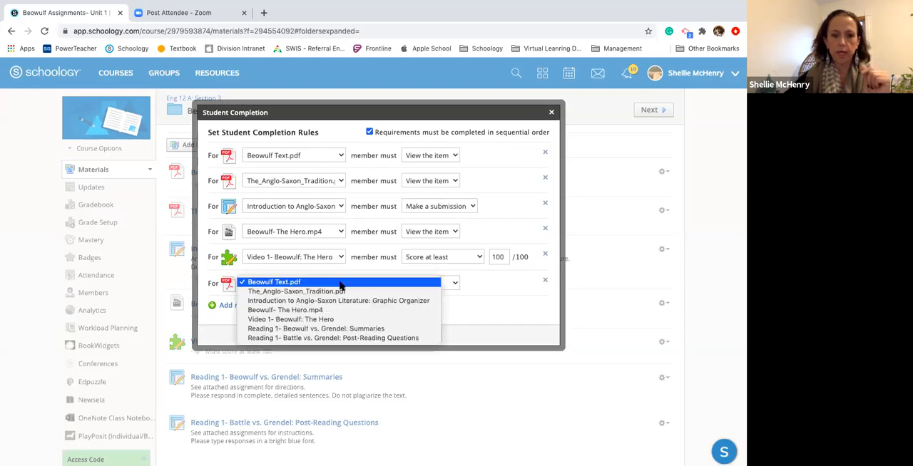
{"action": "left_click", "coordinate": [338, 329]}
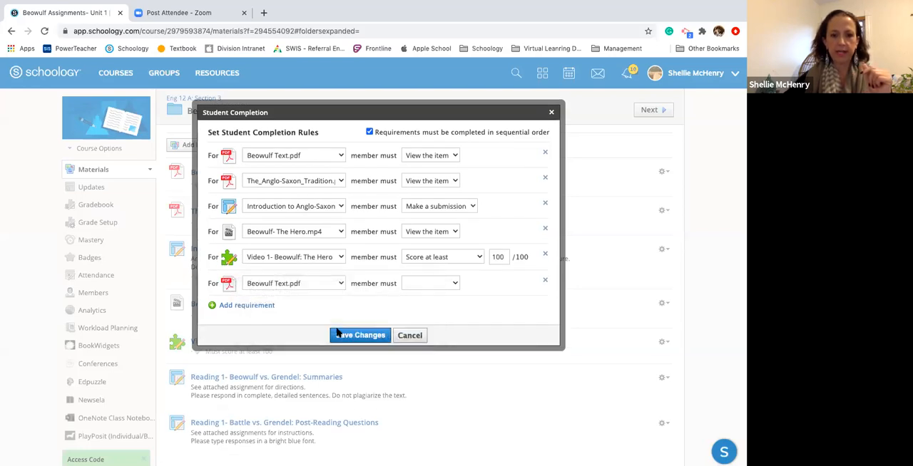
{"action": "left_click", "coordinate": [452, 283]}
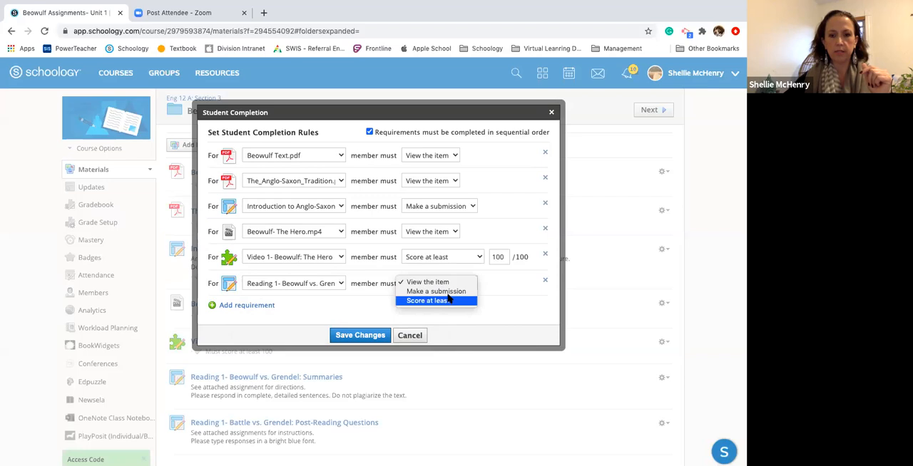
{"action": "left_click", "coordinate": [360, 335]}
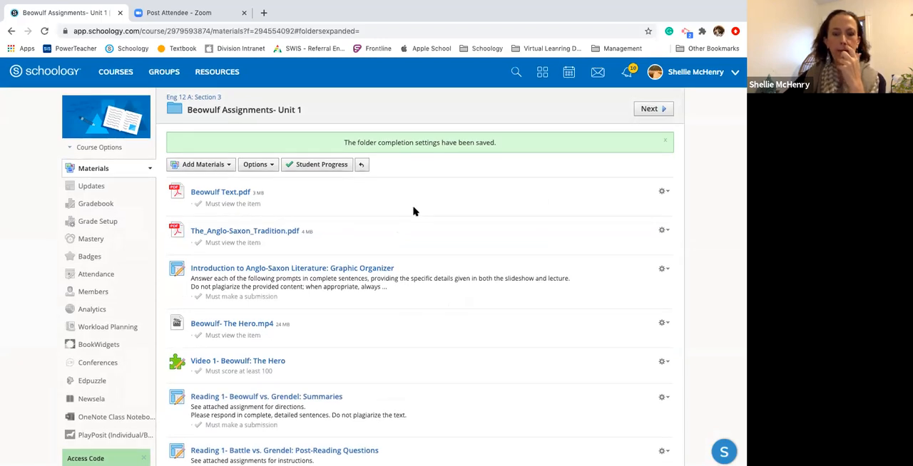
Review the requirements listed under the Unit 1 items and look through every student's progress in the folder
{"action": "scroll", "coordinate": [414, 211], "scroll_direction": "down", "scroll_amount": 3}
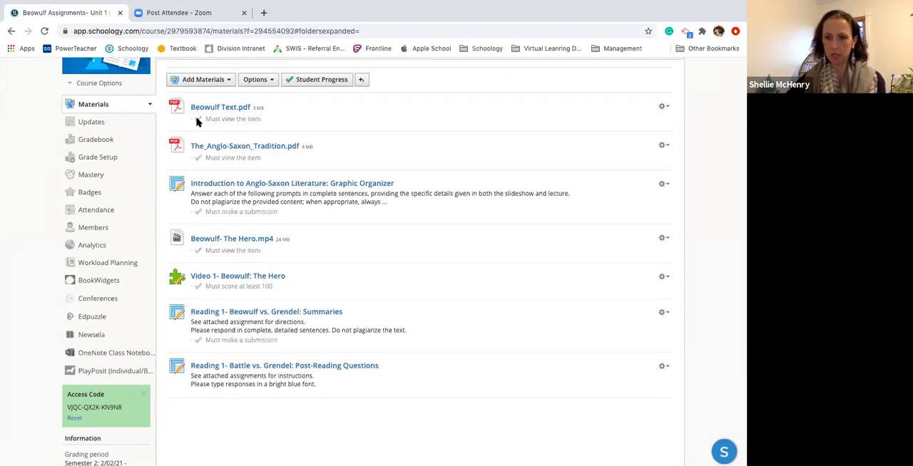
{"action": "scroll", "coordinate": [336, 143], "scroll_direction": "up", "scroll_amount": 2}
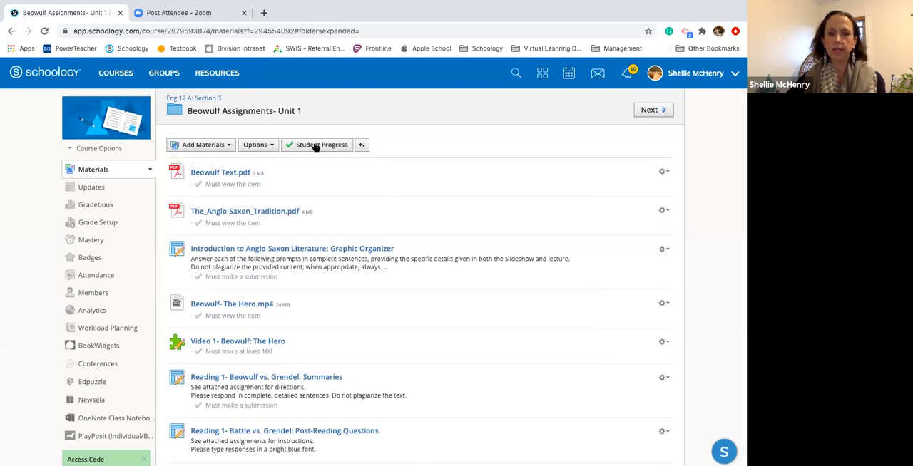
{"action": "left_click", "coordinate": [315, 145]}
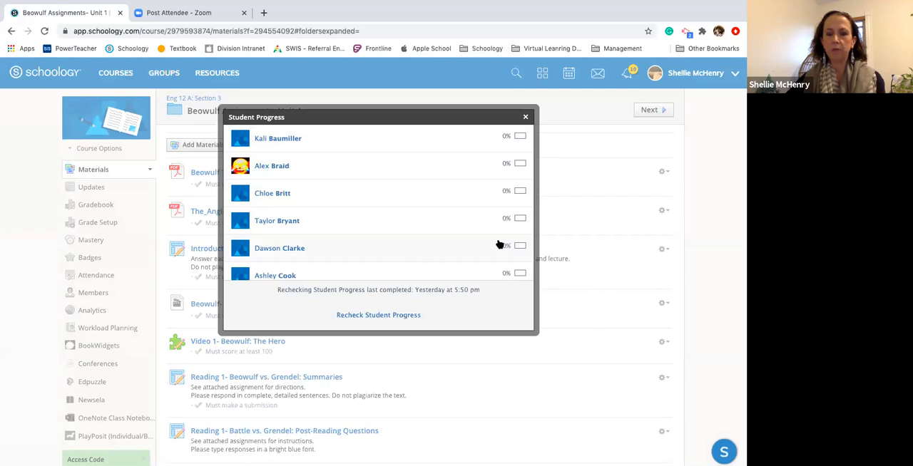
{"action": "scroll", "coordinate": [498, 243], "scroll_direction": "down", "scroll_amount": 5}
{"action": "scroll", "coordinate": [499, 245], "scroll_direction": "down", "scroll_amount": 5}
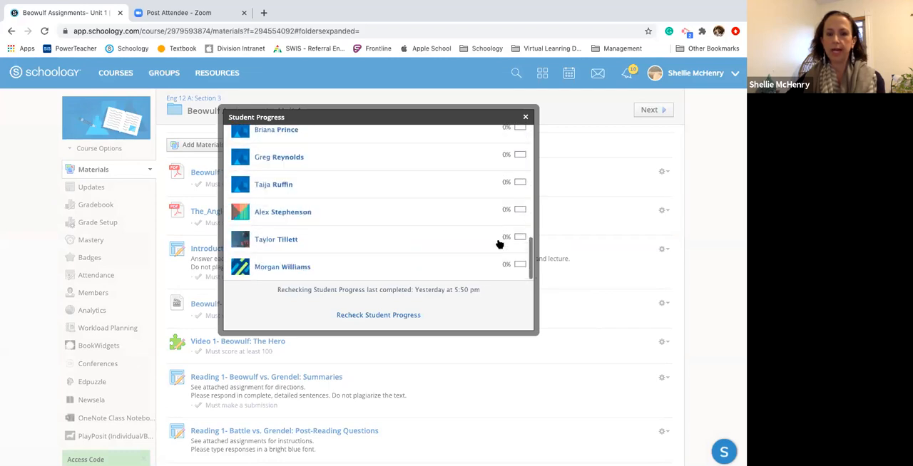
{"action": "scroll", "coordinate": [498, 243], "scroll_direction": "up", "scroll_amount": 10}
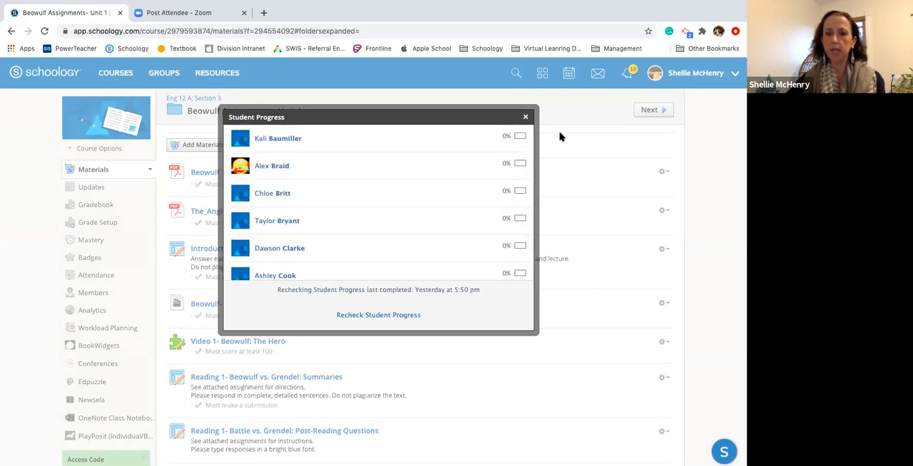
{"action": "left_click", "coordinate": [525, 117]}
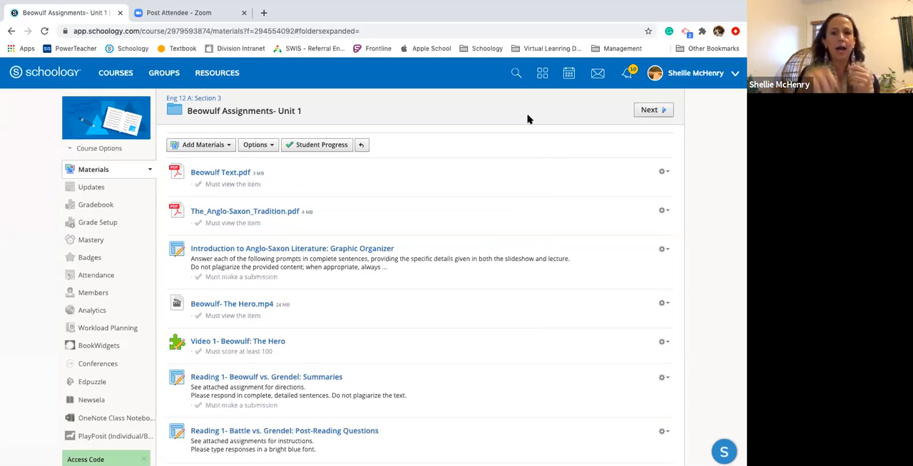
Look through the students' completion progress for the Beowulf Assignments- Unit 1 folder and close the list
{"action": "left_click", "coordinate": [313, 145]}
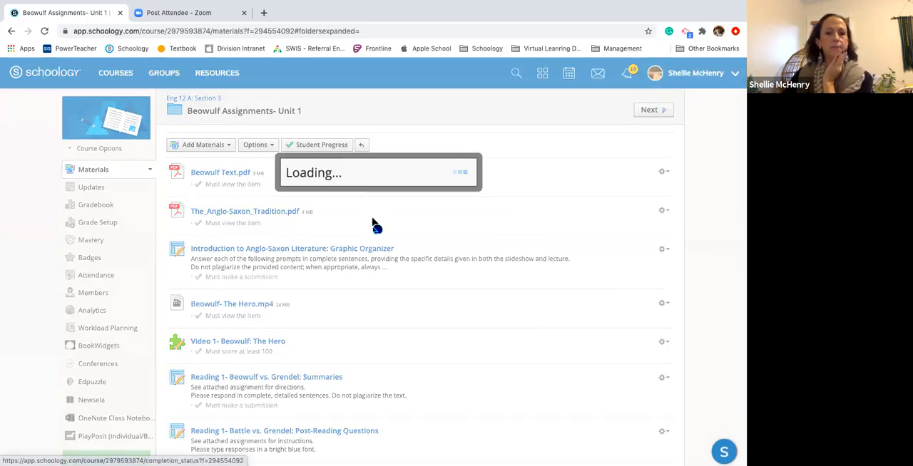
{"action": "scroll", "coordinate": [377, 218], "scroll_direction": "down", "scroll_amount": 6}
{"action": "scroll", "coordinate": [377, 218], "scroll_direction": "up", "scroll_amount": 6}
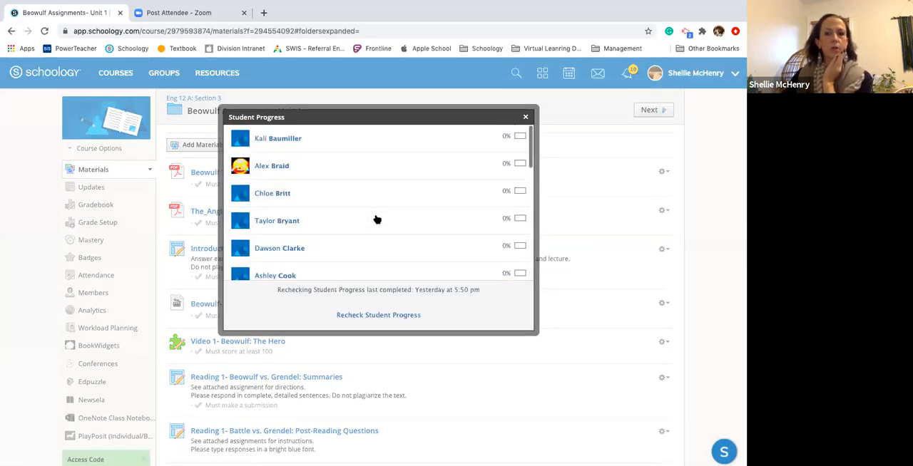
{"action": "scroll", "coordinate": [376, 218], "scroll_direction": "down", "scroll_amount": 6}
{"action": "scroll", "coordinate": [375, 219], "scroll_direction": "up", "scroll_amount": 6}
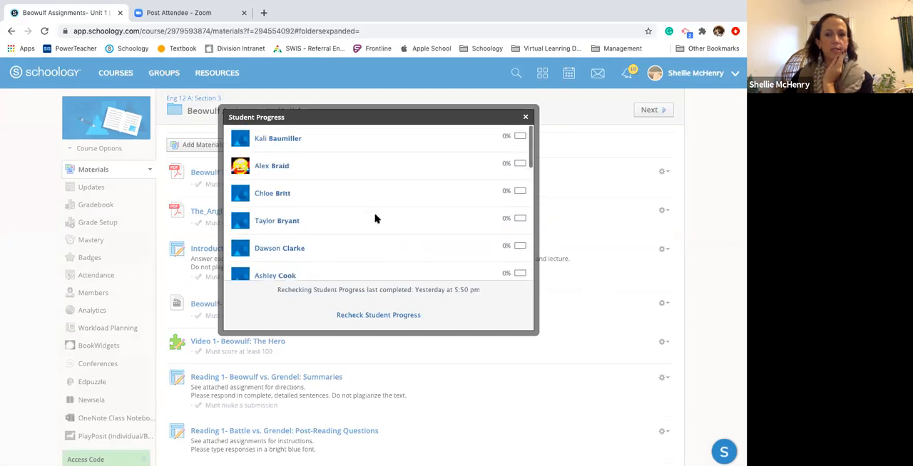
{"action": "left_click", "coordinate": [526, 117]}
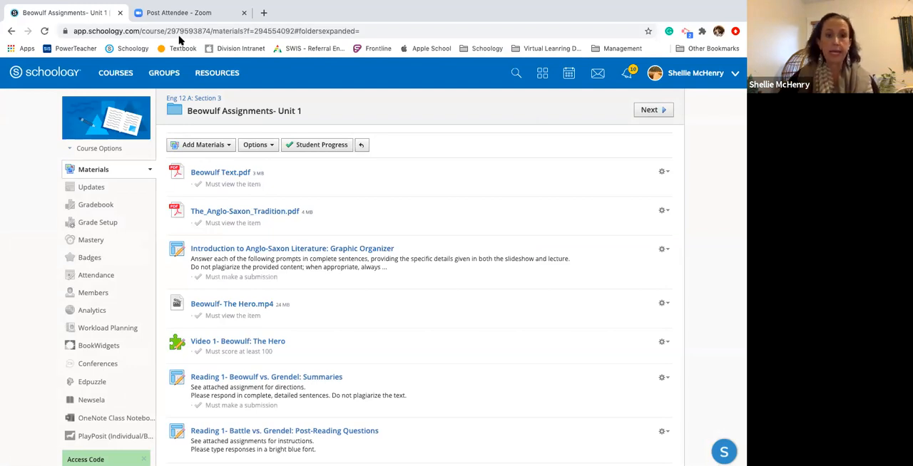
Return to the Eng 12 A: Section 3 materials and view which courses the Unit 1 folder can be copied to, without copying it
{"action": "left_click", "coordinate": [201, 100]}
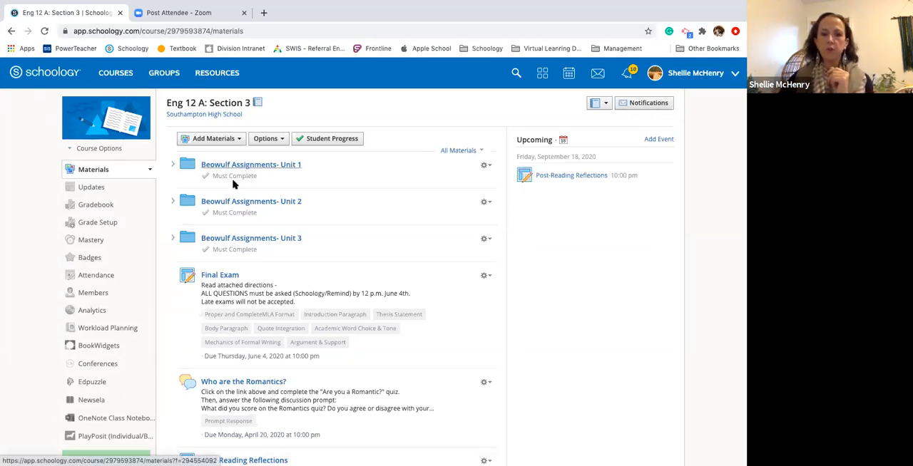
{"action": "left_click", "coordinate": [485, 165]}
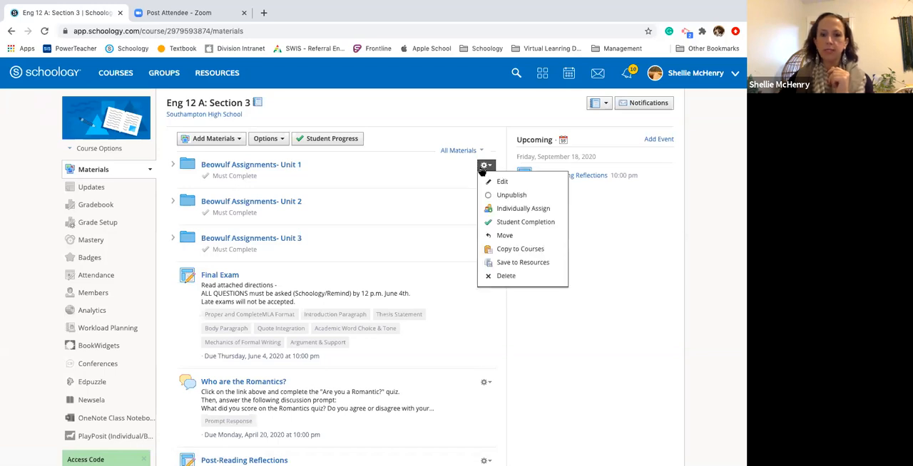
{"action": "left_click", "coordinate": [503, 251]}
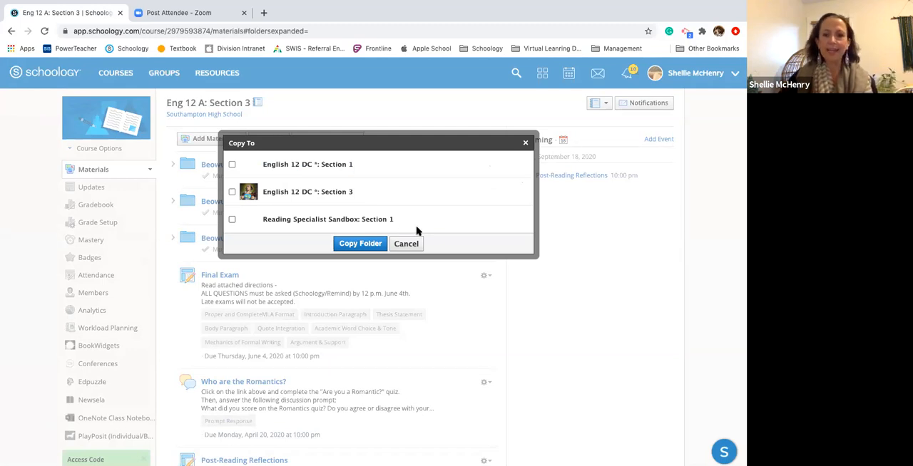
{"action": "left_click", "coordinate": [525, 143]}
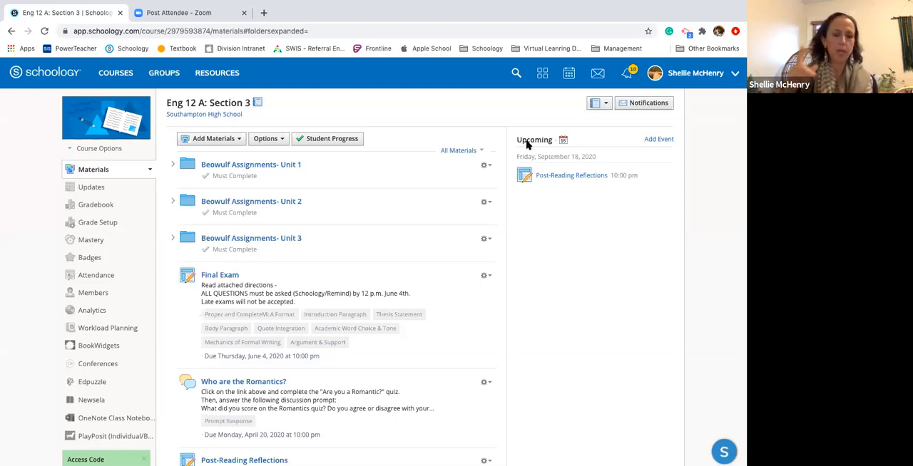
View the Unit 1 items in sequence from the Anglo-Saxon Literature graphic organizer through Beowulf- The Hero.mp4 to the Video 1 quiz
{"action": "left_click", "coordinate": [241, 167]}
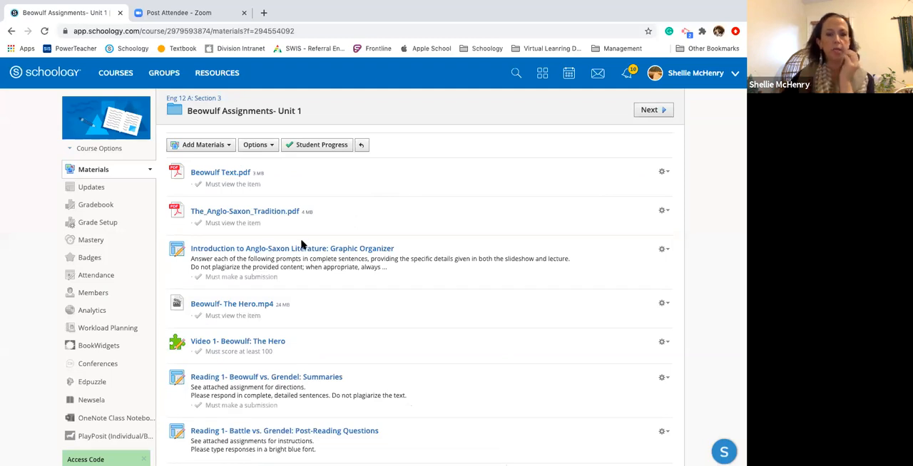
{"action": "left_click", "coordinate": [264, 250]}
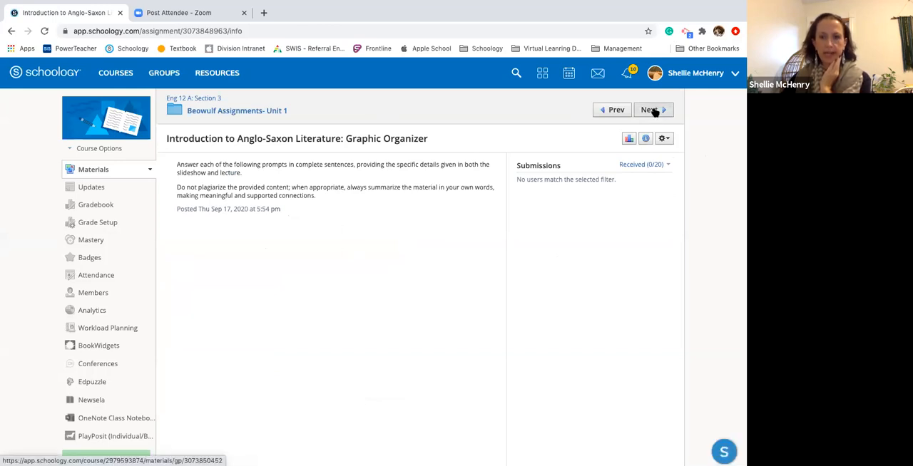
{"action": "left_click", "coordinate": [653, 111]}
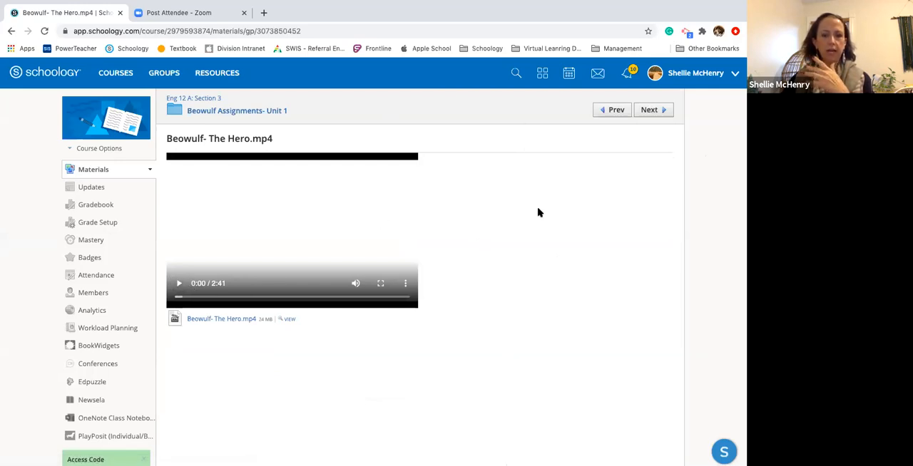
{"action": "left_click", "coordinate": [649, 110]}
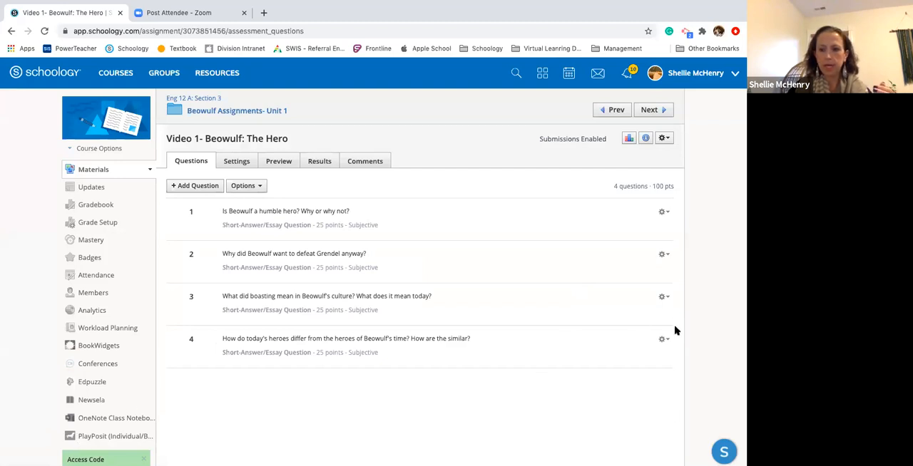
Search the Help Center for "student completion rules", look over the suggested articles and close the guide
{"action": "scroll", "coordinate": [675, 330], "scroll_direction": "down", "scroll_amount": 3}
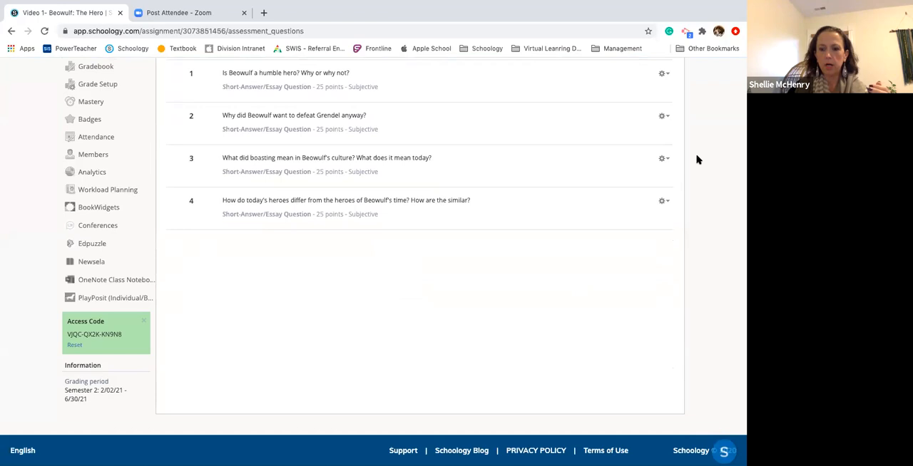
{"action": "left_click", "coordinate": [724, 451]}
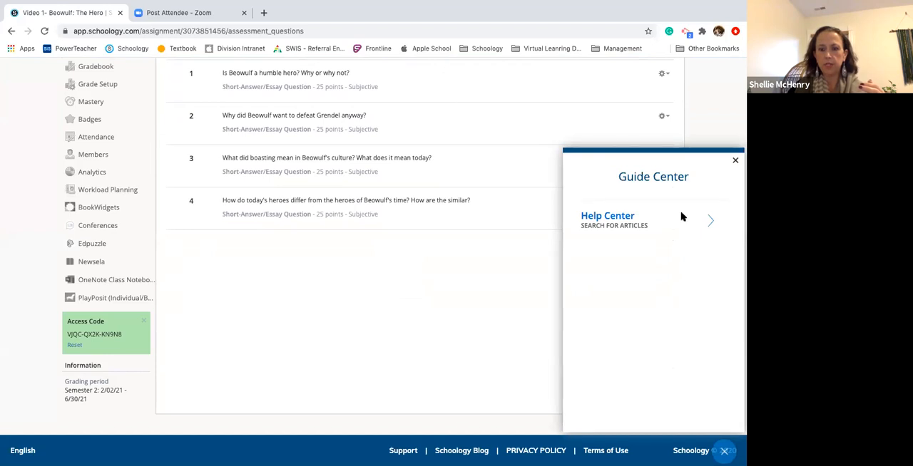
{"action": "left_click", "coordinate": [622, 218]}
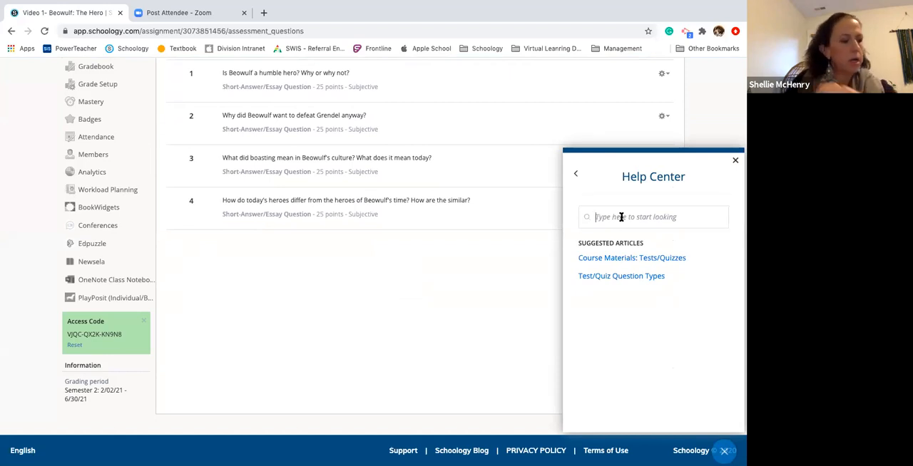
{"action": "type", "text": "student completion ru"}
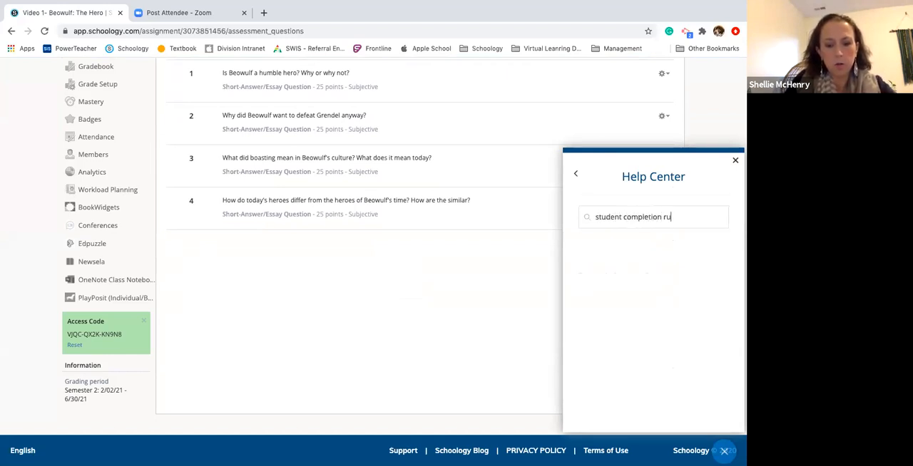
{"action": "type", "text": "les"}
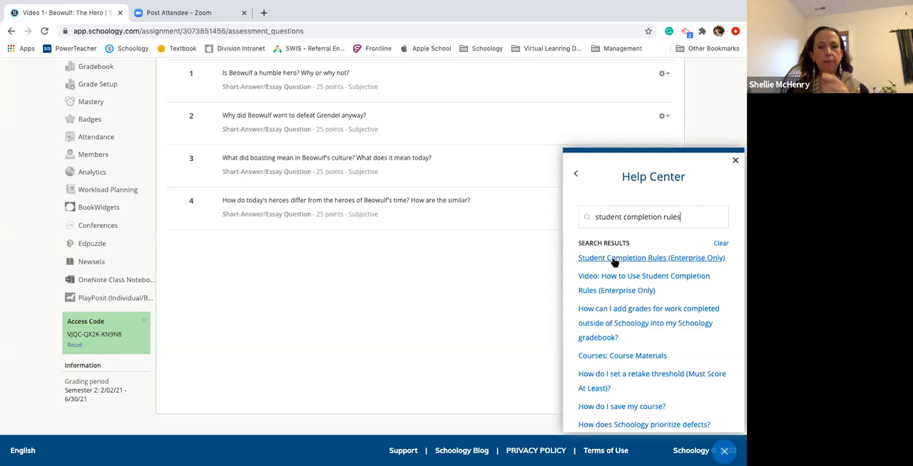
{"action": "left_click", "coordinate": [736, 163]}
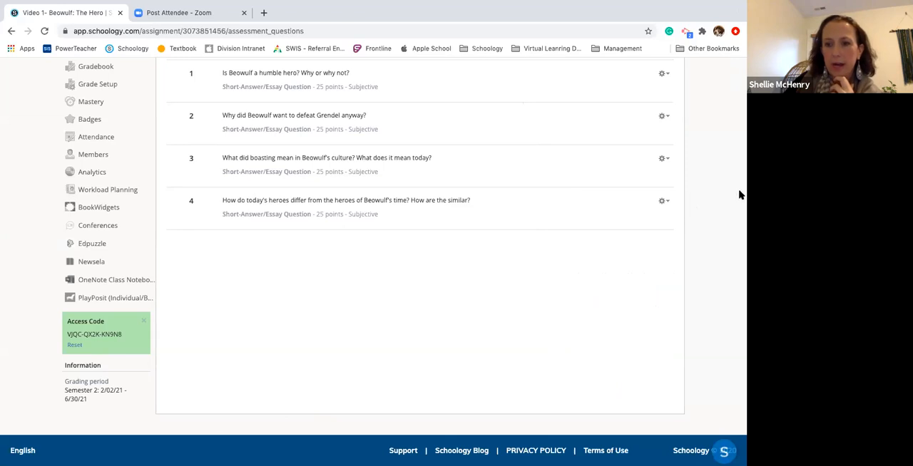
View the individual assignment field in a new assignment form for Eng 12 A: Section 3 and cancel the form
{"action": "scroll", "coordinate": [410, 320], "scroll_direction": "up", "scroll_amount": 3}
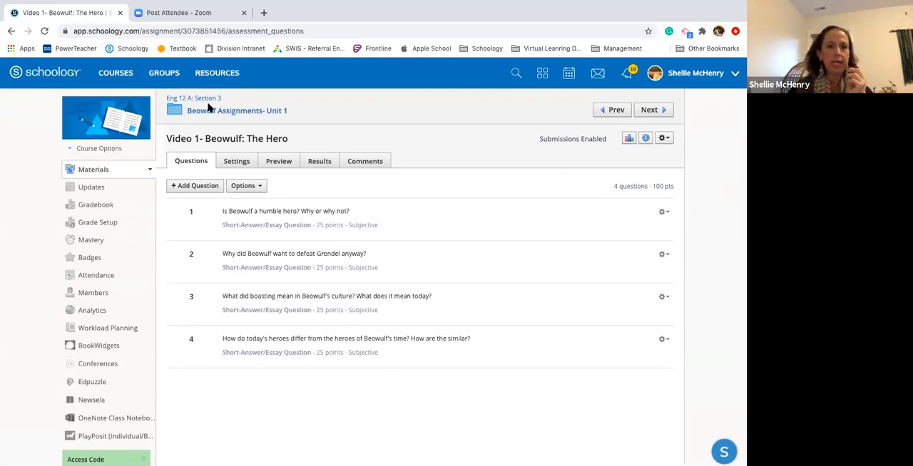
{"action": "left_click", "coordinate": [202, 99]}
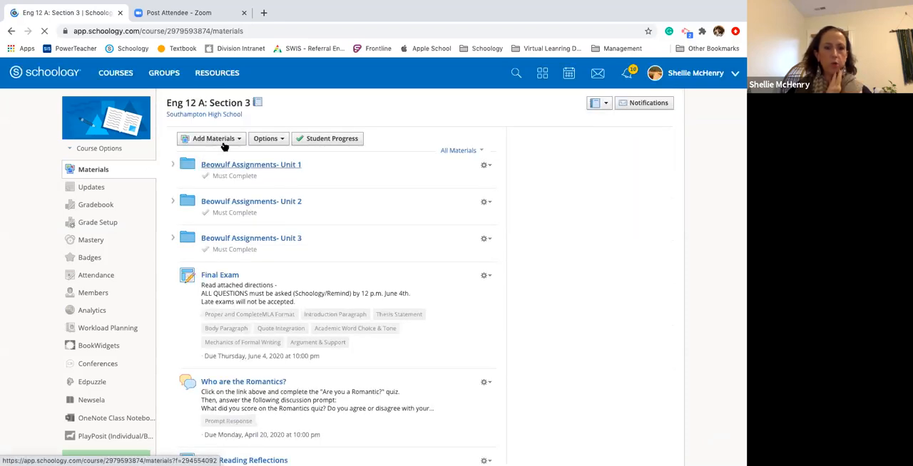
{"action": "left_click", "coordinate": [223, 141]}
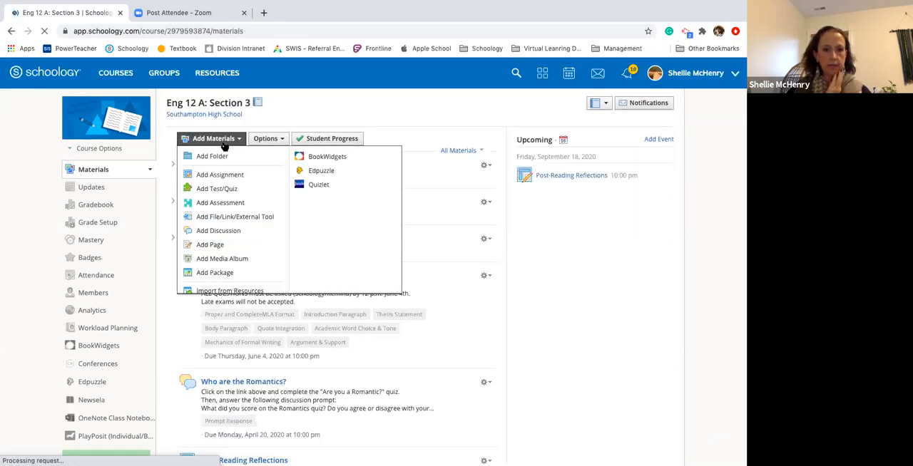
{"action": "left_click", "coordinate": [221, 179]}
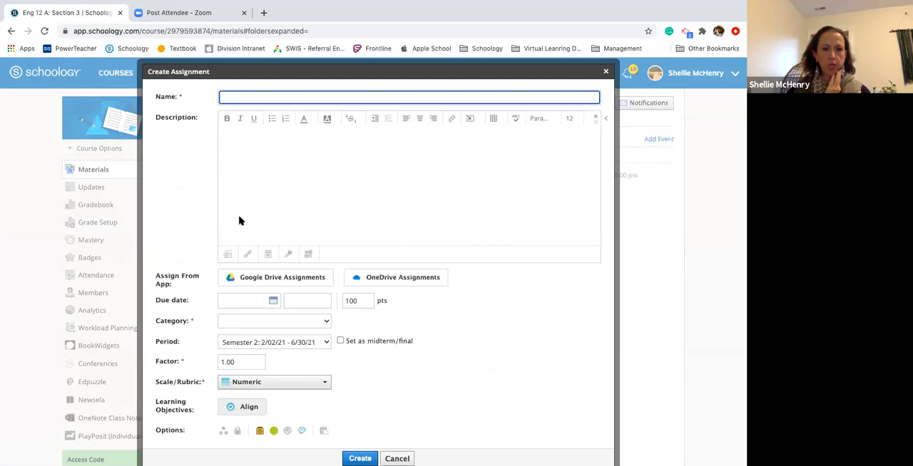
{"action": "left_click", "coordinate": [224, 432]}
{"action": "scroll", "coordinate": [313, 388], "scroll_direction": "down", "scroll_amount": 3}
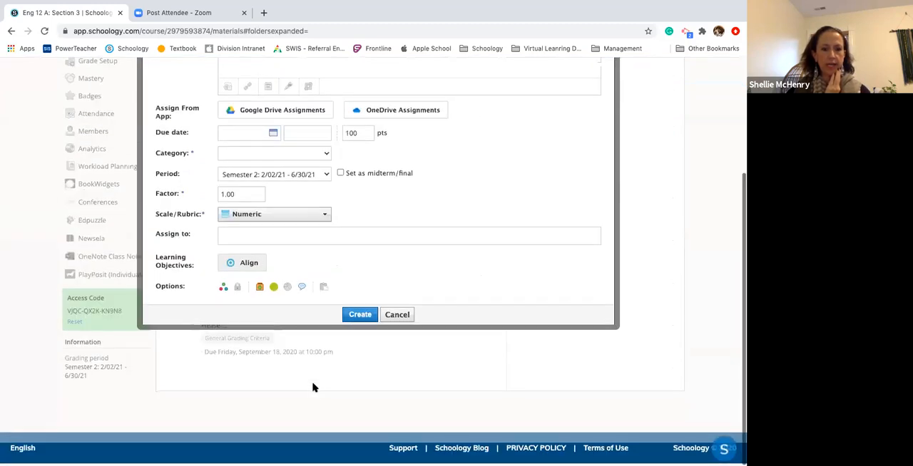
{"action": "left_click", "coordinate": [248, 236]}
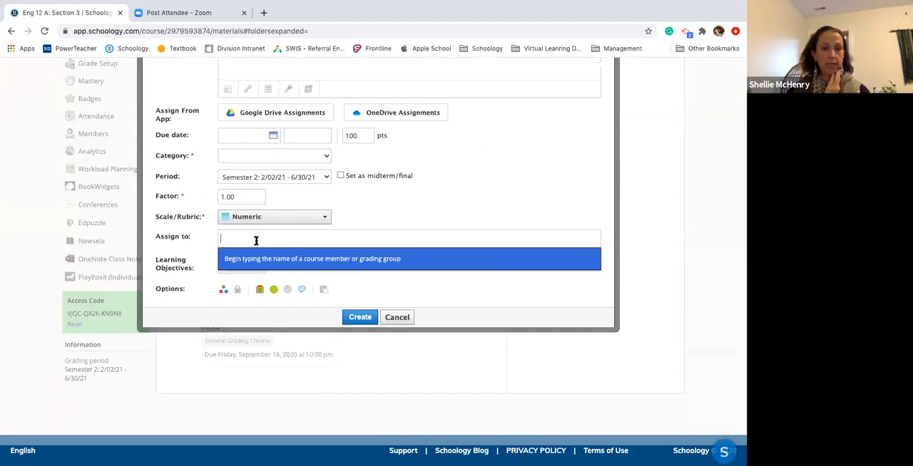
{"action": "left_click", "coordinate": [397, 317]}
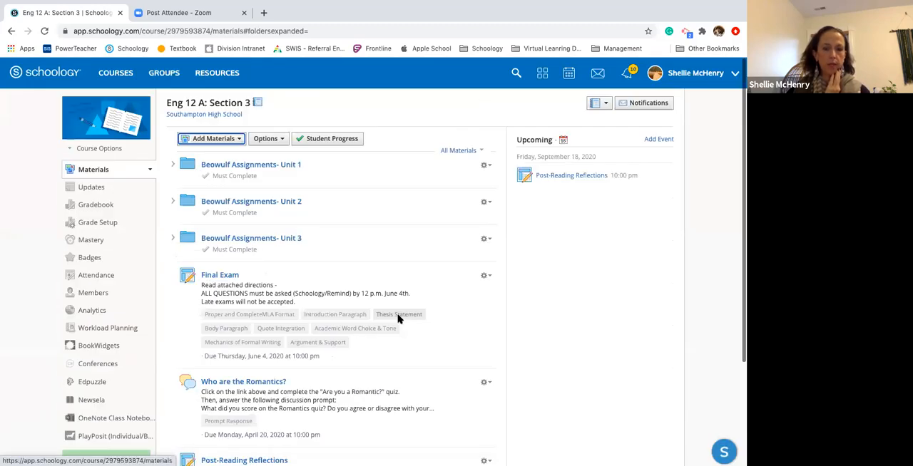
Inspect the settings offered when creating a new course folder and cancel without creating one
{"action": "left_click", "coordinate": [238, 140]}
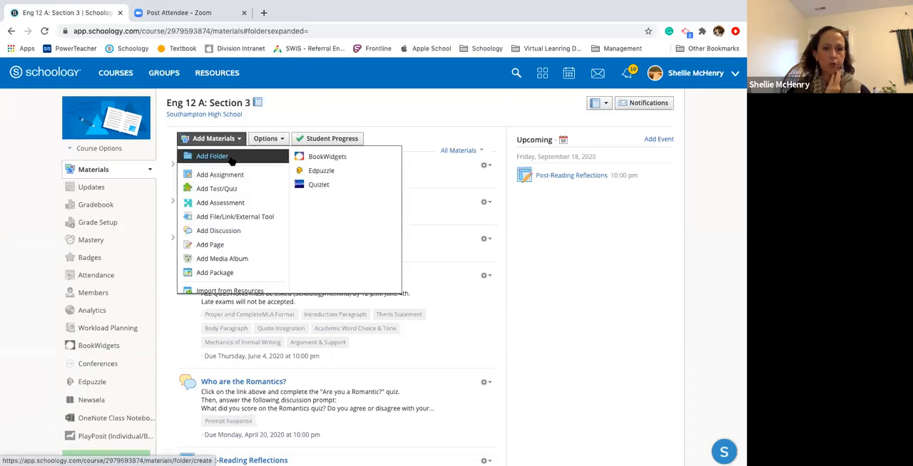
{"action": "left_click", "coordinate": [231, 159]}
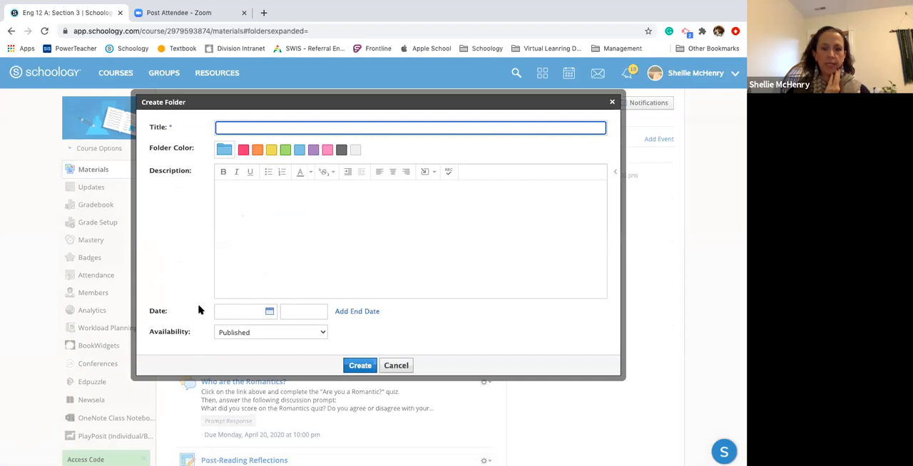
{"action": "left_click", "coordinate": [397, 368]}
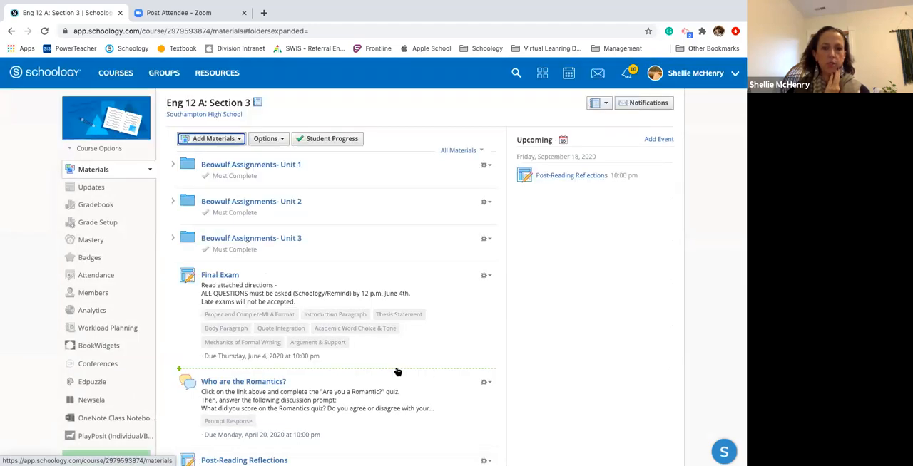
Start individually assigning the Beowulf Assignments- Unit 1 folder and look through the list of students available for selection
{"action": "left_click", "coordinate": [276, 141]}
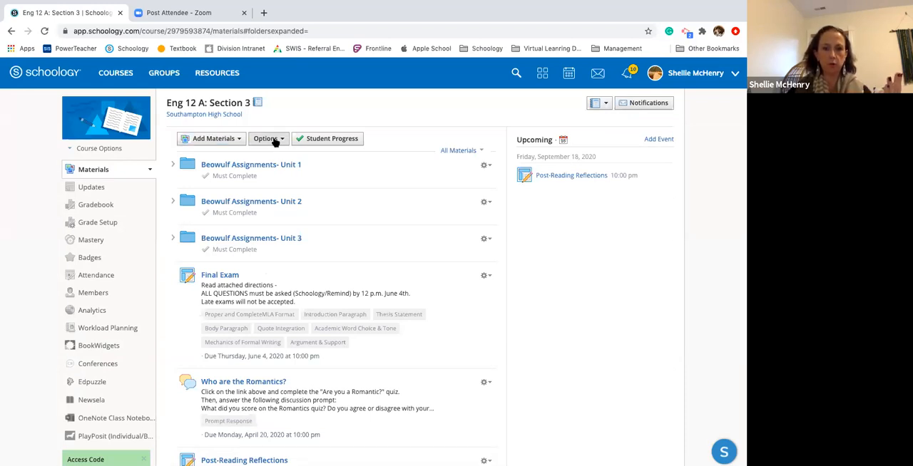
{"action": "left_click", "coordinate": [174, 166]}
{"action": "left_click", "coordinate": [224, 165]}
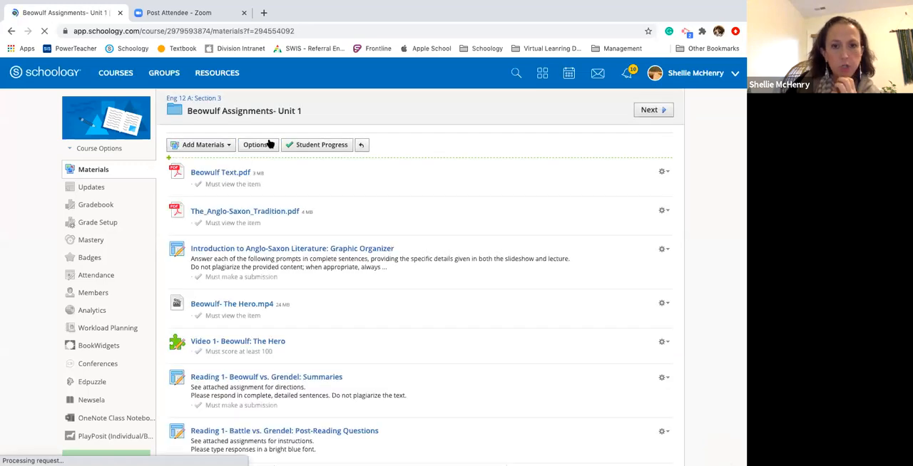
{"action": "left_click", "coordinate": [265, 146]}
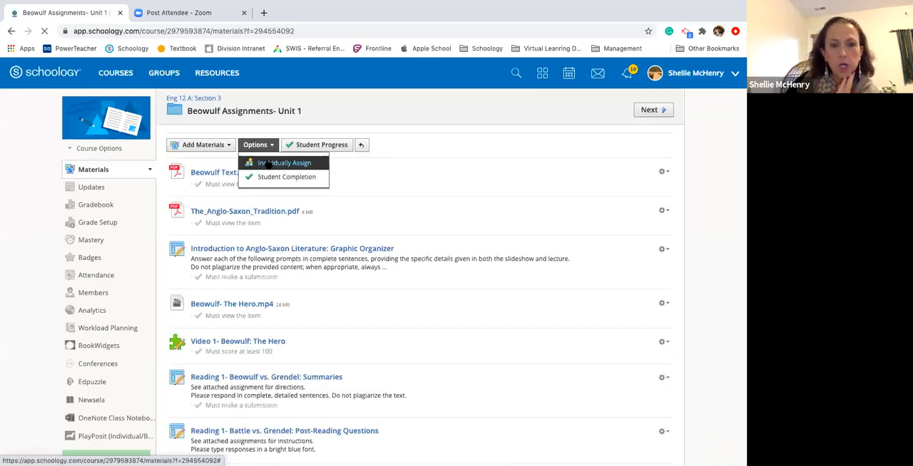
{"action": "left_click", "coordinate": [266, 163]}
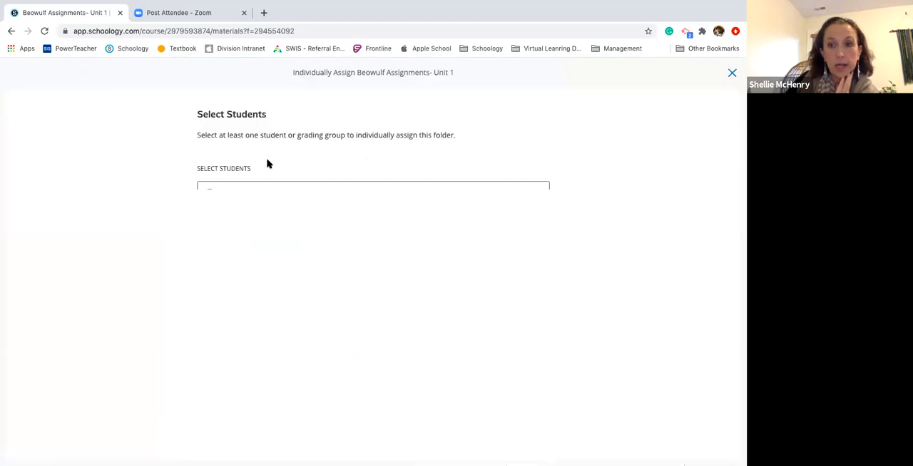
{"action": "left_click", "coordinate": [255, 194]}
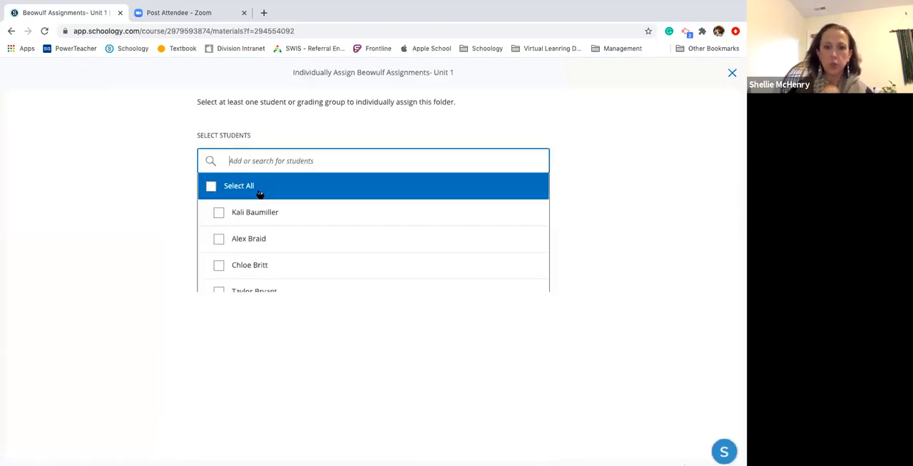
{"action": "scroll", "coordinate": [244, 235], "scroll_direction": "down", "scroll_amount": 3}
{"action": "scroll", "coordinate": [244, 242], "scroll_direction": "down", "scroll_amount": 10}
{"action": "scroll", "coordinate": [244, 243], "scroll_direction": "up", "scroll_amount": 15}
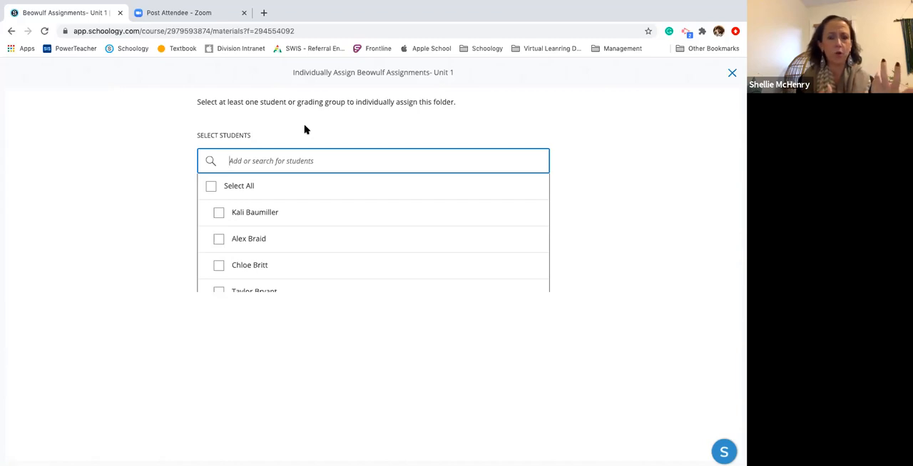
Cancel individually assigning the Unit 1 folder without selecting students and review the folder's available options
{"action": "right_click", "coordinate": [12, 32]}
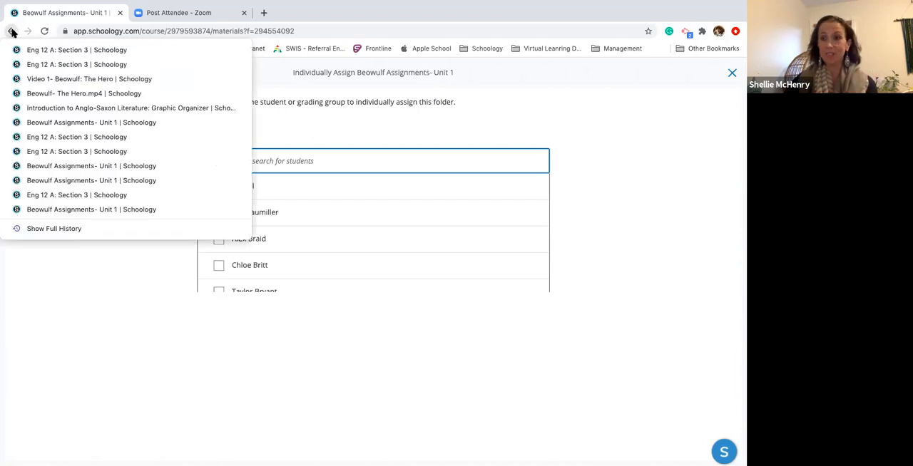
{"action": "left_click", "coordinate": [349, 116]}
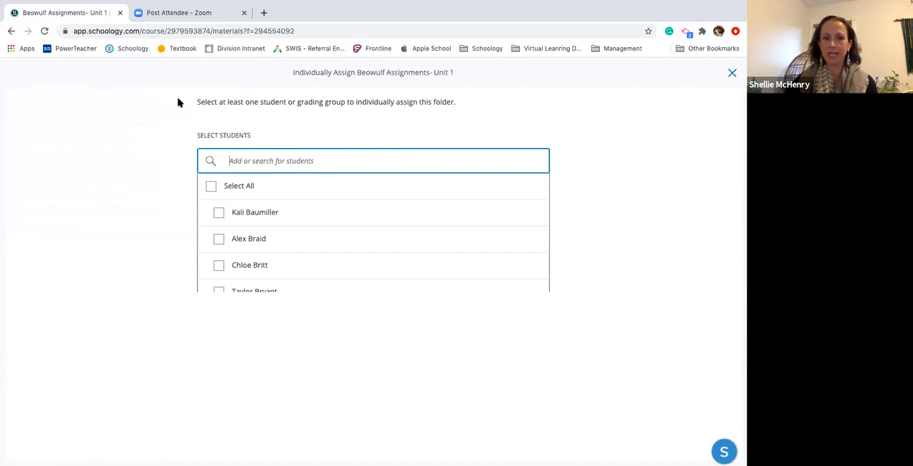
{"action": "left_click", "coordinate": [291, 360]}
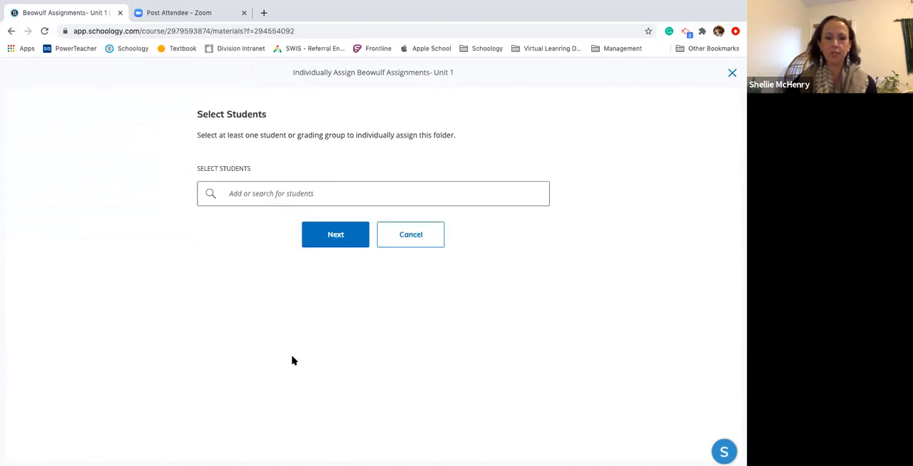
{"action": "left_click", "coordinate": [431, 241]}
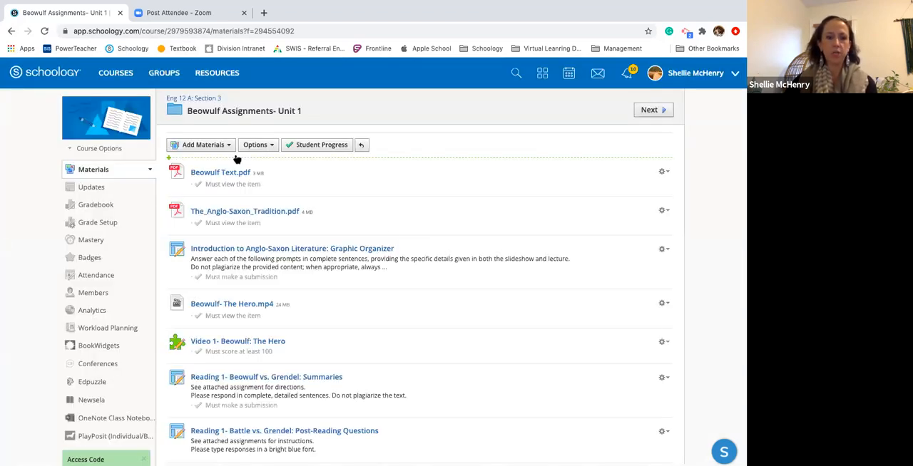
{"action": "left_click", "coordinate": [263, 148]}
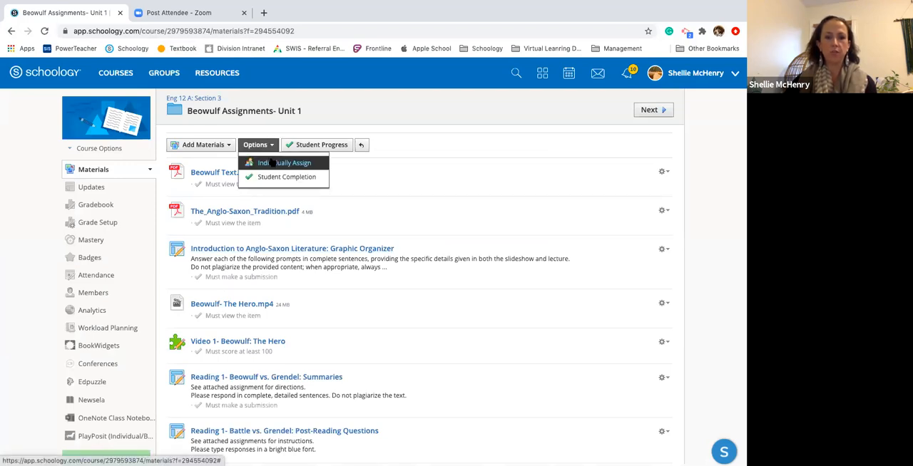
{"action": "left_click", "coordinate": [414, 109]}
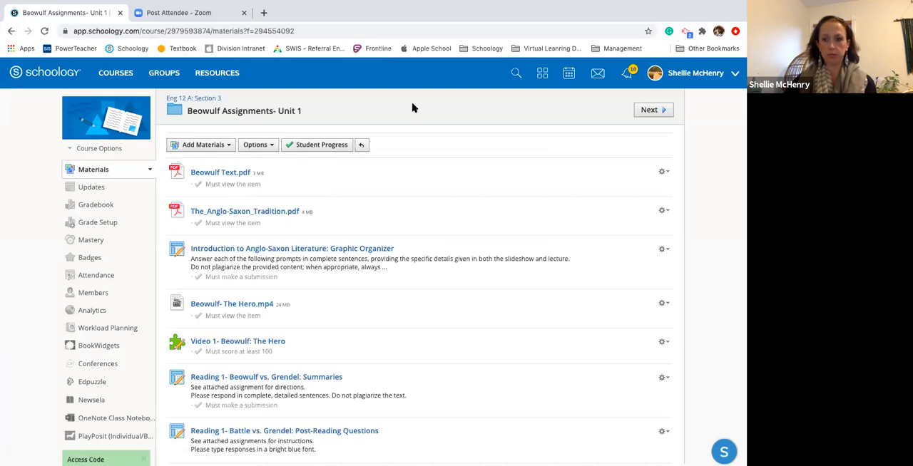
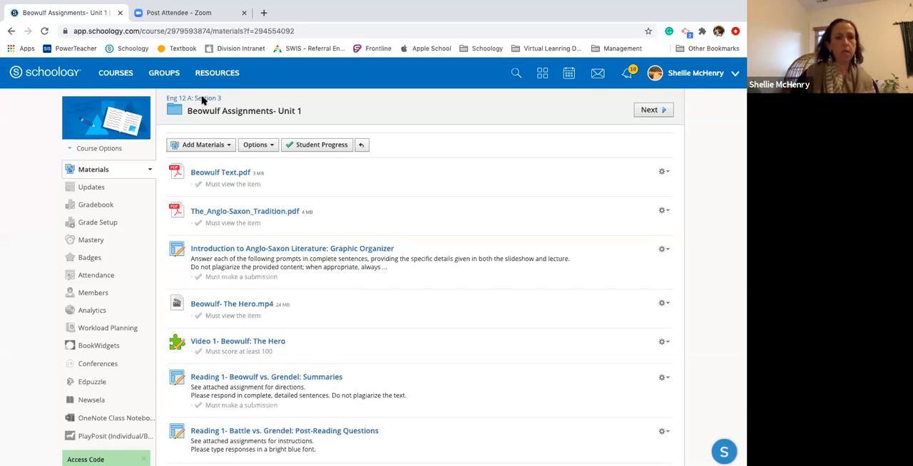
Open the Final Exam assignment from the Eng 12 A: Section 3 materials and examine its grading rubric
{"action": "left_click", "coordinate": [203, 100]}
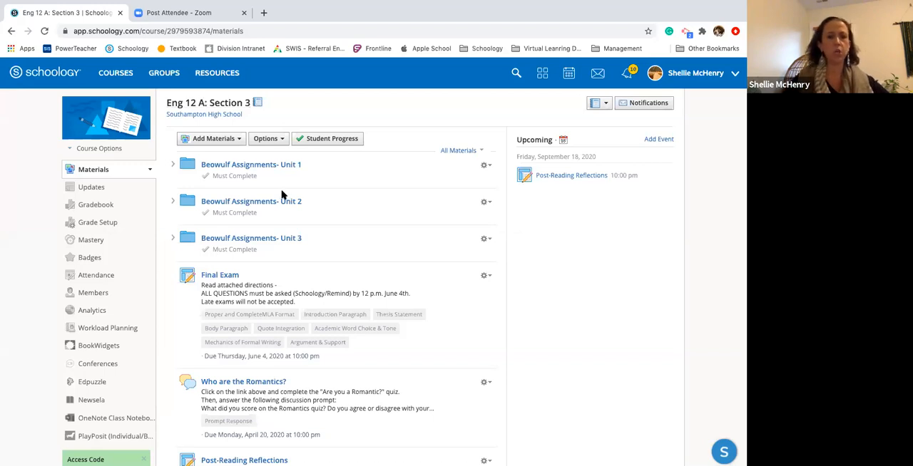
{"action": "scroll", "coordinate": [351, 223], "scroll_direction": "down", "scroll_amount": 3}
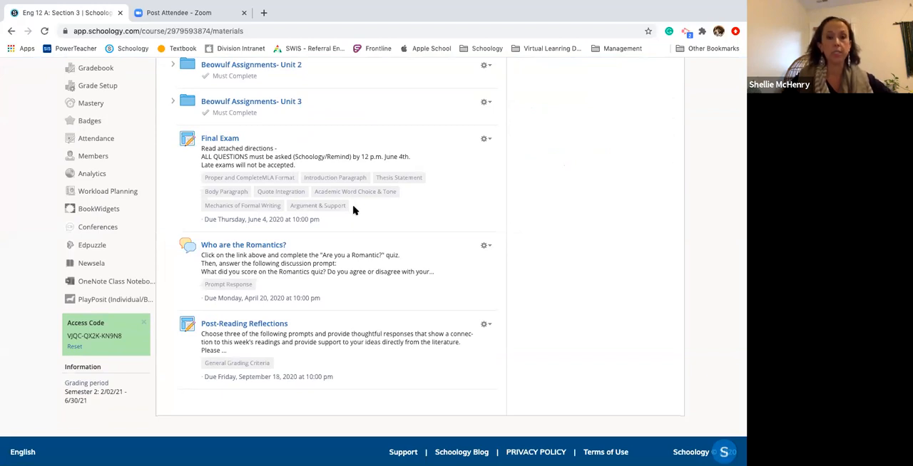
{"action": "scroll", "coordinate": [352, 210], "scroll_direction": "up", "scroll_amount": 2}
{"action": "scroll", "coordinate": [328, 228], "scroll_direction": "down", "scroll_amount": 2}
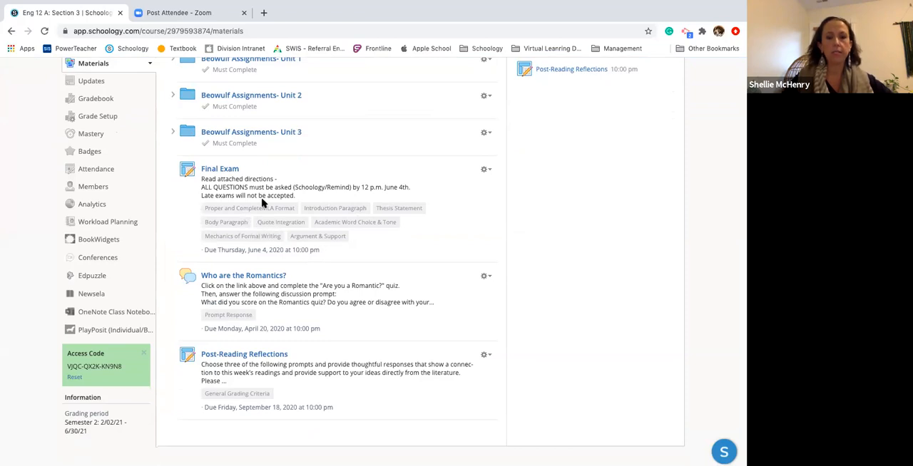
{"action": "left_click", "coordinate": [221, 171]}
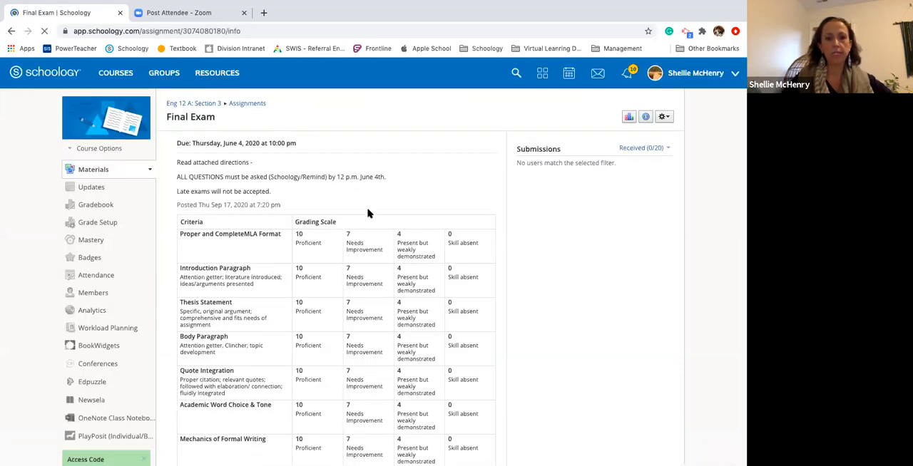
{"action": "scroll", "coordinate": [368, 212], "scroll_direction": "down", "scroll_amount": 4}
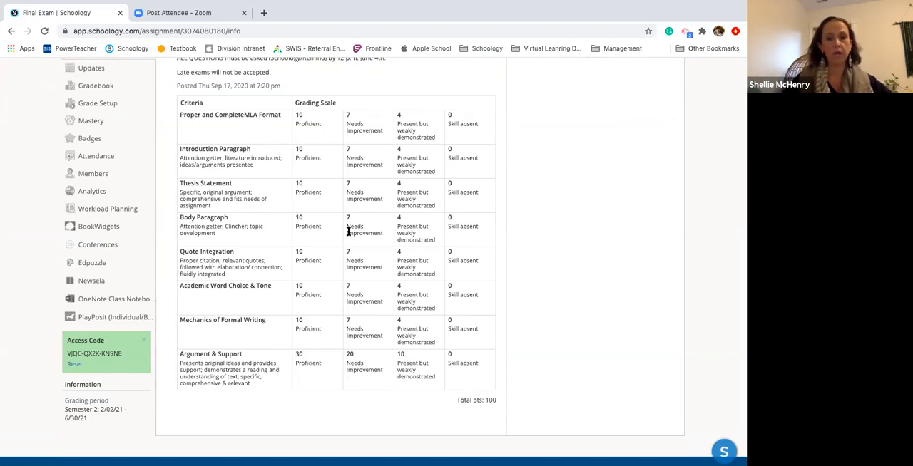
{"action": "scroll", "coordinate": [348, 230], "scroll_direction": "up", "scroll_amount": 3}
{"action": "scroll", "coordinate": [348, 230], "scroll_direction": "down", "scroll_amount": 2}
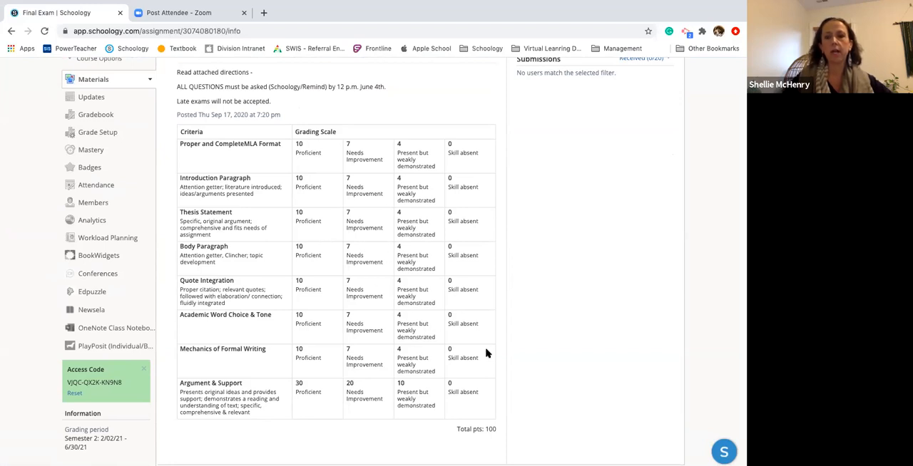
{"action": "scroll", "coordinate": [483, 352], "scroll_direction": "up", "scroll_amount": 3}
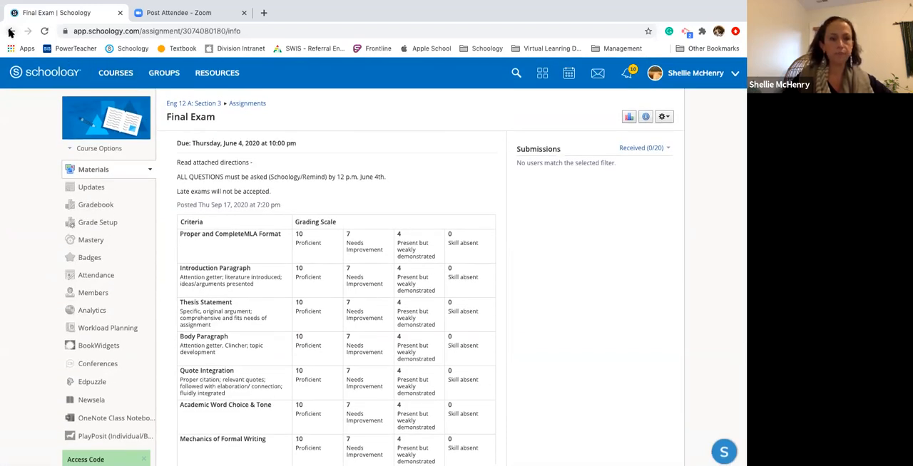
Go back to the Beowulf Assignments- Unit 1 folder through the browsing history and return to the Eng 12 A: Section 3 materials
{"action": "right_click", "coordinate": [10, 32]}
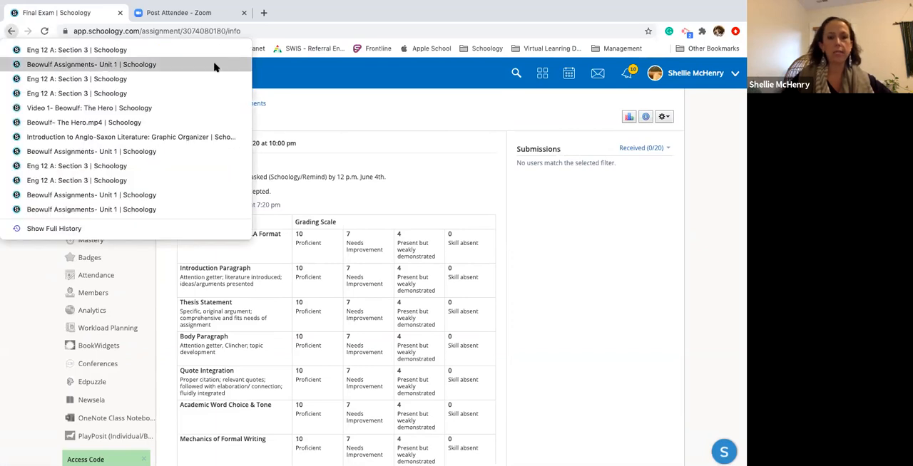
{"action": "left_click", "coordinate": [112, 65]}
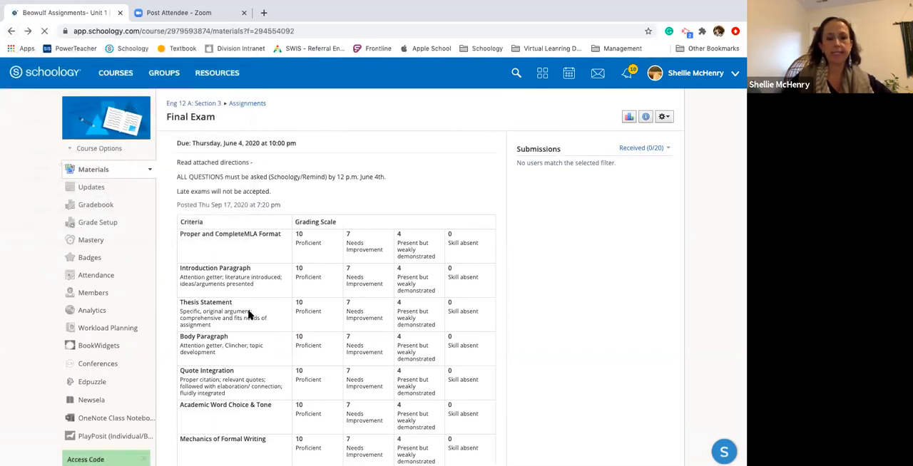
{"action": "scroll", "coordinate": [297, 324], "scroll_direction": "down", "scroll_amount": 4}
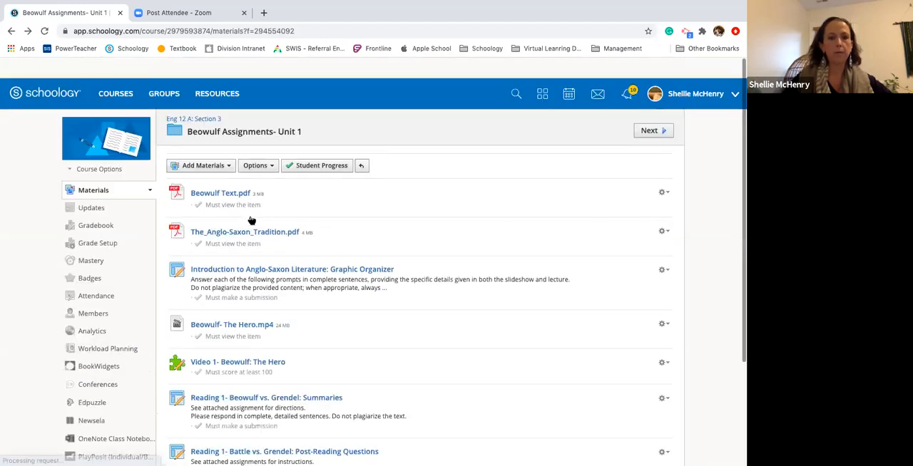
{"action": "left_click", "coordinate": [201, 97]}
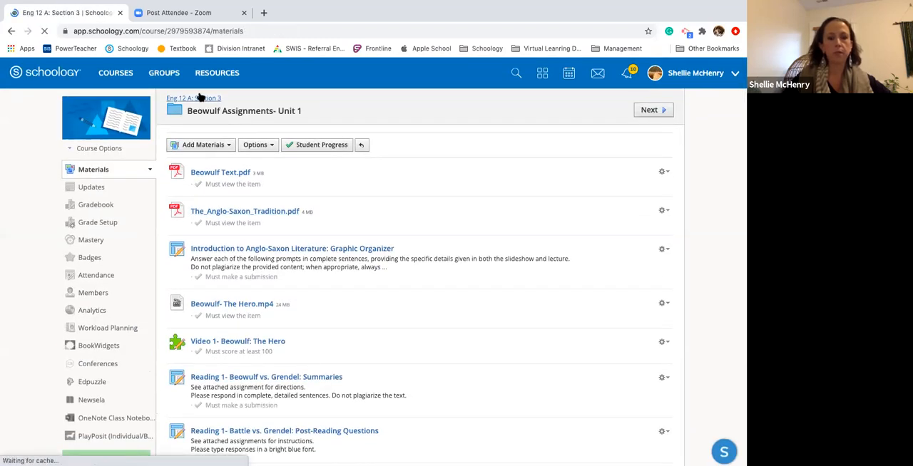
Open the Who are the Romantics? discussion and examine its prompt, Prompt Response rubric and comment area
{"action": "scroll", "coordinate": [365, 271], "scroll_direction": "down", "scroll_amount": 1}
{"action": "scroll", "coordinate": [371, 287], "scroll_direction": "down", "scroll_amount": 3}
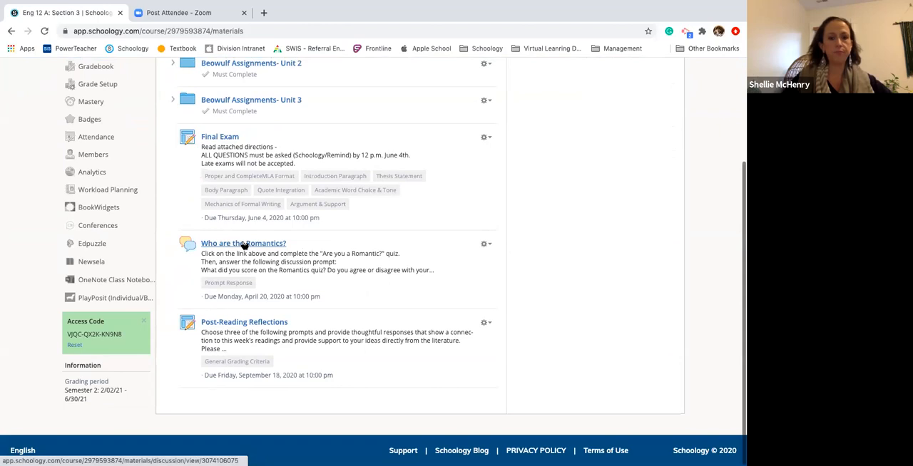
{"action": "left_click", "coordinate": [244, 244]}
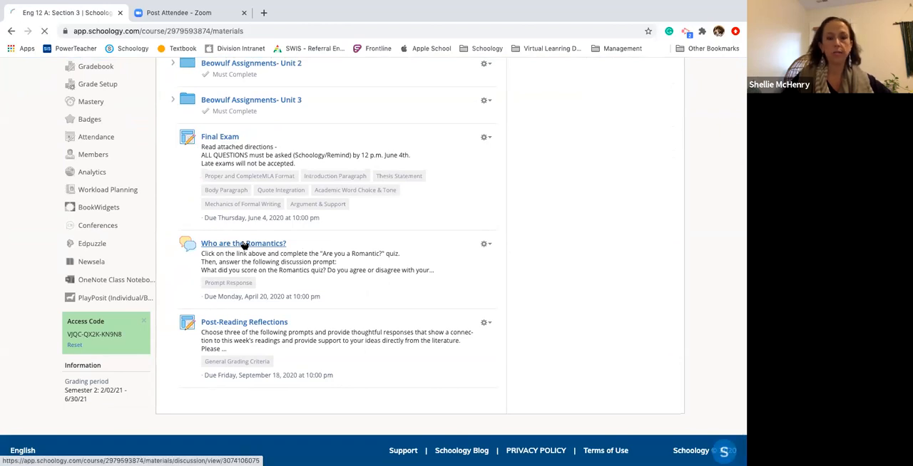
{"action": "scroll", "coordinate": [403, 269], "scroll_direction": "down", "scroll_amount": 1}
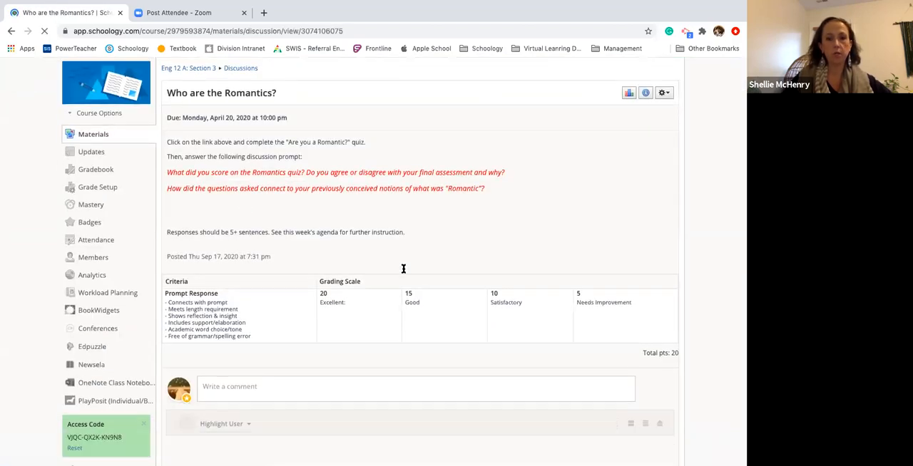
{"action": "scroll", "coordinate": [403, 269], "scroll_direction": "down", "scroll_amount": 1}
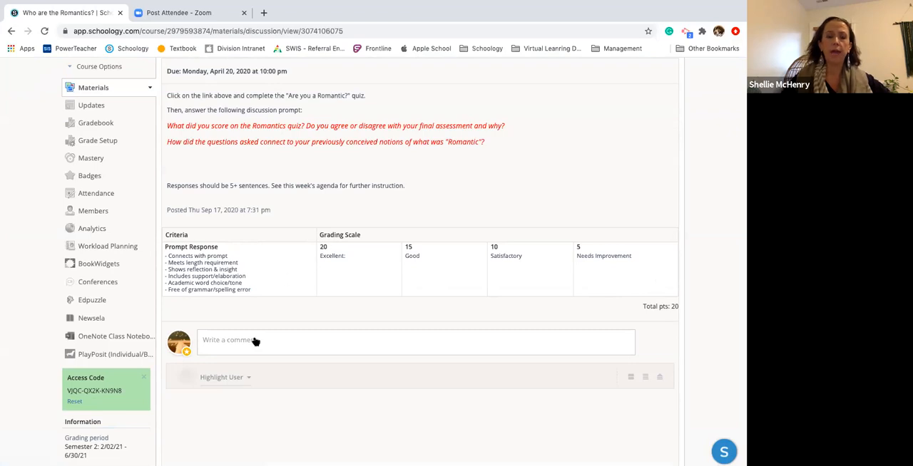
{"action": "scroll", "coordinate": [255, 342], "scroll_direction": "down", "scroll_amount": 2}
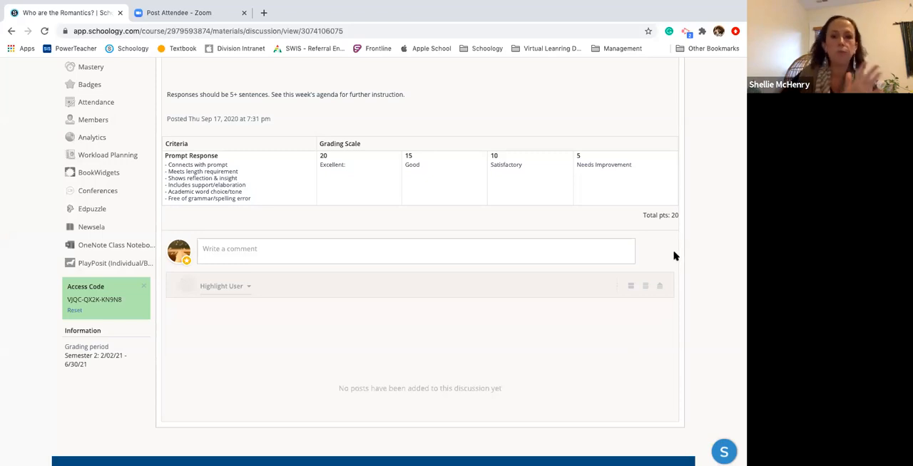
{"action": "scroll", "coordinate": [527, 178], "scroll_direction": "up", "scroll_amount": 5}
{"action": "scroll", "coordinate": [528, 177], "scroll_direction": "down", "scroll_amount": 5}
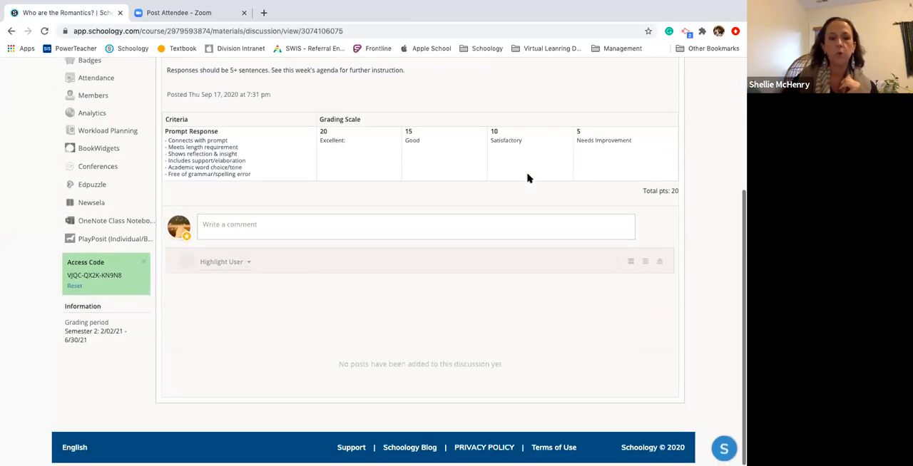
{"action": "scroll", "coordinate": [525, 177], "scroll_direction": "up", "scroll_amount": 5}
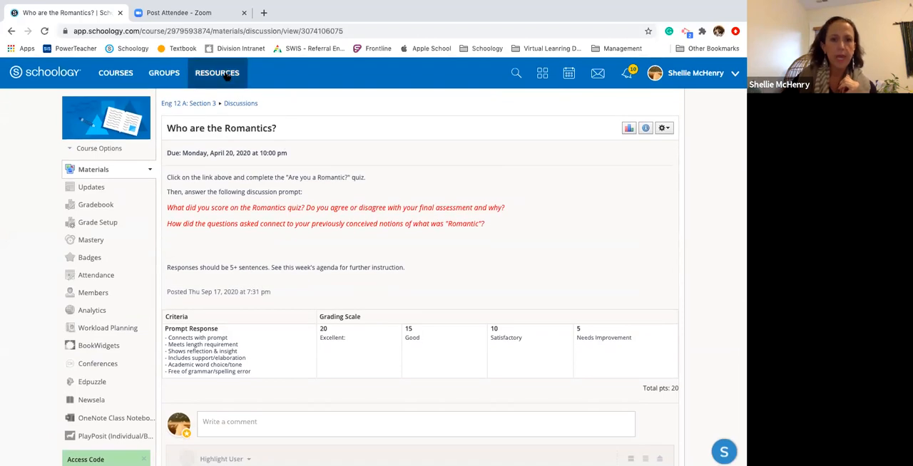
Return to the course materials and open the Post-Reading Reflections assignment to view its General Grading Criteria rubric
{"action": "left_click", "coordinate": [188, 104]}
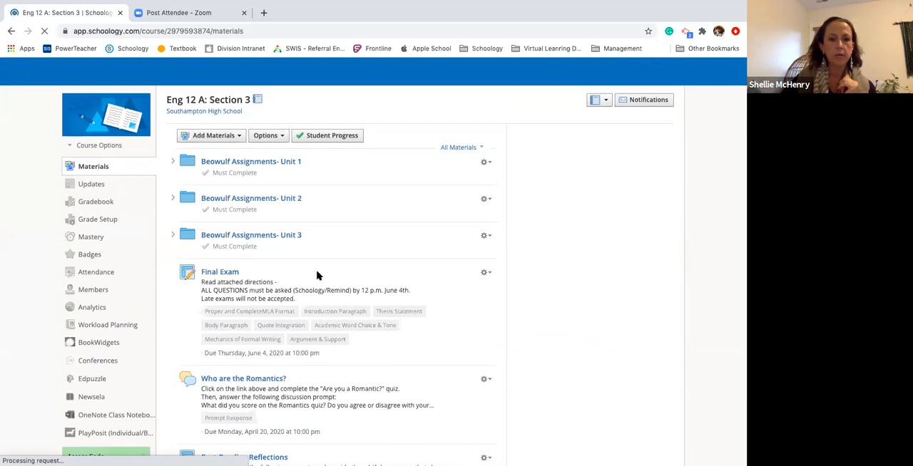
{"action": "scroll", "coordinate": [316, 278], "scroll_direction": "down", "scroll_amount": 3}
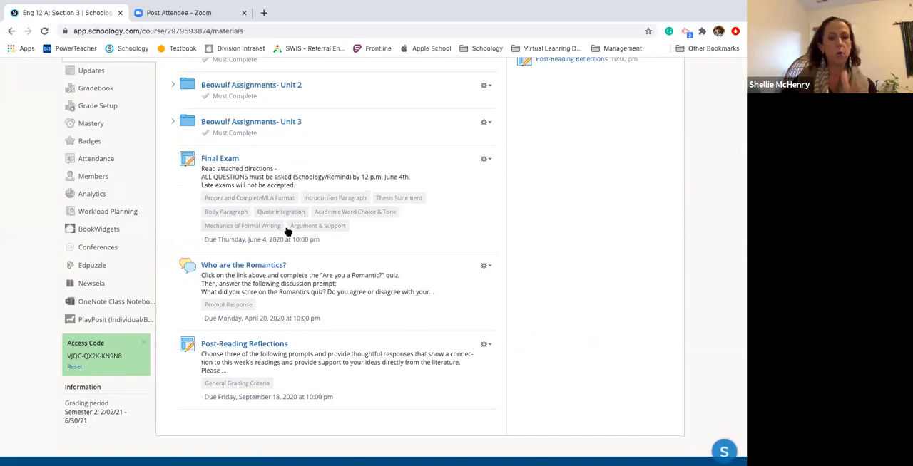
{"action": "left_click", "coordinate": [246, 343]}
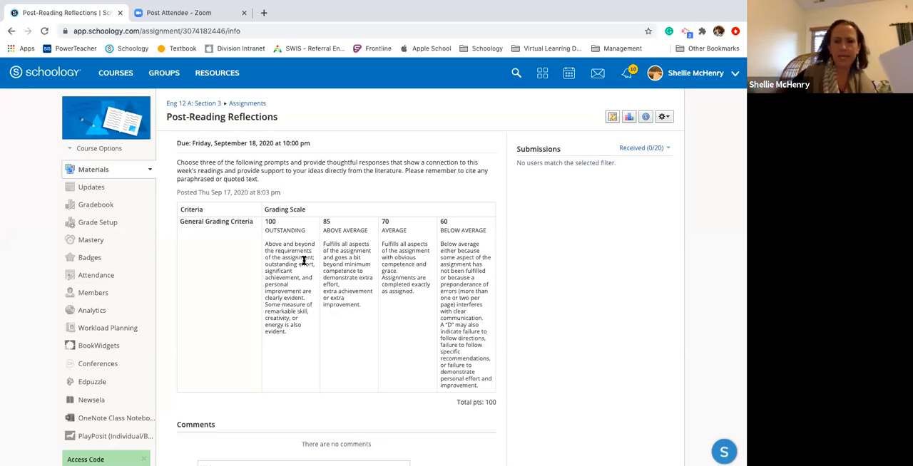
List the rubrics in the course's Grade Setup, inspect the Final Exam rubric and close it without saving
{"action": "left_click", "coordinate": [184, 107]}
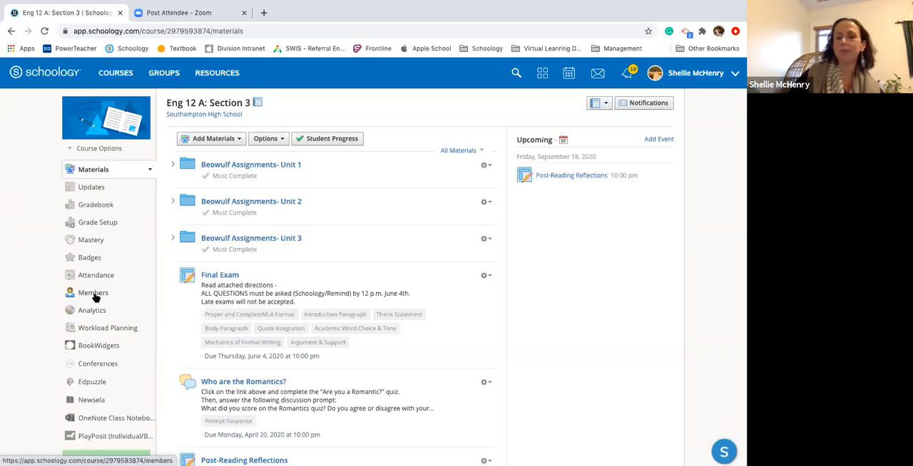
{"action": "left_click", "coordinate": [102, 225]}
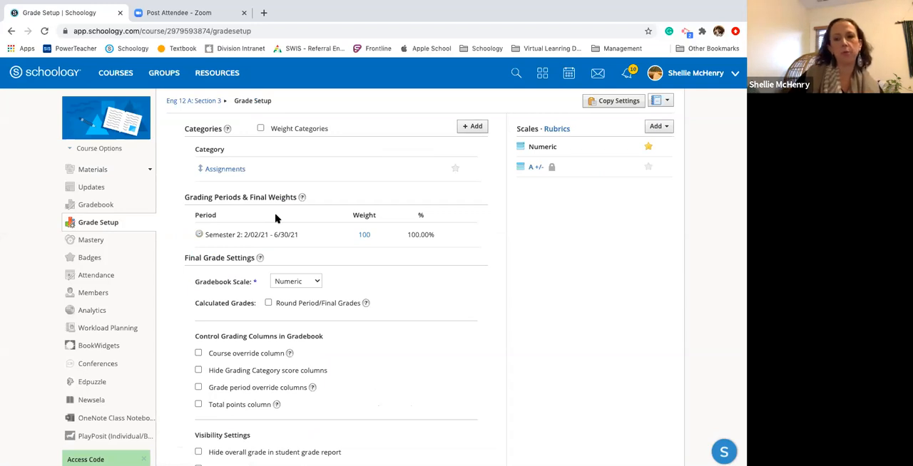
{"action": "left_click", "coordinate": [554, 131]}
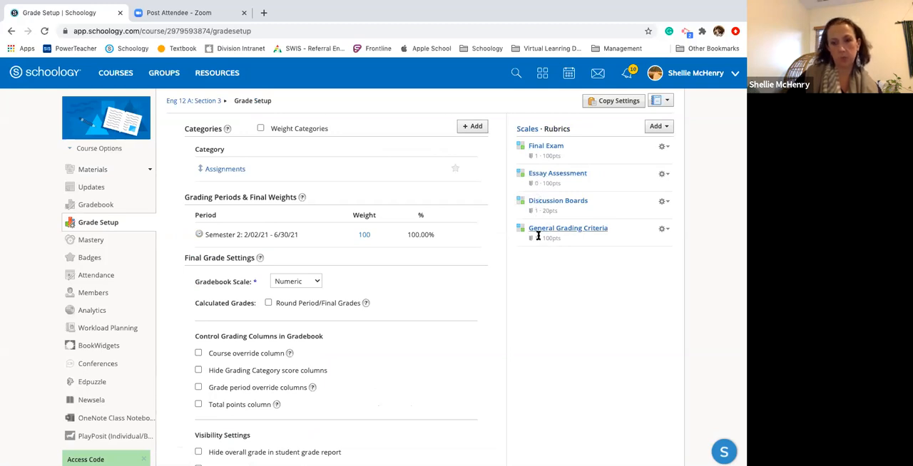
{"action": "left_click", "coordinate": [547, 145]}
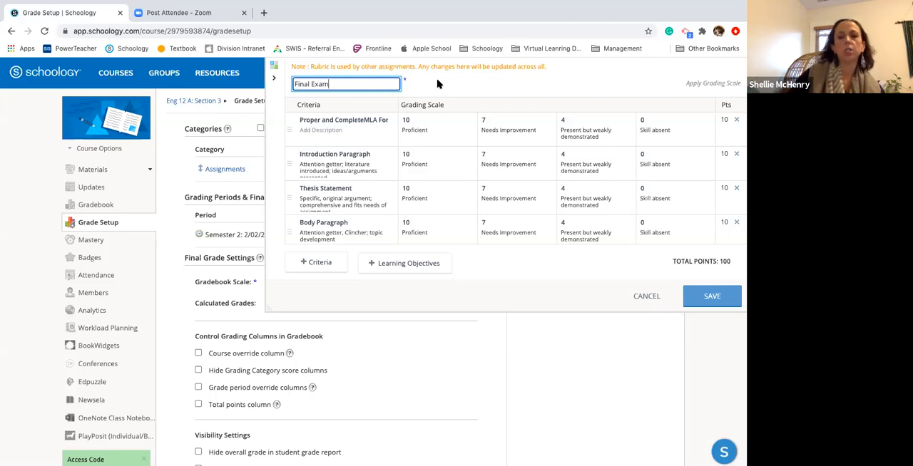
{"action": "left_click", "coordinate": [648, 299]}
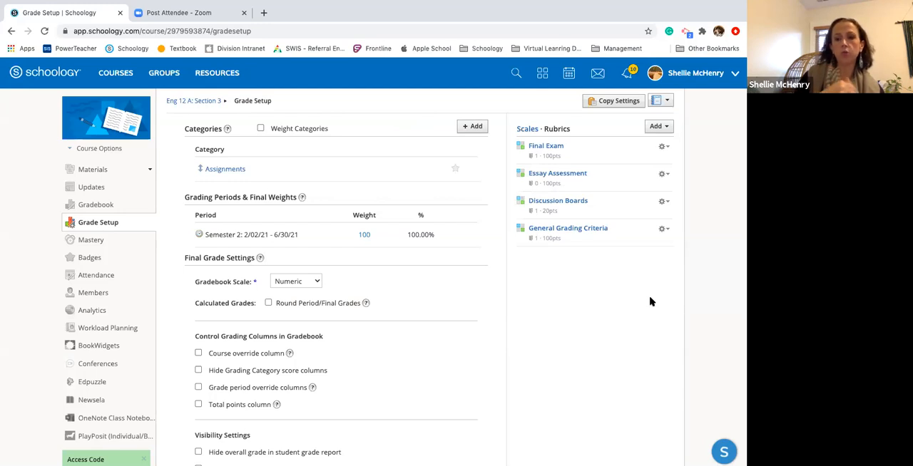
Review the options available for the Final Exam rubric without choosing any of them
{"action": "left_click", "coordinate": [664, 147]}
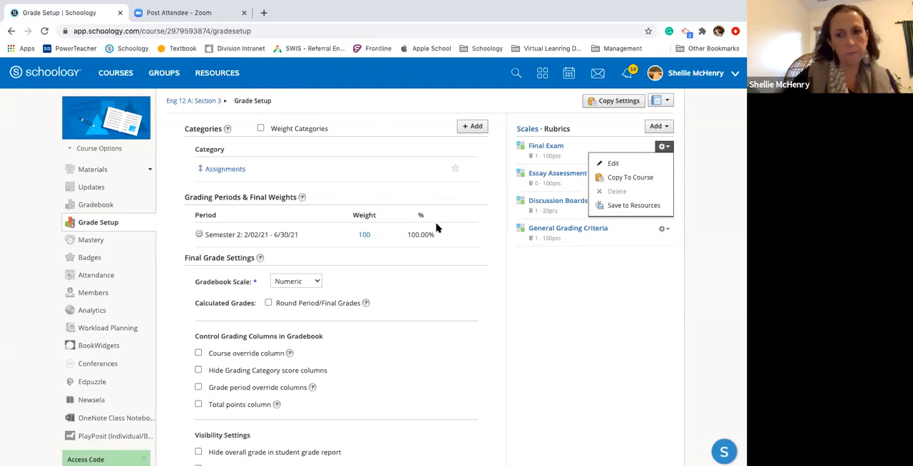
{"action": "left_click", "coordinate": [601, 291]}
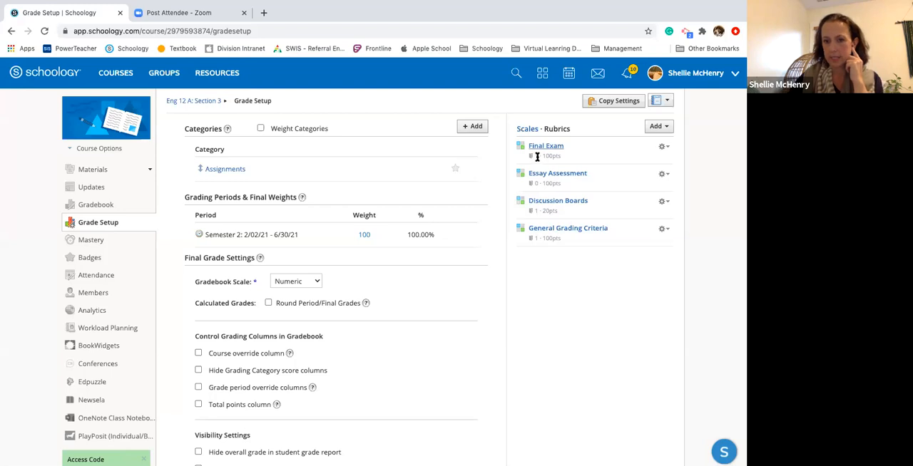
{"action": "mouse_move", "coordinate": [537, 156]}
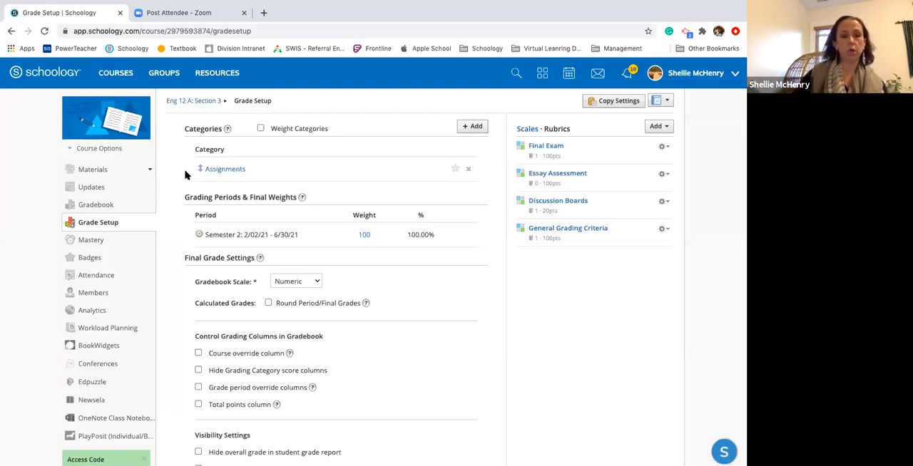
From the gradebook, return to Grade Setup, inspect and cancel a blank new rubric, and display the grading scales
{"action": "left_click", "coordinate": [96, 205]}
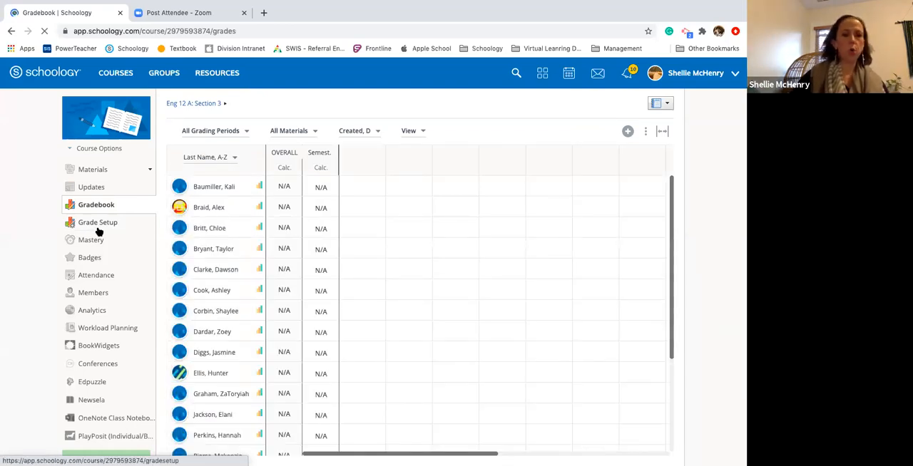
{"action": "left_click", "coordinate": [98, 224]}
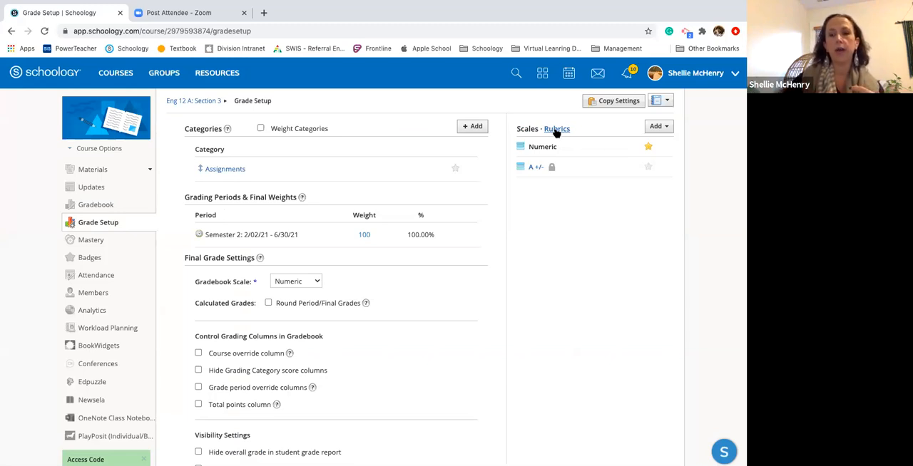
{"action": "left_click", "coordinate": [556, 130]}
{"action": "left_click", "coordinate": [660, 127]}
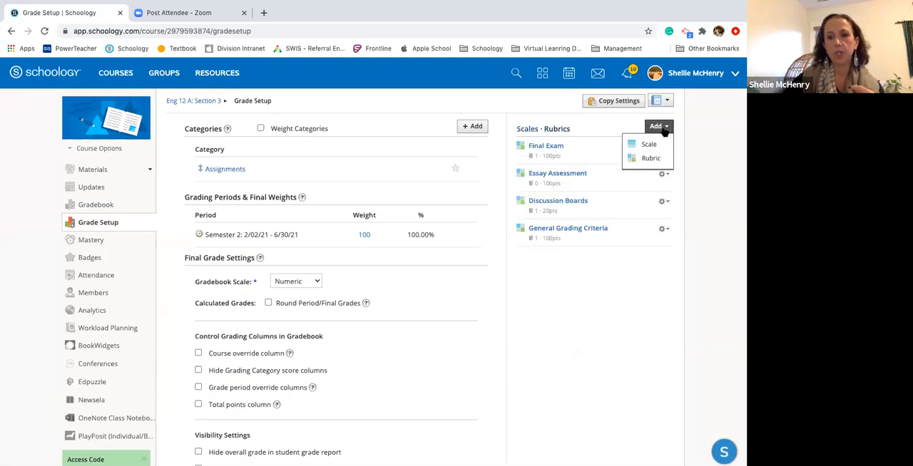
{"action": "left_click", "coordinate": [647, 162]}
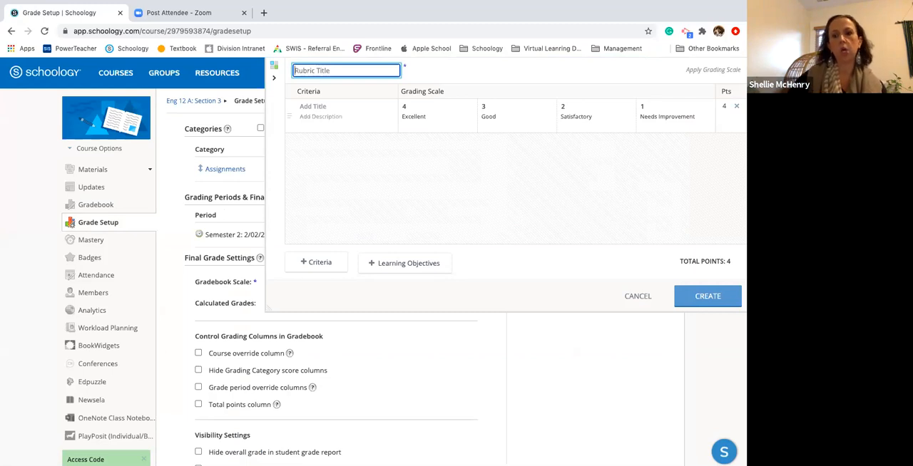
{"action": "left_click", "coordinate": [641, 297]}
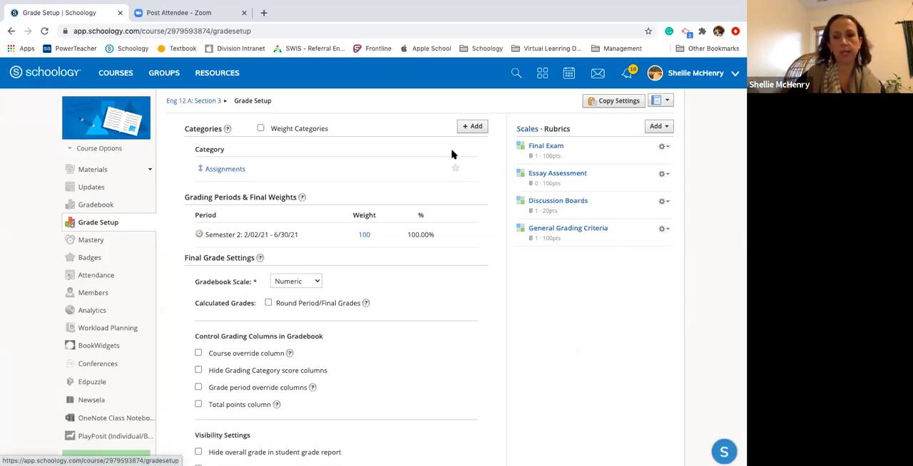
{"action": "left_click", "coordinate": [527, 132]}
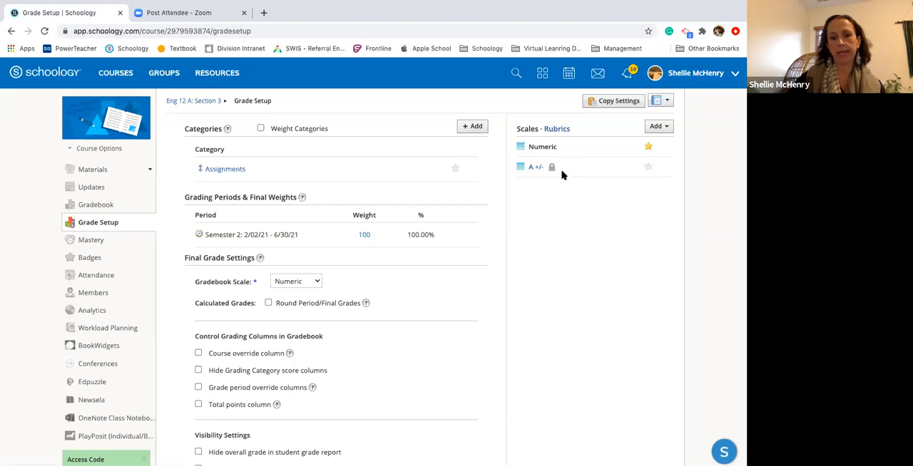
Display the course's rubrics in Grade Setup and review the item types that can be added, without adding one
{"action": "left_click", "coordinate": [557, 133]}
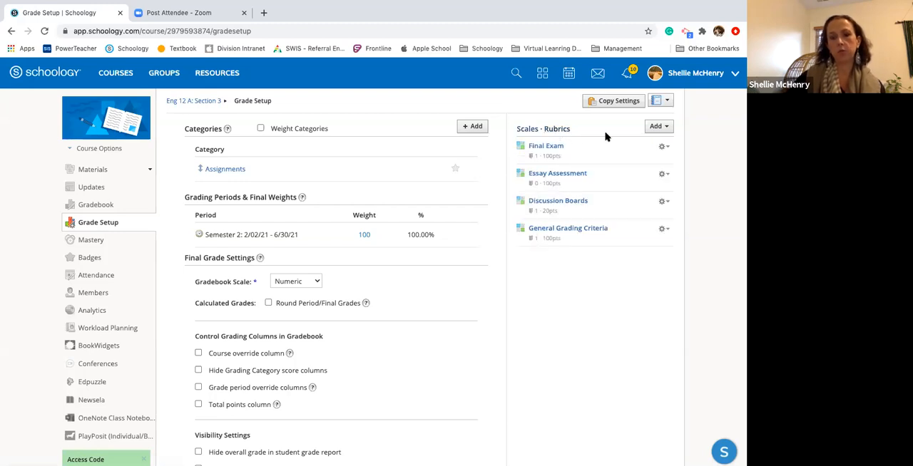
{"action": "left_click", "coordinate": [657, 129]}
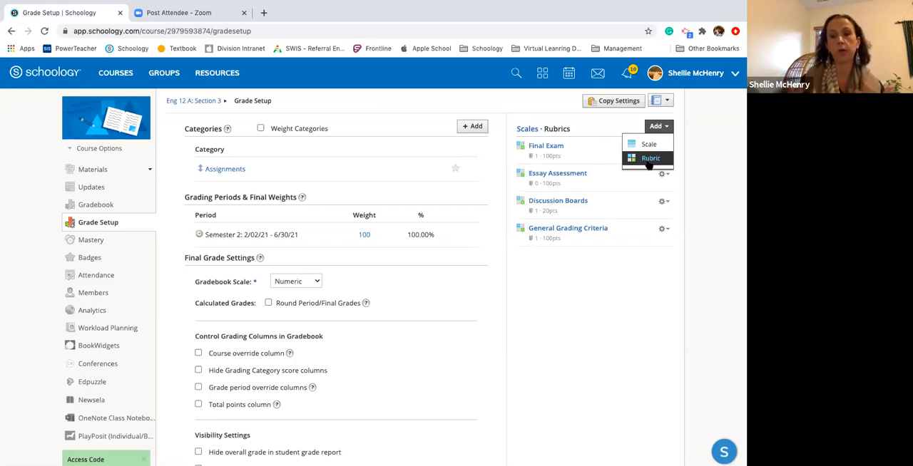
{"action": "left_click", "coordinate": [623, 307]}
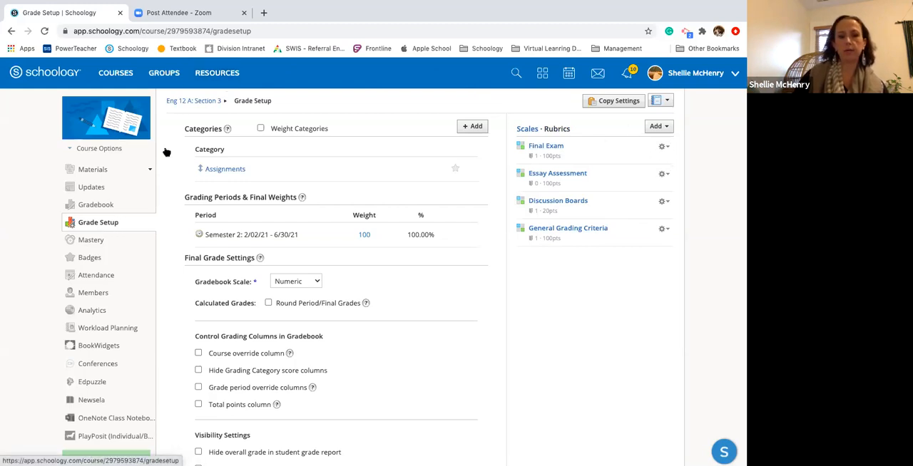
View the courses the Final Exam rubric can be copied to, and cancel without copying it
{"action": "left_click", "coordinate": [664, 147]}
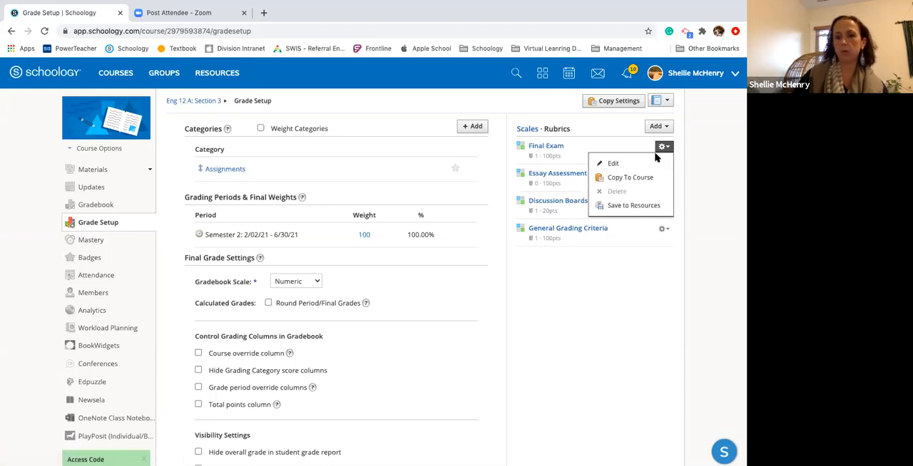
{"action": "left_click", "coordinate": [642, 180]}
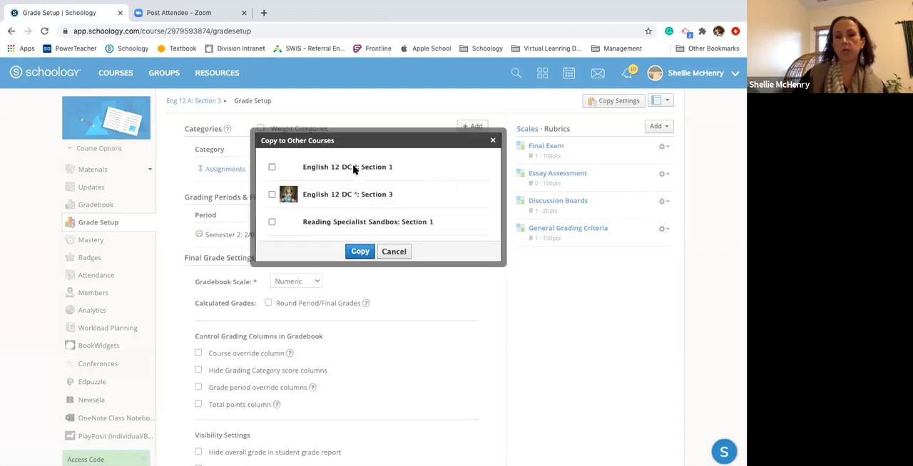
{"action": "left_click", "coordinate": [395, 251]}
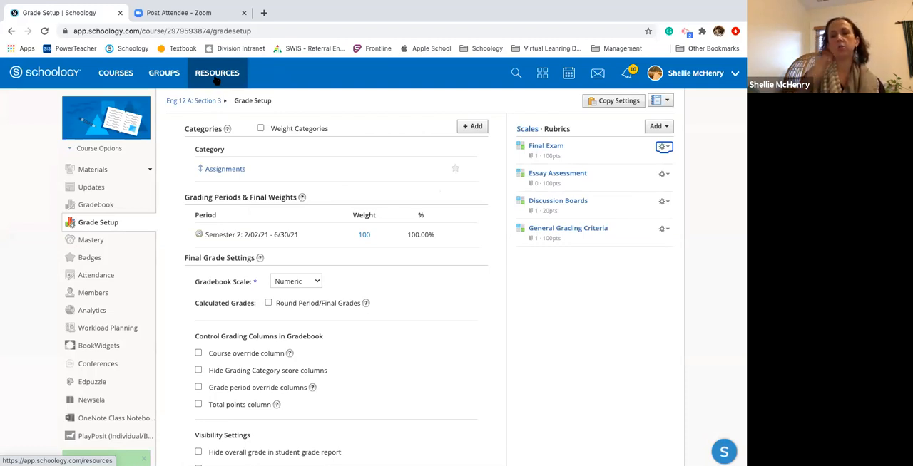
Return to the Eng 12 A: Section 3 materials, start a new assignment and list its scale and rubric choices
{"action": "left_click", "coordinate": [187, 104]}
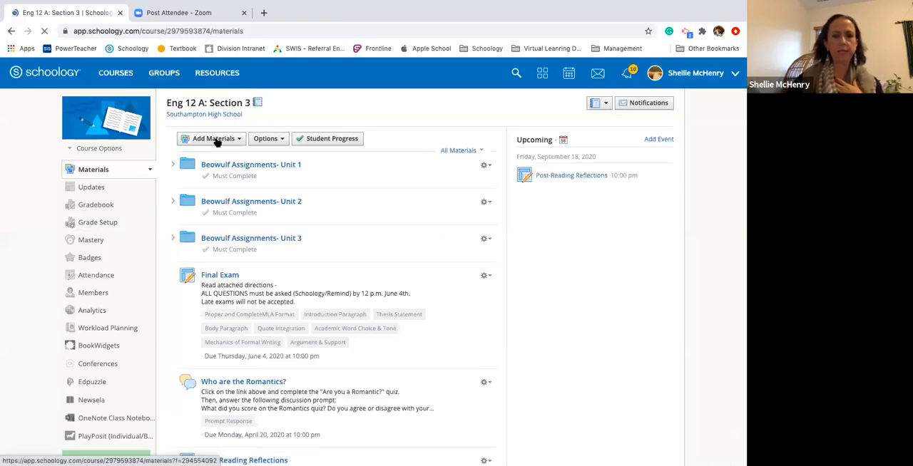
{"action": "left_click", "coordinate": [216, 140]}
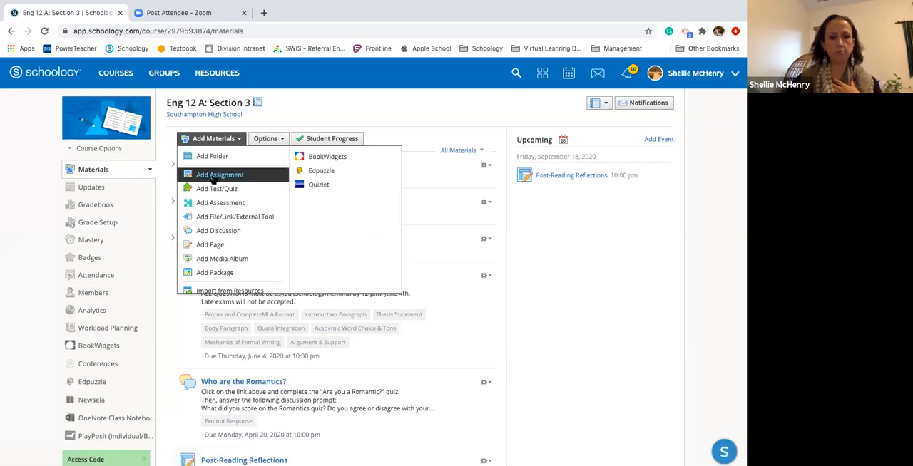
{"action": "left_click", "coordinate": [214, 178]}
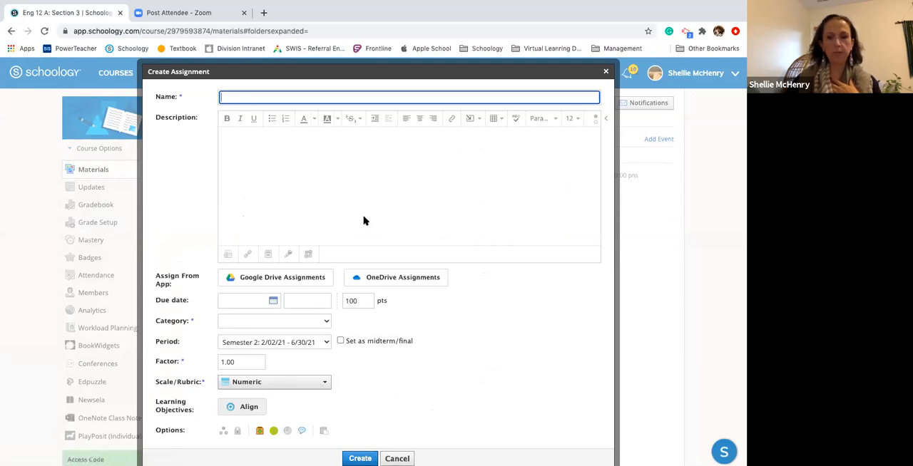
{"action": "left_click", "coordinate": [275, 383]}
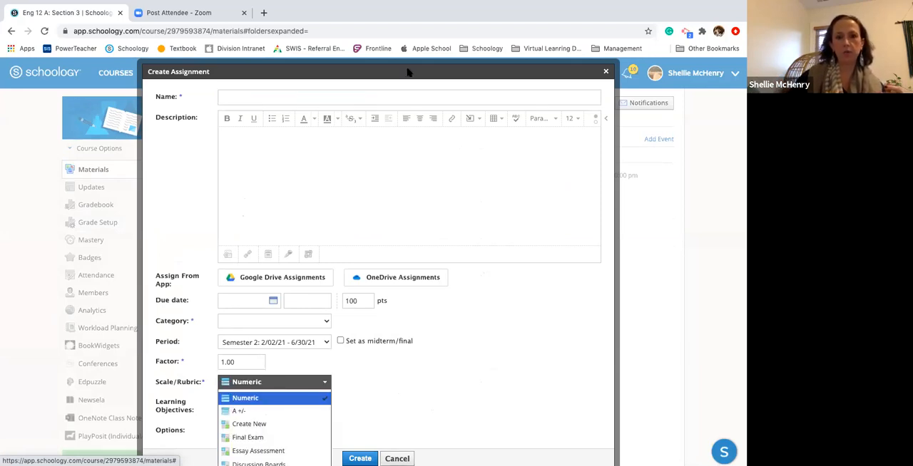
{"action": "left_click_drag", "start_coordinate": [406, 74], "coordinate": [405, 5]}
{"action": "scroll", "coordinate": [361, 264], "scroll_direction": "up", "scroll_amount": 3}
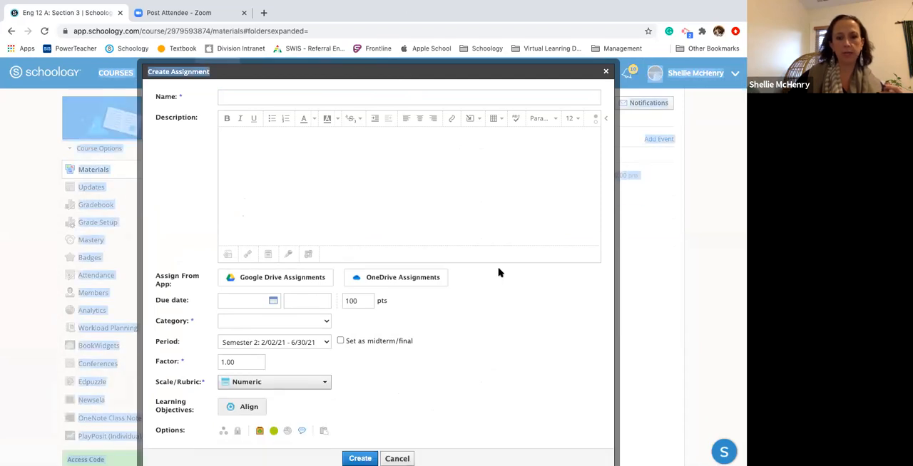
{"action": "scroll", "coordinate": [500, 272], "scroll_direction": "up", "scroll_amount": 2}
{"action": "scroll", "coordinate": [499, 272], "scroll_direction": "down", "scroll_amount": 2}
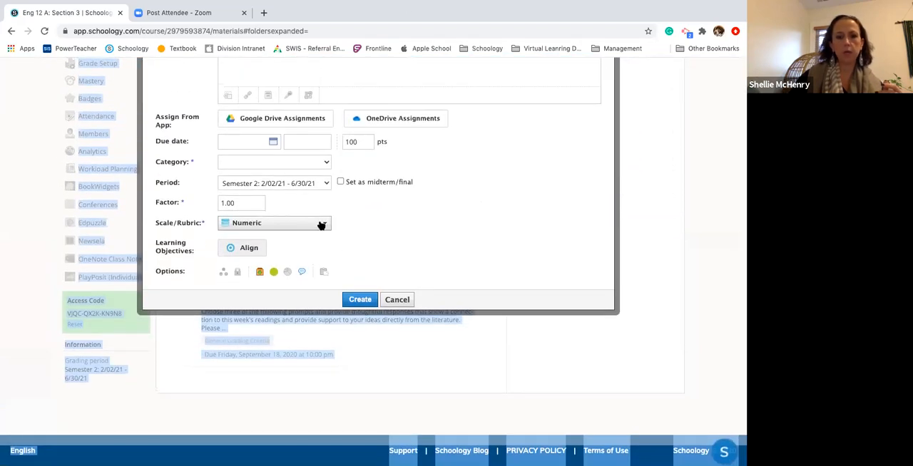
{"action": "left_click", "coordinate": [322, 224]}
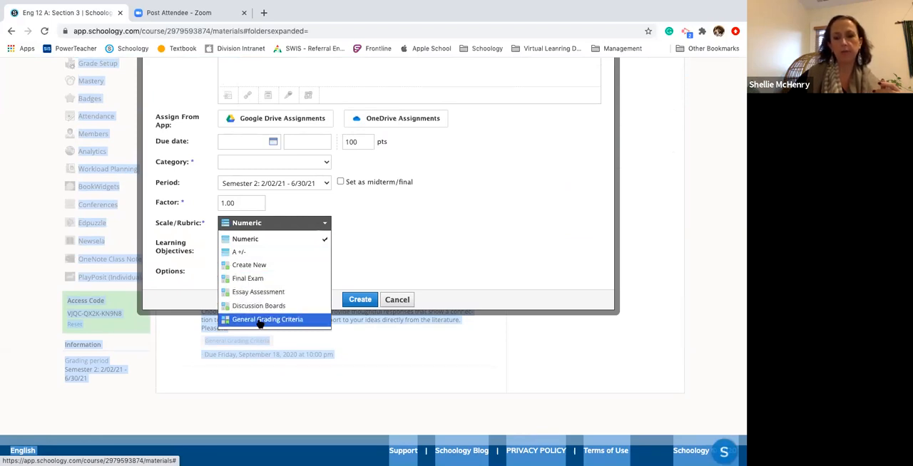
Inspect the blank new rubric offered within the assignment form and cancel it
{"action": "left_click", "coordinate": [249, 265]}
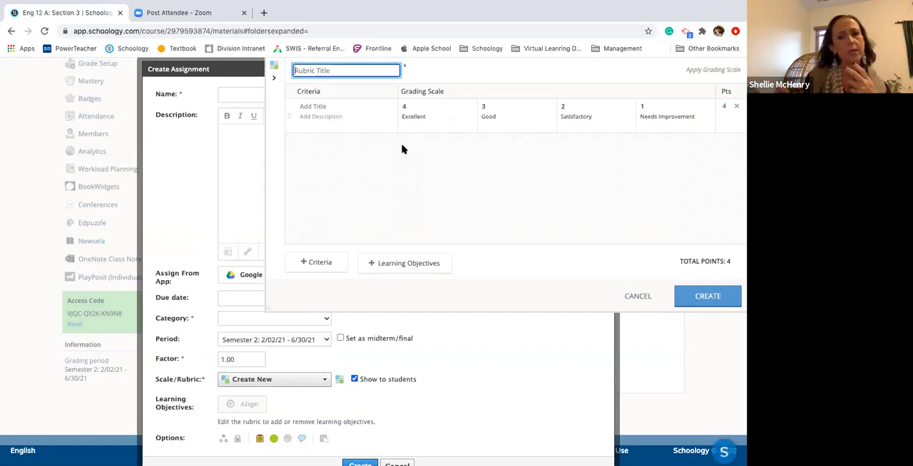
{"action": "left_click", "coordinate": [639, 298]}
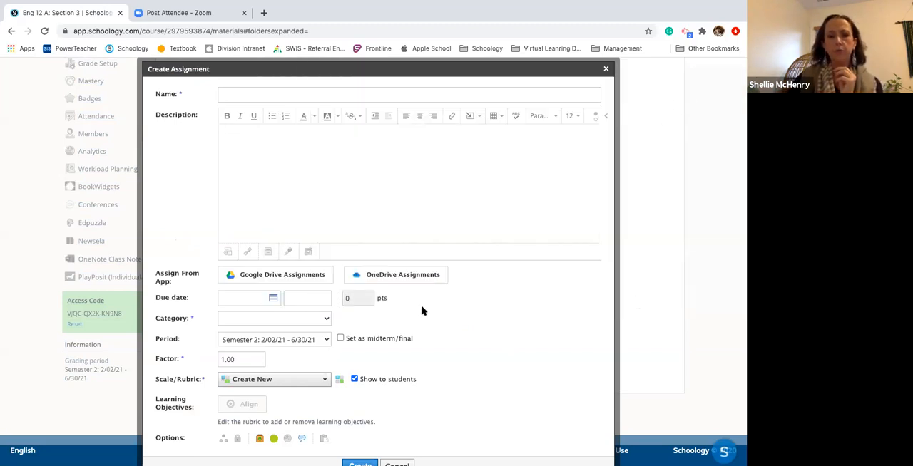
{"action": "scroll", "coordinate": [481, 351], "scroll_direction": "down", "scroll_amount": 1}
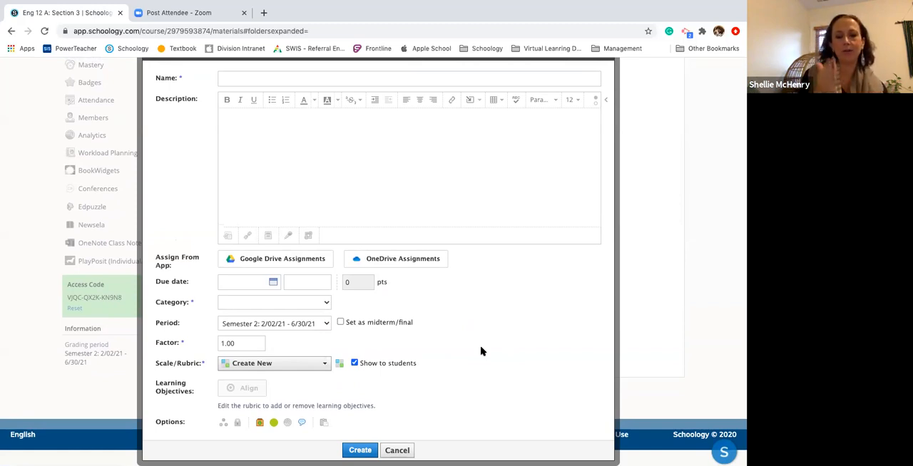
Apply the General Grading Criteria rubric to the new assignment, and close the form without creating the assignment
{"action": "left_click", "coordinate": [322, 364]}
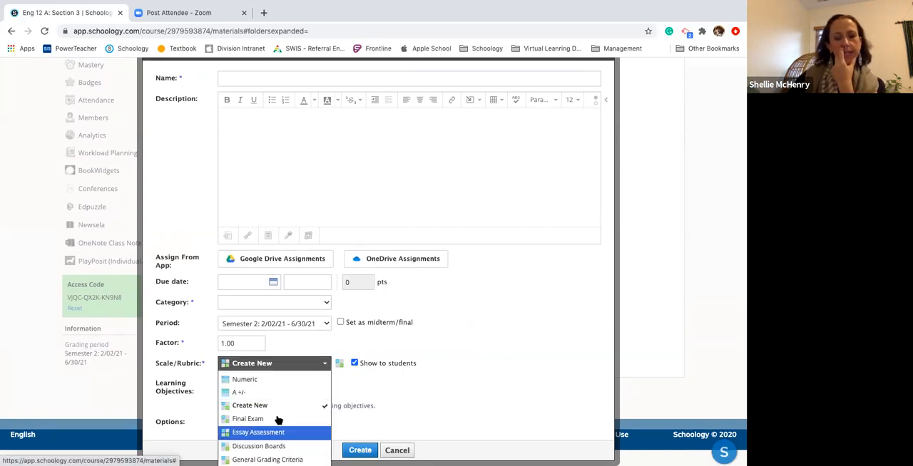
{"action": "scroll", "coordinate": [546, 318], "scroll_direction": "down", "scroll_amount": 1}
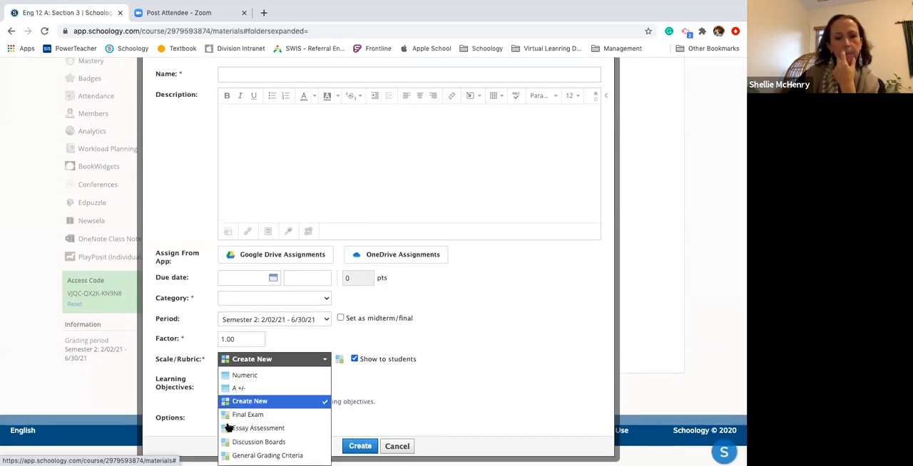
{"action": "left_click", "coordinate": [267, 456]}
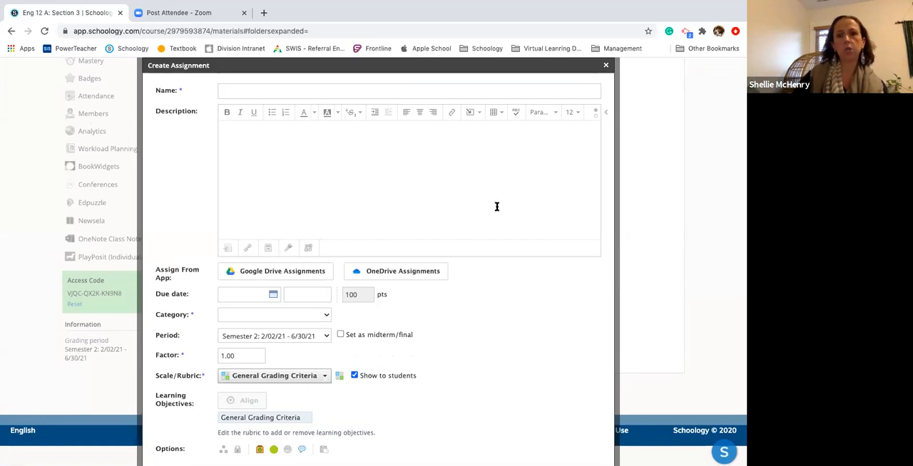
{"action": "left_click", "coordinate": [606, 67]}
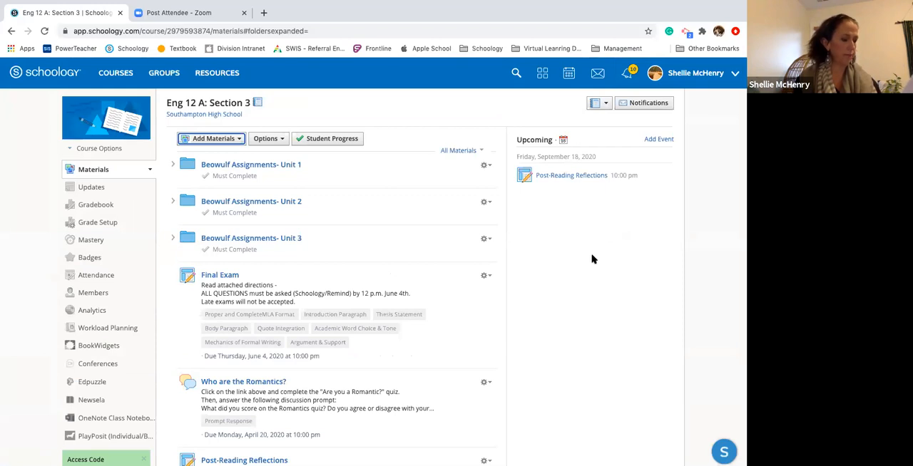
Search Google in a new browser tab for "writing rubric 3rd grade" and show the image results
{"action": "left_click", "coordinate": [263, 15]}
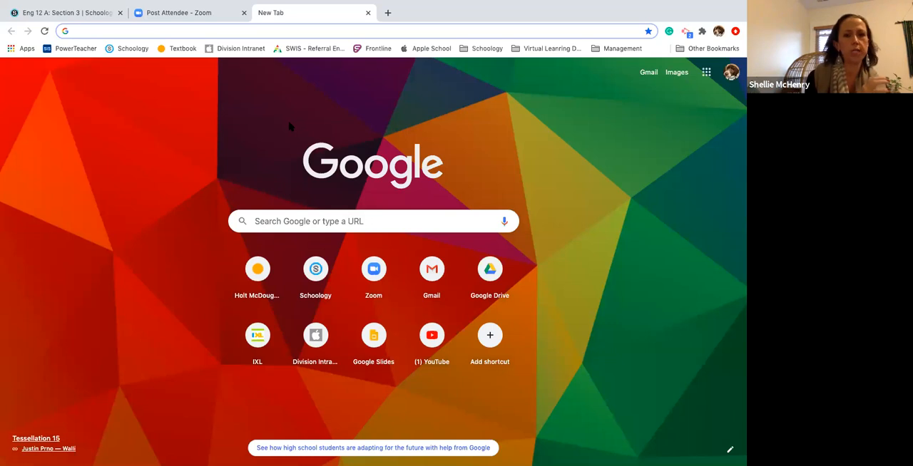
{"action": "left_click", "coordinate": [298, 219]}
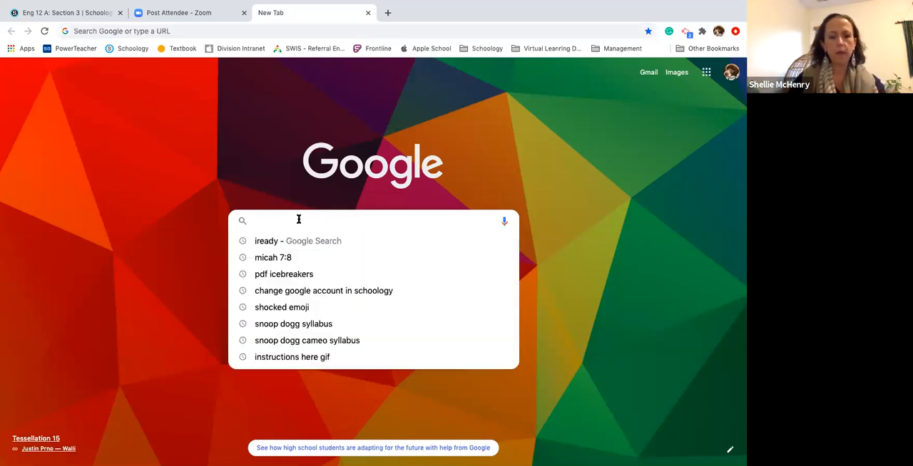
{"action": "type", "text": "writing rubric 3rd grade"}
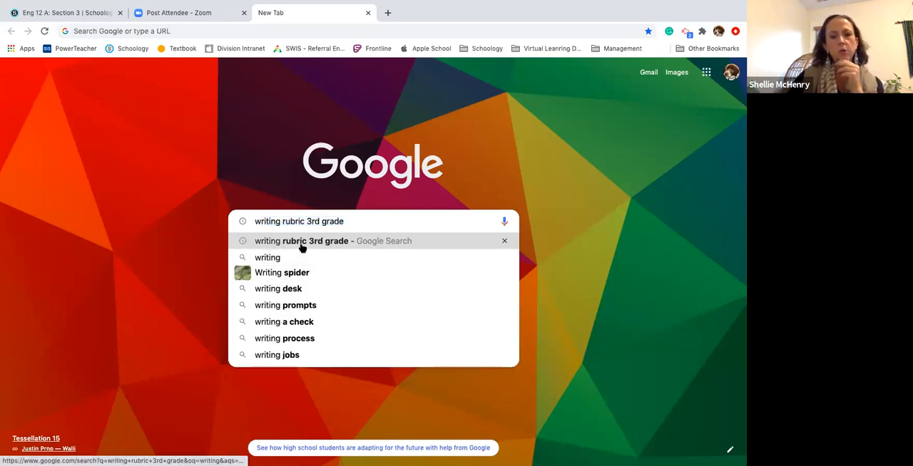
{"action": "left_click", "coordinate": [303, 247]}
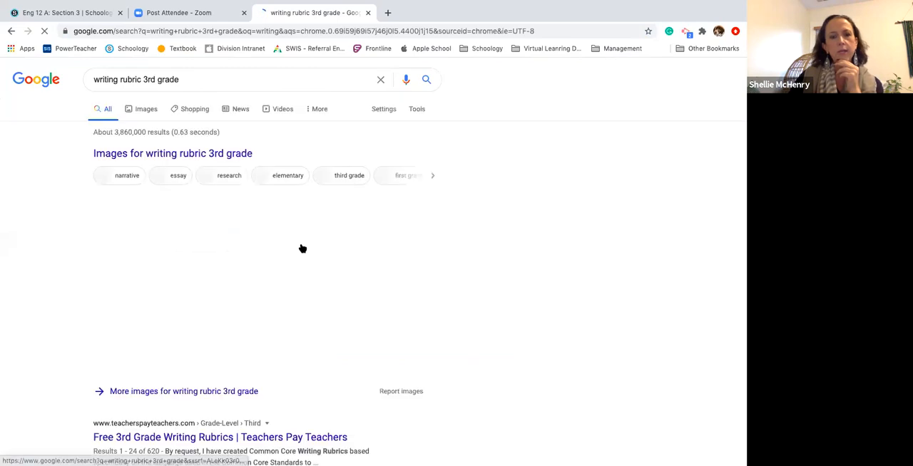
{"action": "left_click", "coordinate": [147, 156]}
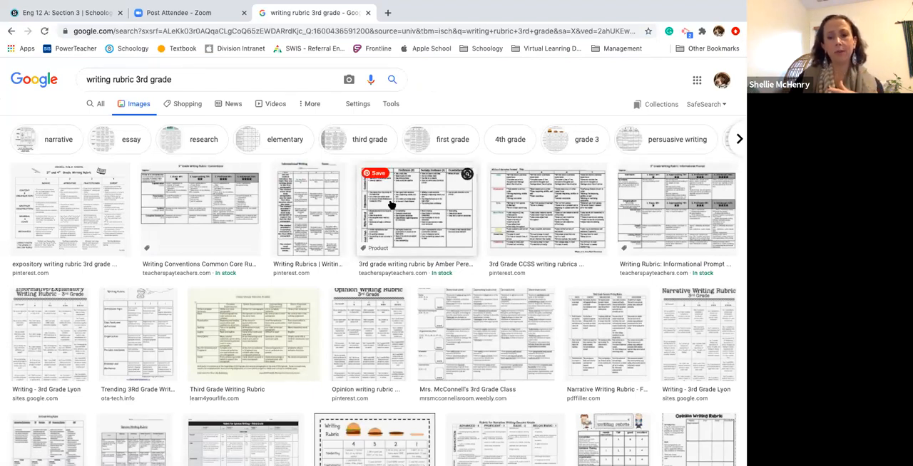
Preview the expository writing rubric image, view its source page on Pinterest and close that page
{"action": "left_click", "coordinate": [76, 210]}
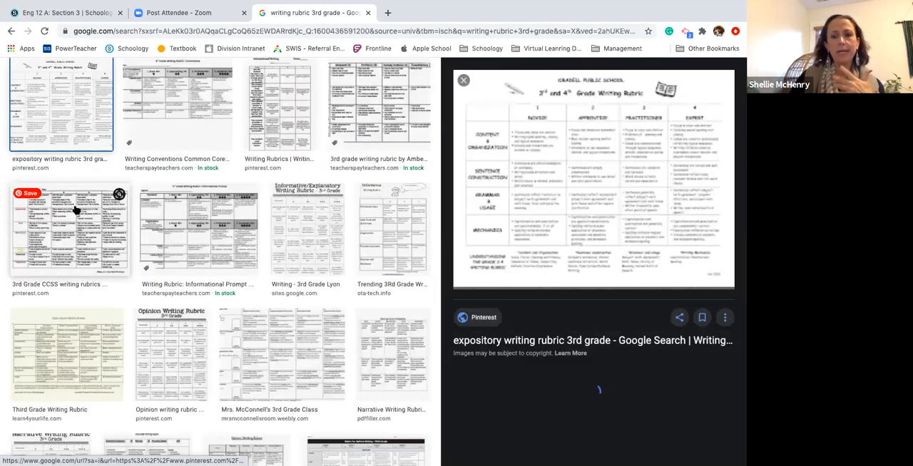
{"action": "left_click", "coordinate": [594, 156]}
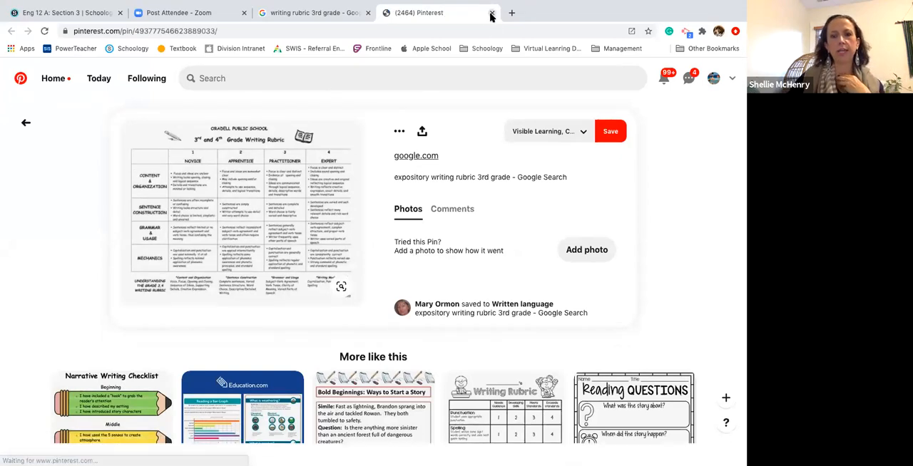
{"action": "left_click", "coordinate": [491, 13]}
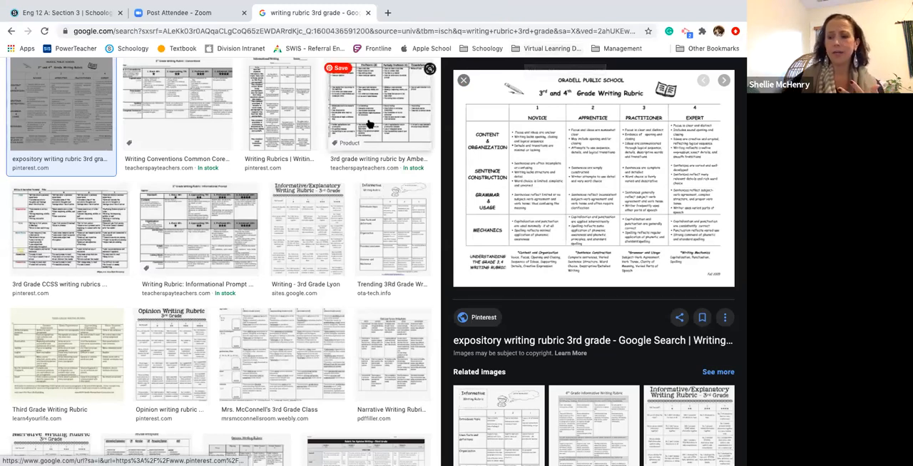
Replace the image search query with "high school public speaking" and run the search
{"action": "scroll", "coordinate": [371, 117], "scroll_direction": "up", "scroll_amount": 3}
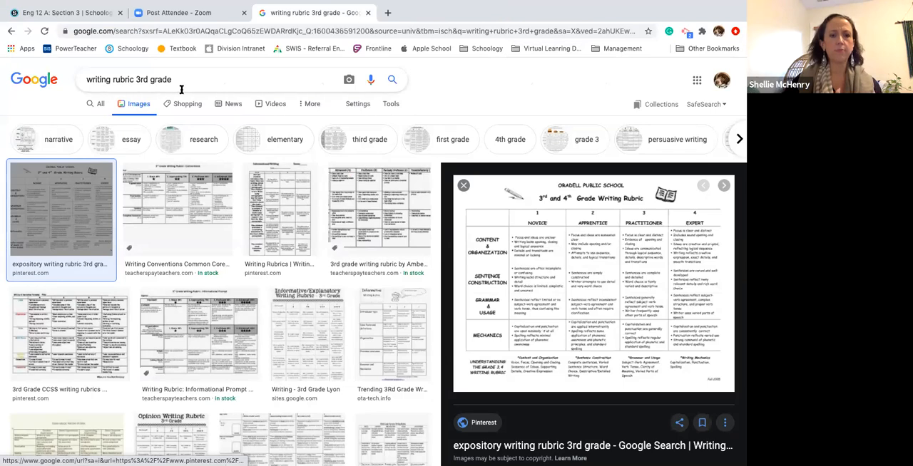
{"action": "left_click_drag", "start_coordinate": [181, 81], "coordinate": [84, 69]}
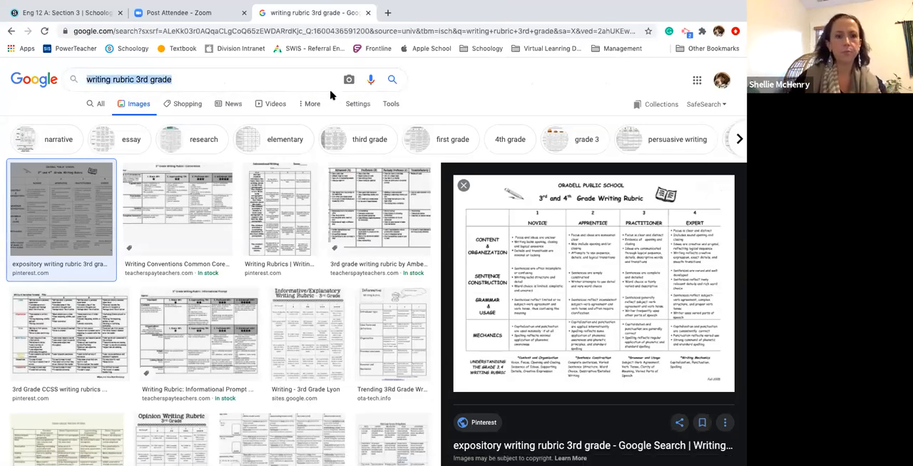
{"action": "left_click", "coordinate": [238, 76]}
{"action": "key", "text": "BackSpace"}
{"action": "key", "text": "BackSpace"}
{"action": "key", "text": "BackSpace"}
{"action": "key", "text": "BackSpace"}
{"action": "key", "text": "BackSpace"}
{"action": "key", "text": "BackSpace"}
{"action": "key", "text": "BackSpace"}
{"action": "key", "text": "BackSpace"}
{"action": "key", "text": "BackSpace"}
{"action": "key", "text": "BackSpace"}
{"action": "key", "text": "BackSpace"}
{"action": "key", "text": "BackSpace"}
{"action": "key", "text": "BackSpace"}
{"action": "key", "text": "BackSpace"}
{"action": "key", "text": "BackSpace"}
{"action": "key", "text": "BackSpace"}
{"action": "key", "text": "BackSpace"}
{"action": "key", "text": "BackSpace"}
{"action": "key", "text": "BackSpace"}
{"action": "key", "text": "BackSpace"}
{"action": "key", "text": "BackSpace"}
{"action": "key", "text": "BackSpace"}
{"action": "key", "text": "BackSpace"}
{"action": "key", "text": "BackSpace"}
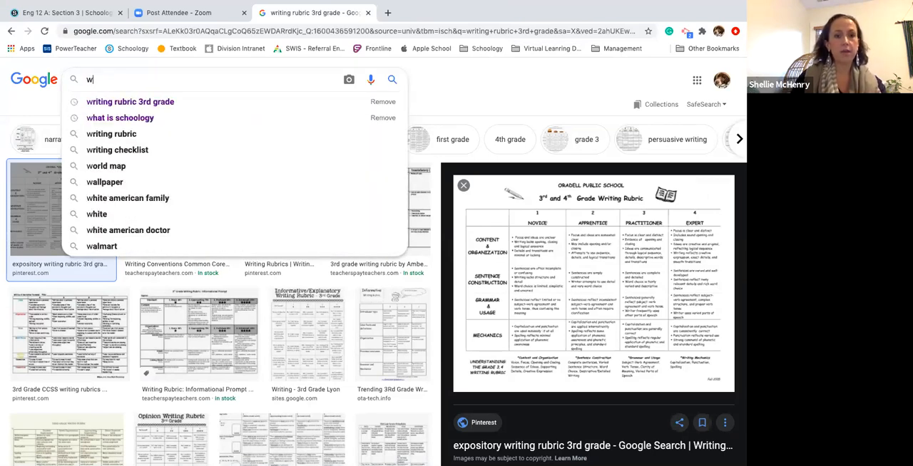
{"action": "type", "text": "high"}
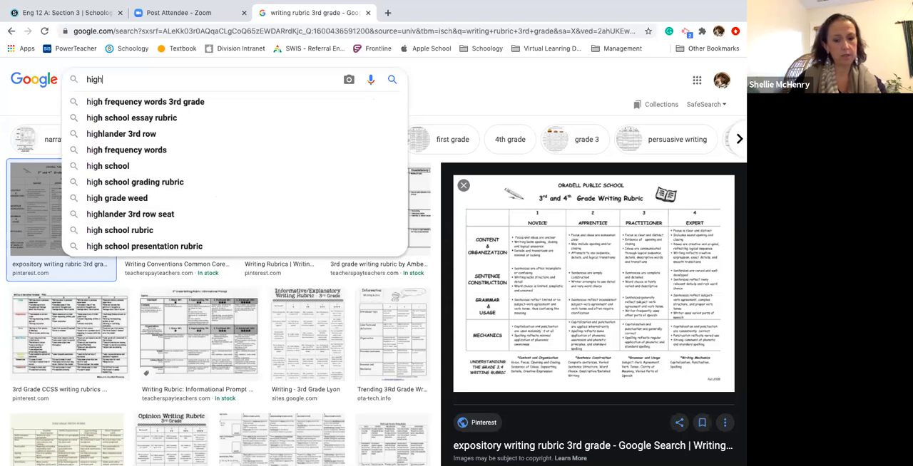
{"action": "type", "text": " school p"}
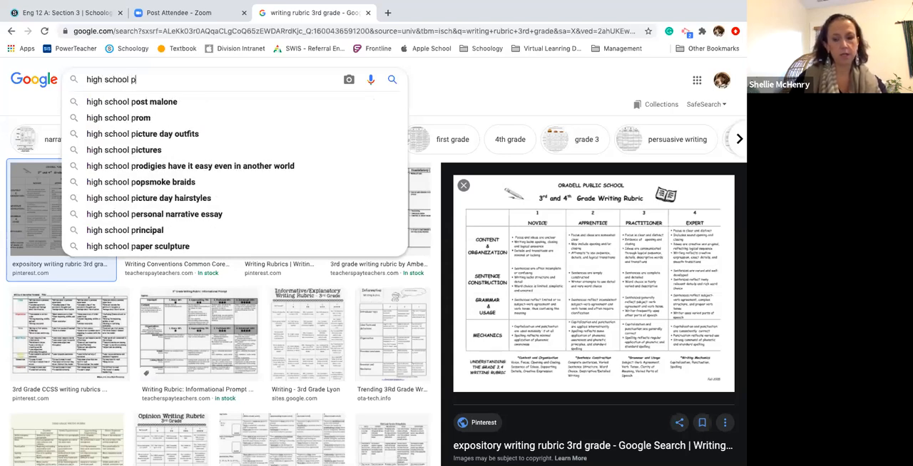
{"action": "type", "text": "ublic"}
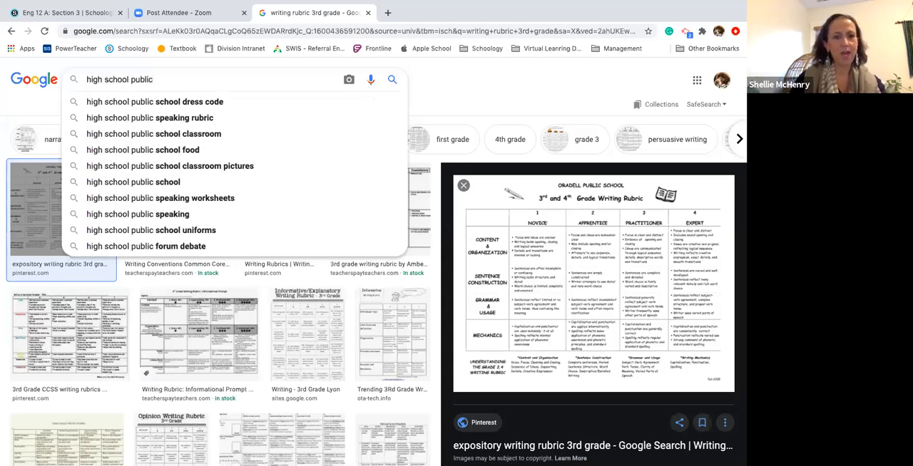
{"action": "type", "text": " spea"}
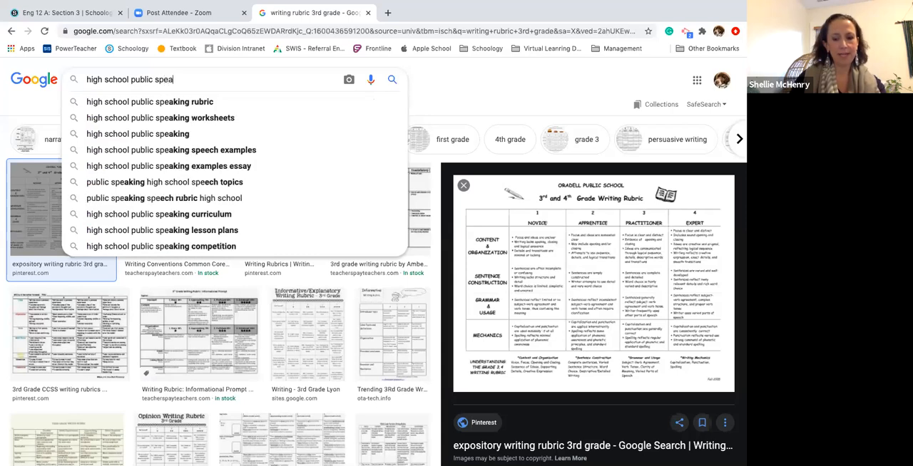
{"action": "type", "text": "king"}
{"action": "key", "text": "Return"}
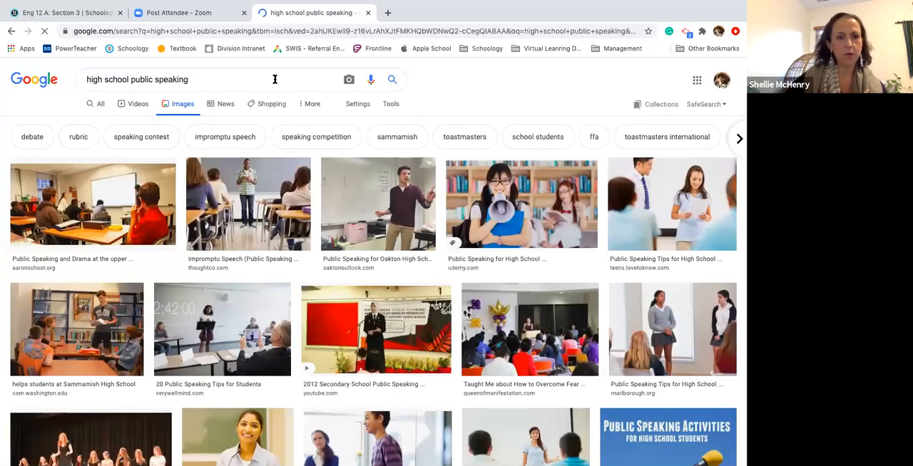
Refine the image search to "high school public speaking rubric" and browse the example rubrics
{"action": "left_click", "coordinate": [225, 78]}
{"action": "type", "text": "rubr"}
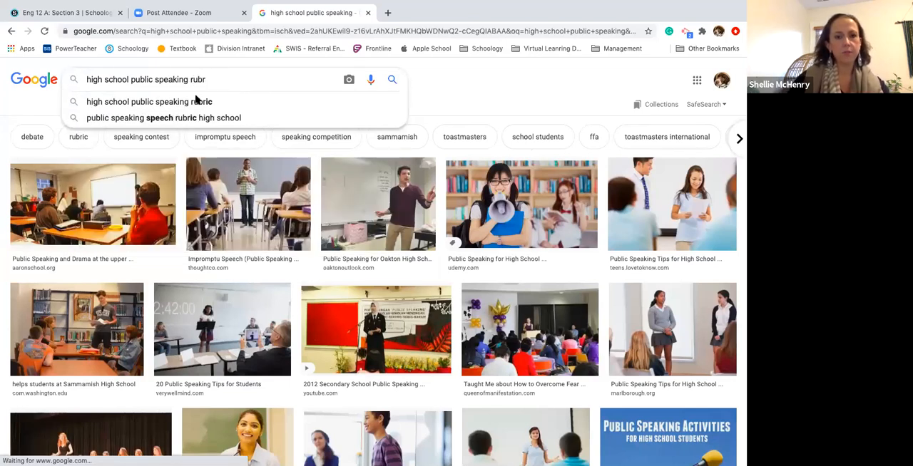
{"action": "left_click", "coordinate": [197, 101]}
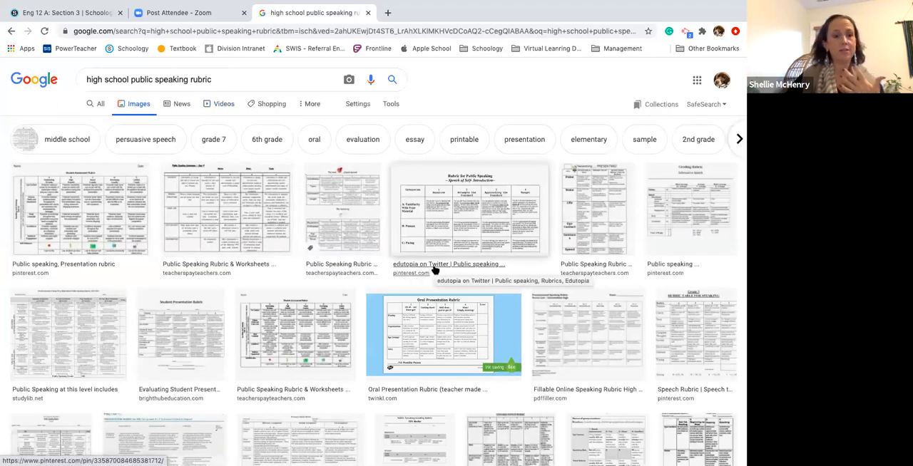
{"action": "scroll", "coordinate": [433, 270], "scroll_direction": "down", "scroll_amount": 1}
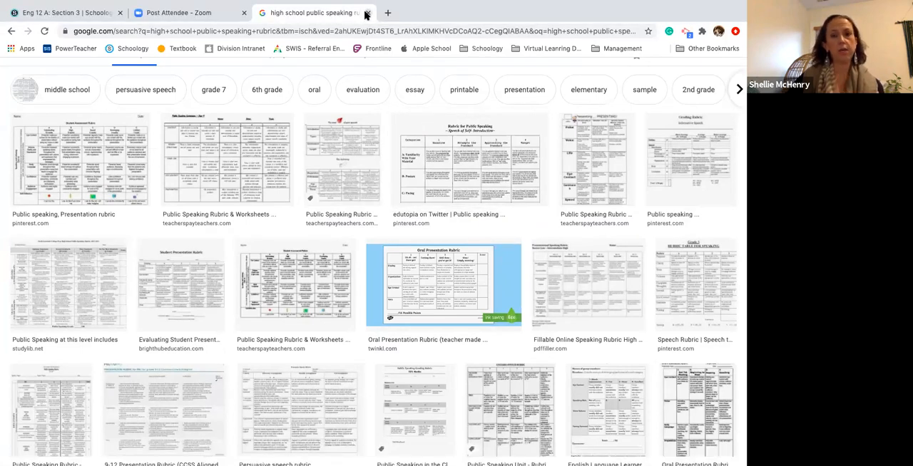
Switch back to the Schoology course, show the rubrics in its grade setup and start a new rubric
{"action": "left_click", "coordinate": [48, 14]}
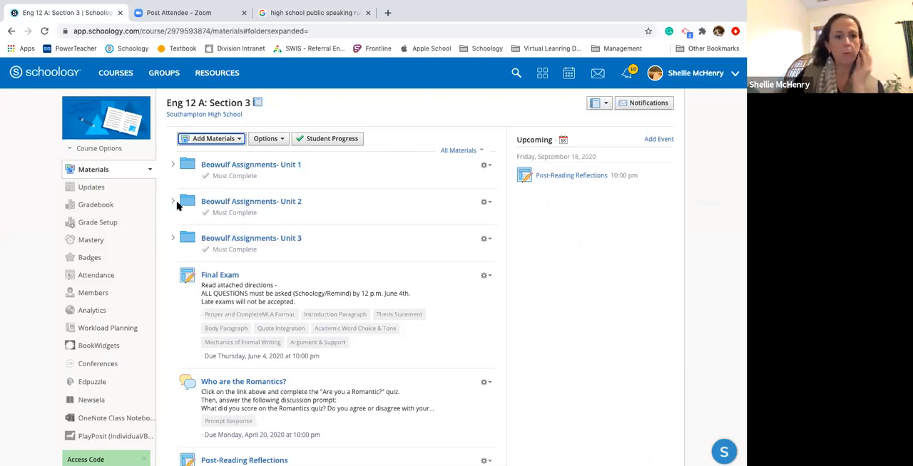
{"action": "left_click", "coordinate": [107, 206]}
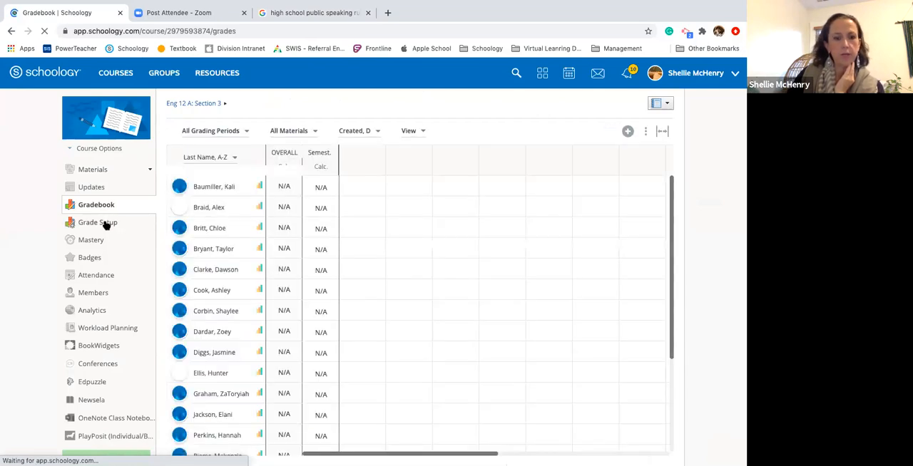
{"action": "left_click", "coordinate": [105, 224]}
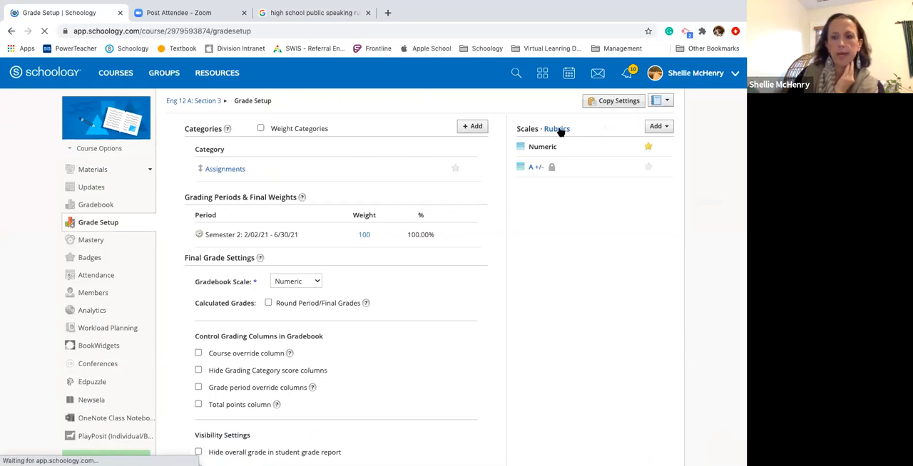
{"action": "left_click", "coordinate": [567, 129]}
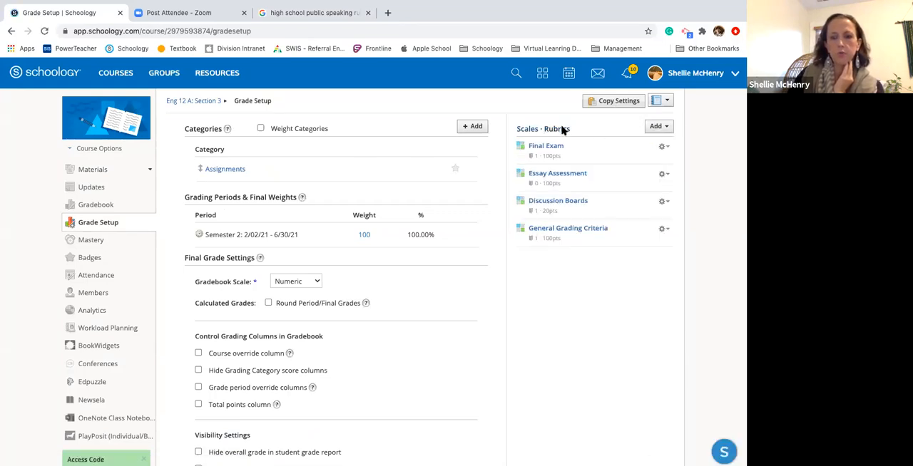
{"action": "left_click", "coordinate": [657, 128]}
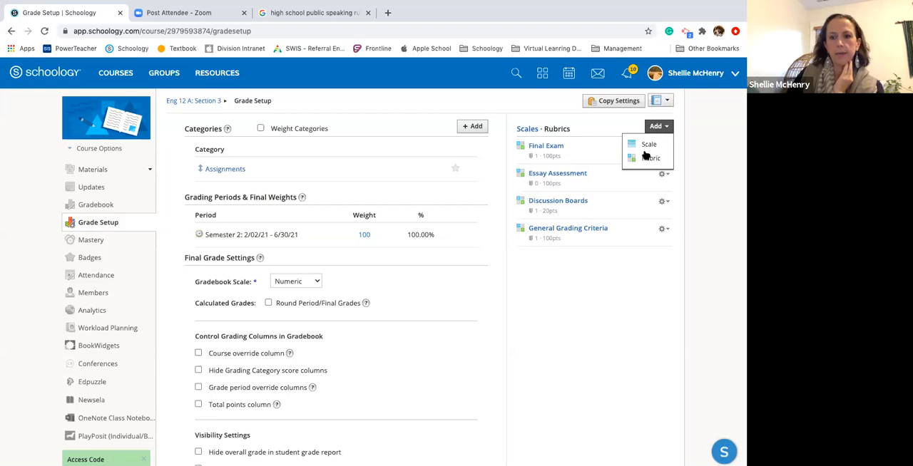
{"action": "left_click", "coordinate": [647, 160]}
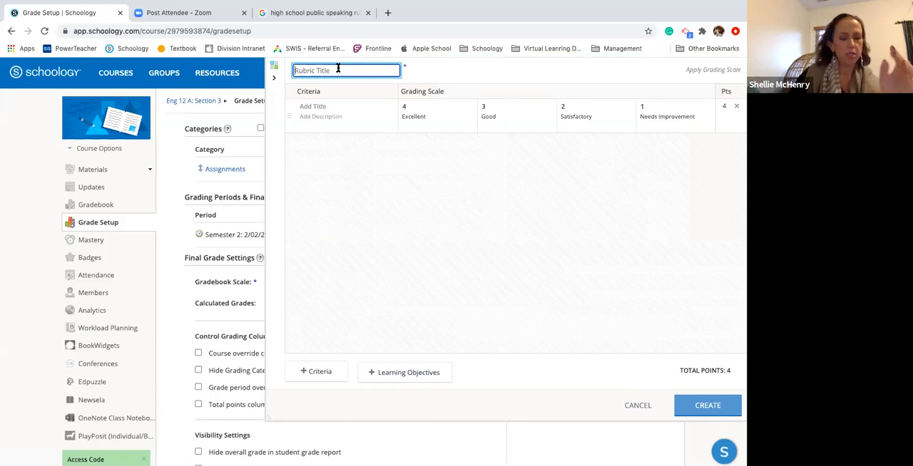
Title the new rubric "Reading Responses"
{"action": "type", "text": "Tit"}
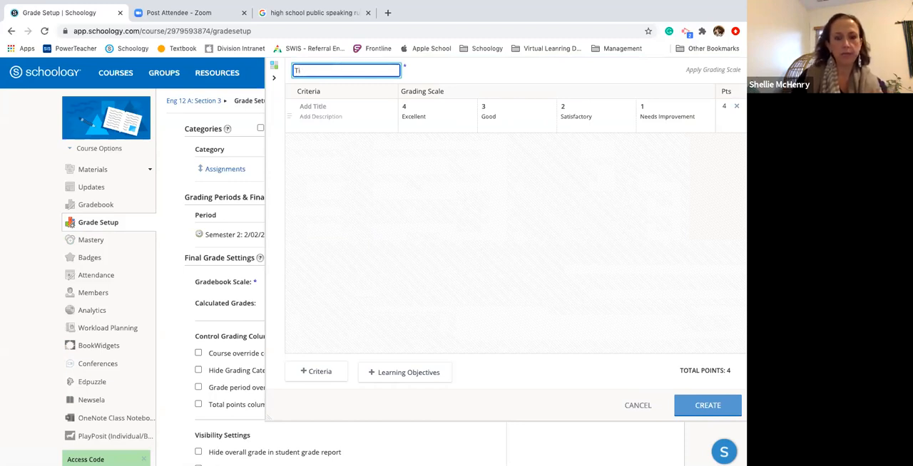
{"action": "key", "text": "BackSpace"}
{"action": "key", "text": "BackSpace"}
{"action": "key", "text": "BackSpace"}
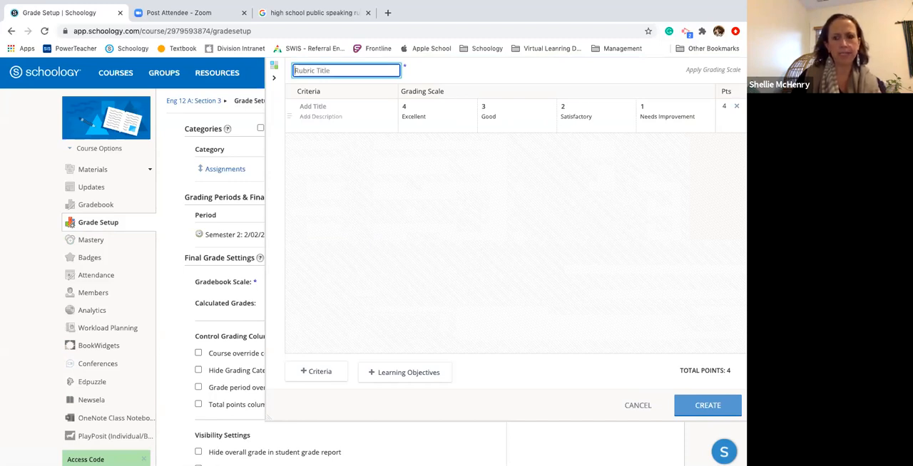
{"action": "type", "text": "Readi"}
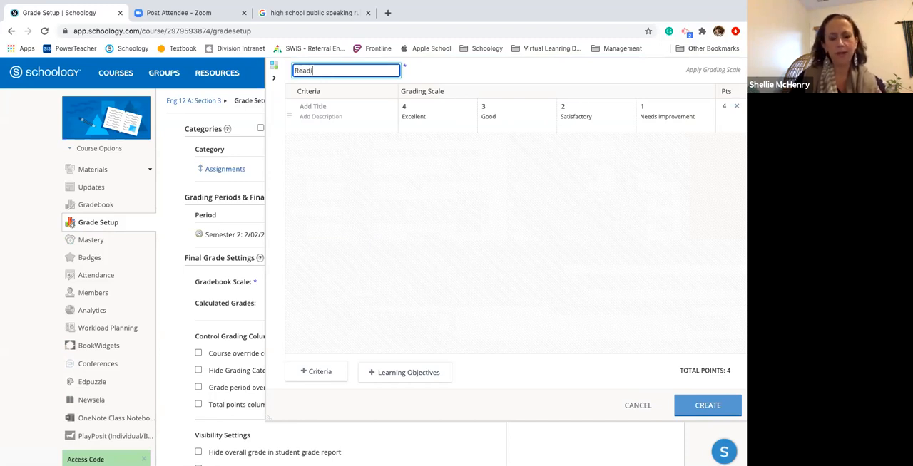
{"action": "type", "text": "ng Respon"}
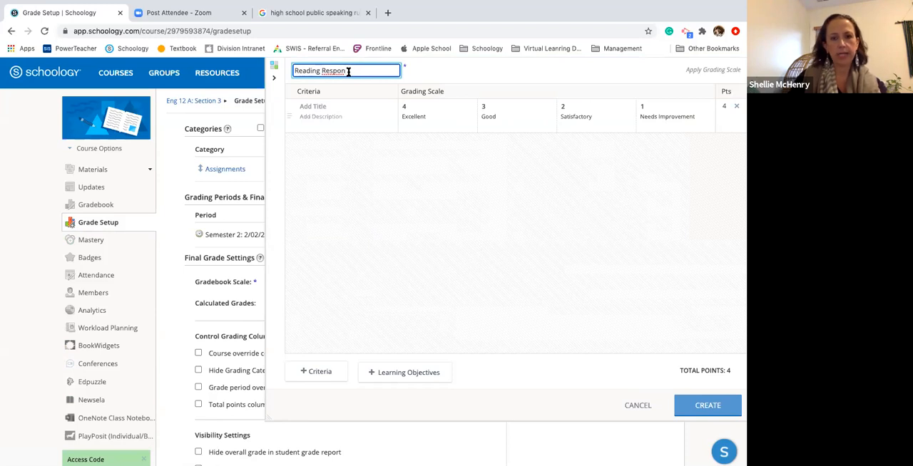
{"action": "type", "text": "ses"}
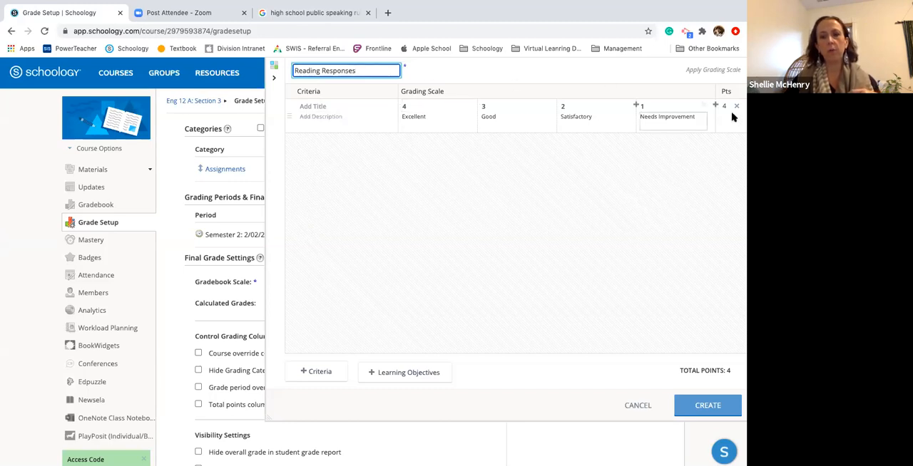
Name the first criterion "Clear & Concise Writing" and give it the description "Good word usage & tone"
{"action": "left_click", "coordinate": [347, 105]}
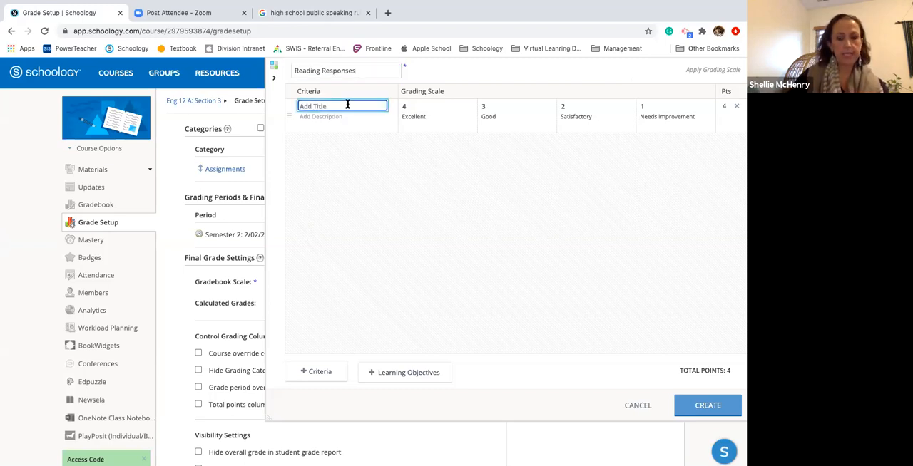
{"action": "type", "text": "O"}
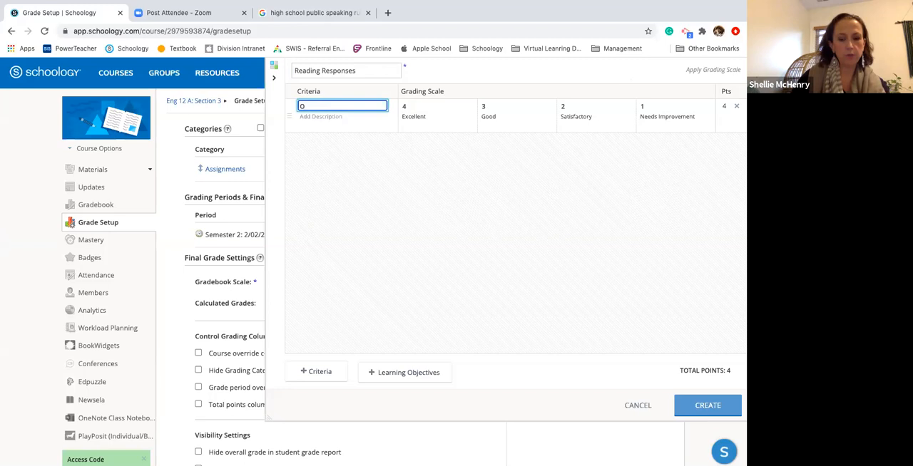
{"action": "key", "text": "BackSpace"}
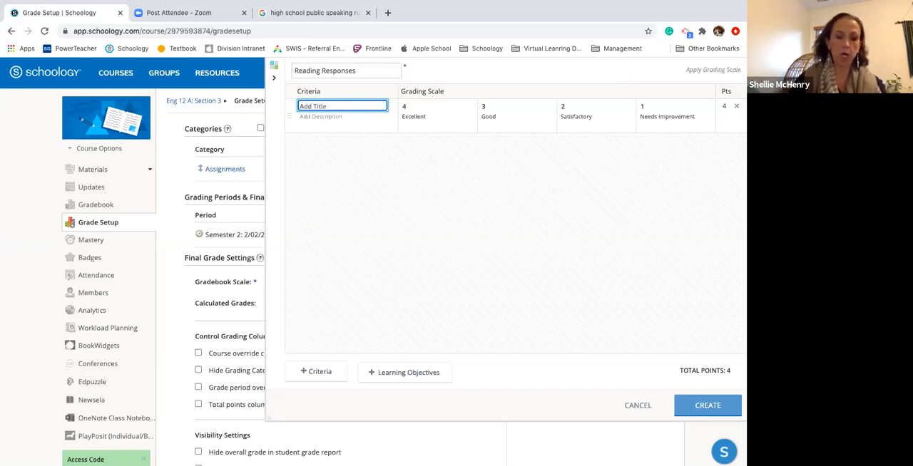
{"action": "type", "text": "Cle"}
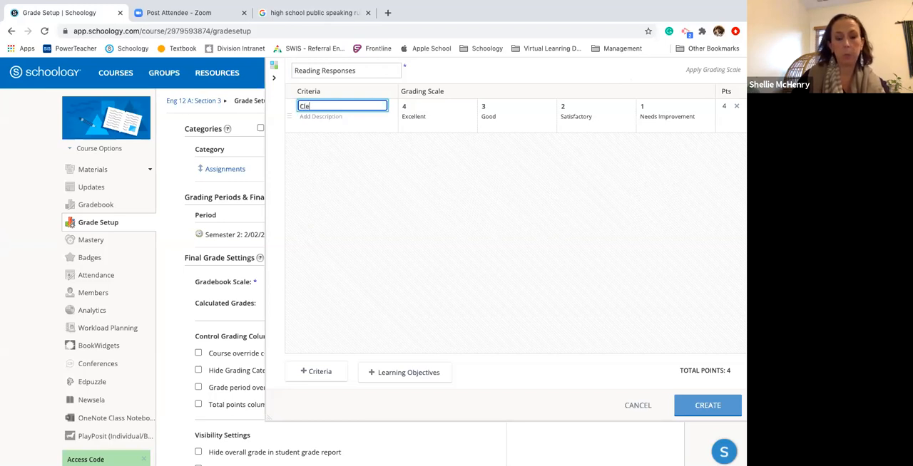
{"action": "type", "text": "ar & Con"}
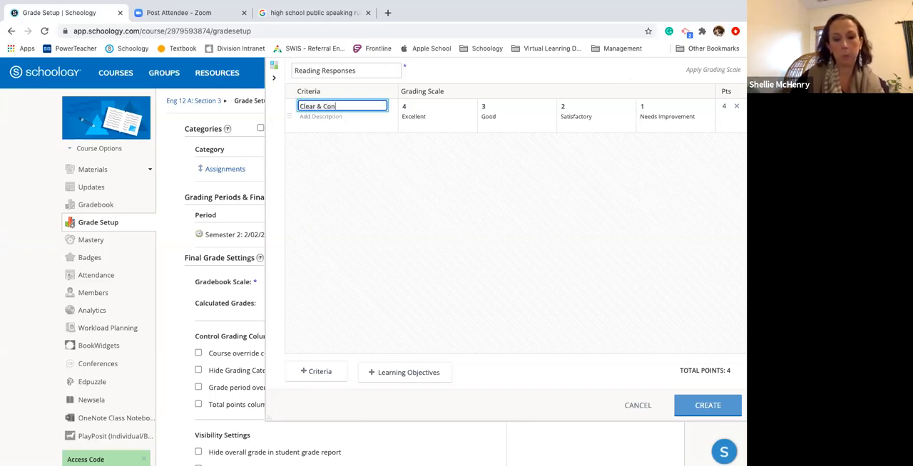
{"action": "type", "text": "cise Writing"}
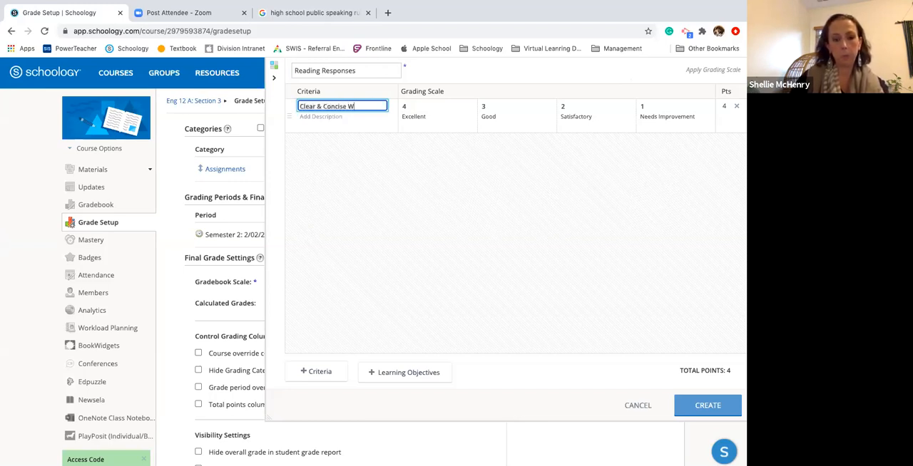
{"action": "left_click", "coordinate": [342, 119]}
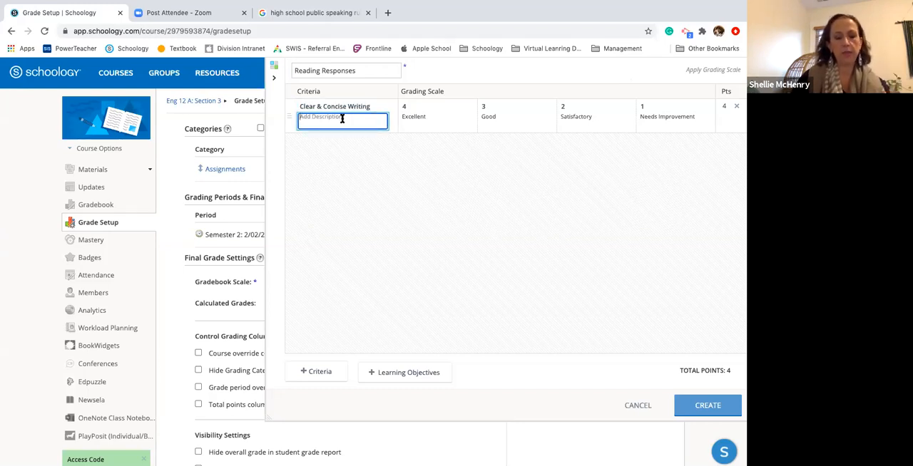
{"action": "type", "text": "Goo"}
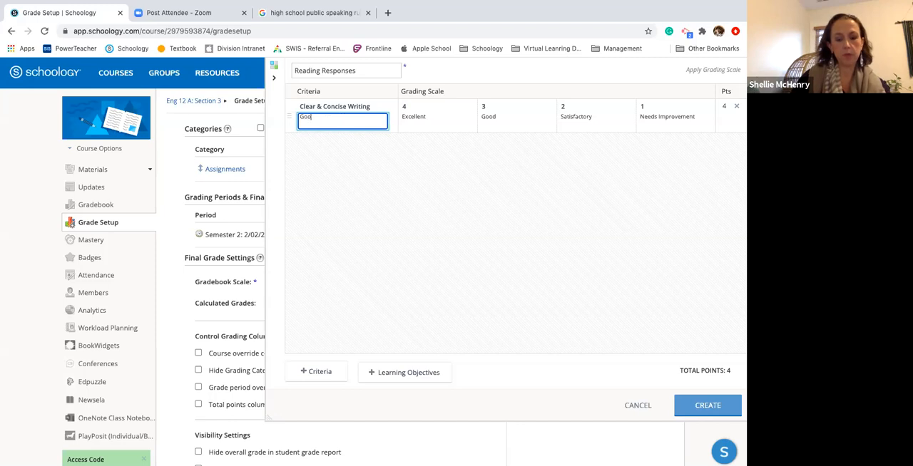
{"action": "type", "text": "d word usage"}
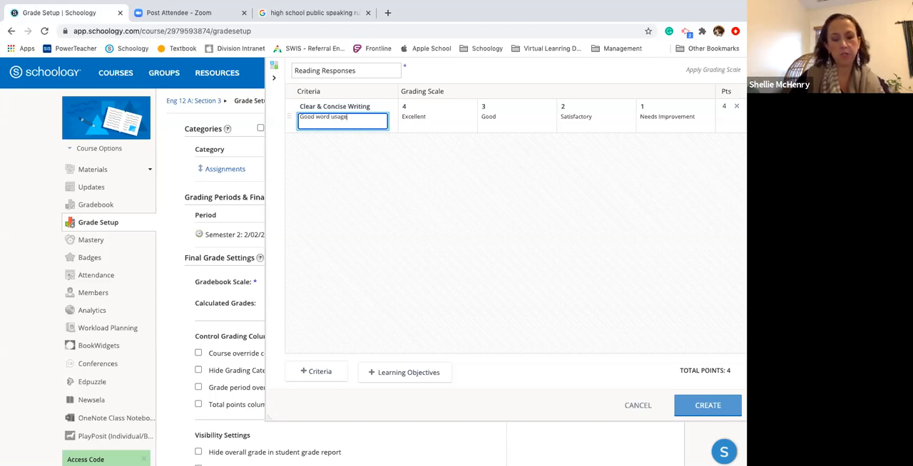
{"action": "type", "text": " & tone"}
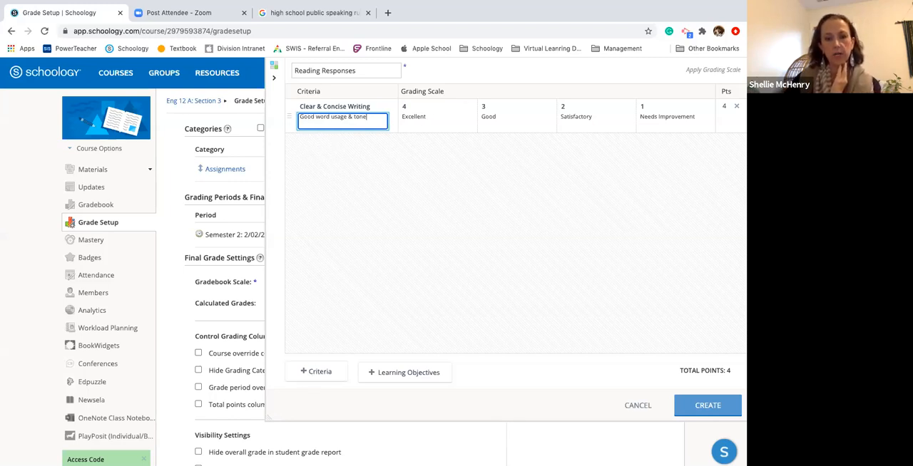
Add four more blank criteria rows to the Reading Responses rubric
{"action": "left_click", "coordinate": [306, 375]}
{"action": "left_click", "coordinate": [307, 375]}
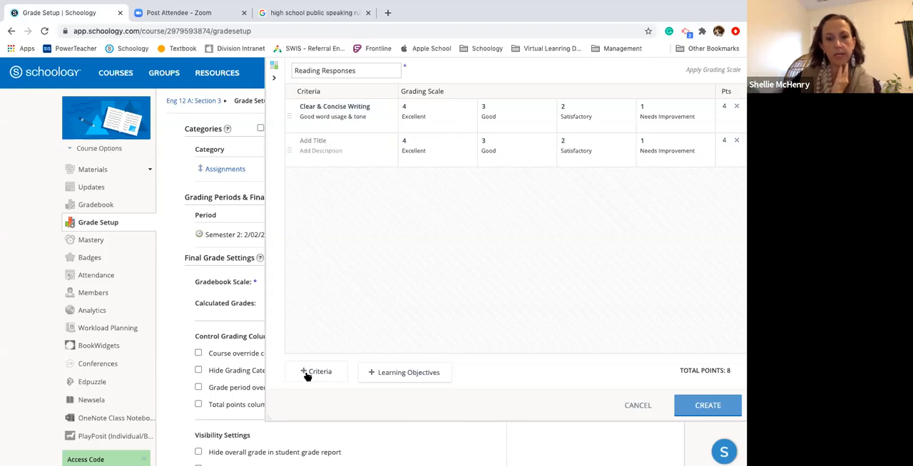
{"action": "left_click", "coordinate": [312, 373]}
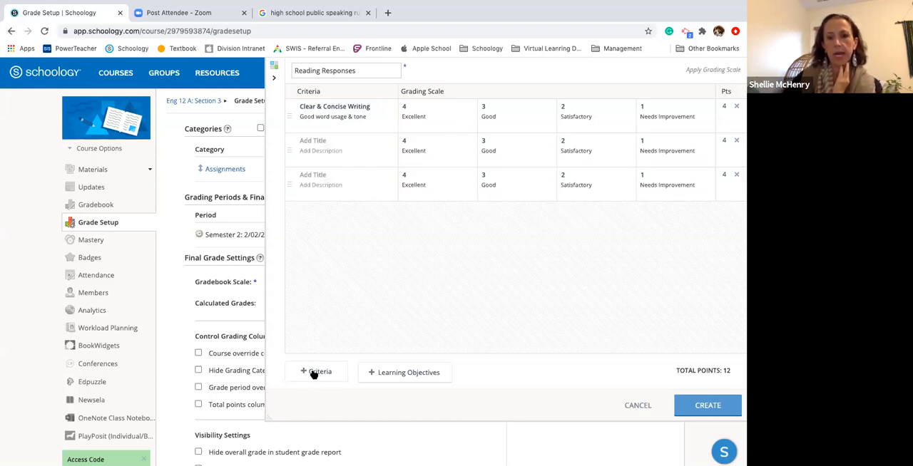
{"action": "left_click", "coordinate": [313, 373]}
{"action": "left_click", "coordinate": [314, 374]}
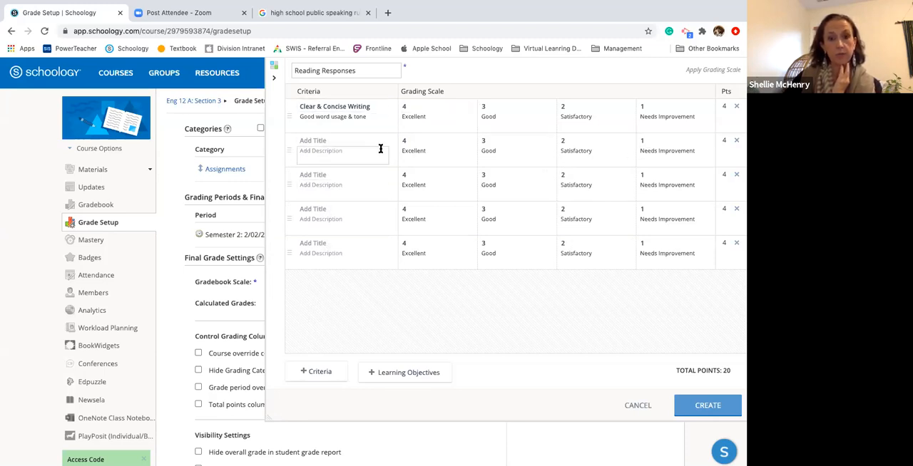
Delete two of the blank criteria rows and move the Clear & Concise Writing criterion to the end of the rubric
{"action": "left_click", "coordinate": [737, 141]}
{"action": "left_click", "coordinate": [737, 140]}
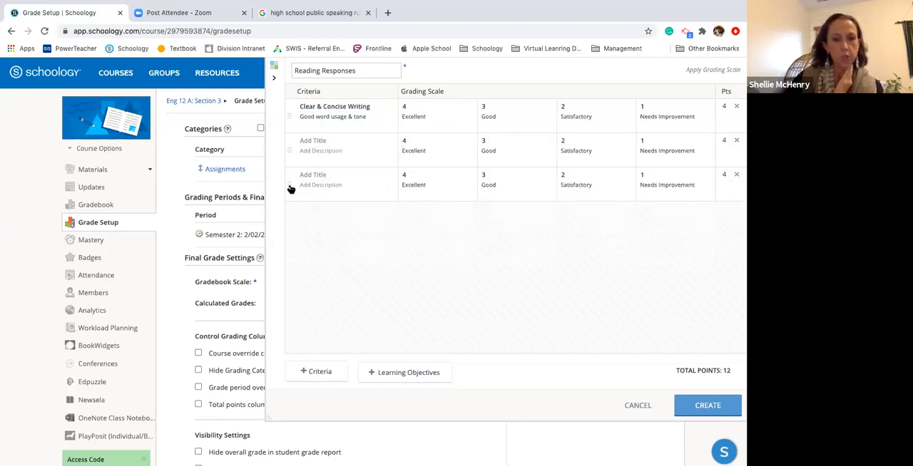
{"action": "left_click_drag", "start_coordinate": [290, 185], "coordinate": [290, 111]}
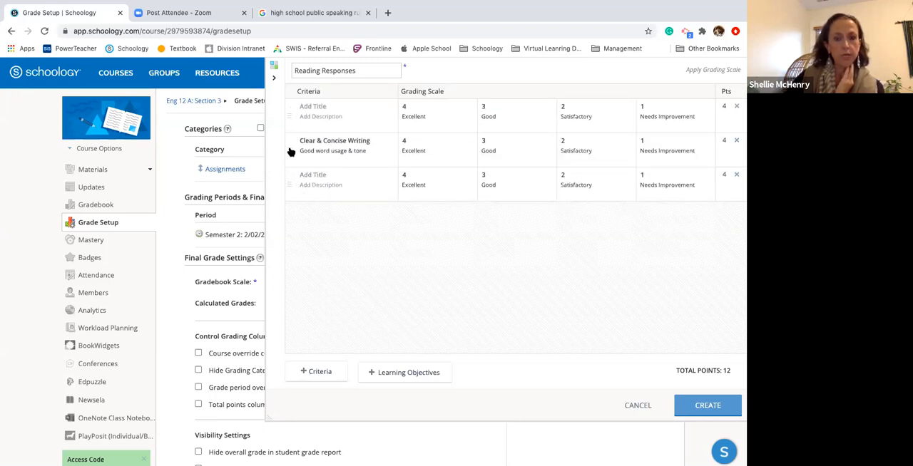
{"action": "left_click_drag", "start_coordinate": [292, 154], "coordinate": [291, 215]}
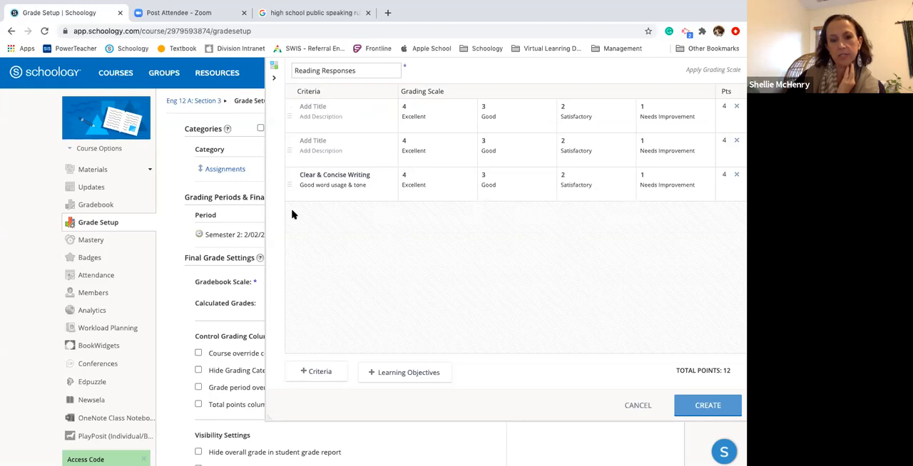
Set the Clear & Concise Writing points to 10 for Excellent, 5 for Good and 2 for Satisfactory
{"action": "left_click", "coordinate": [409, 107]}
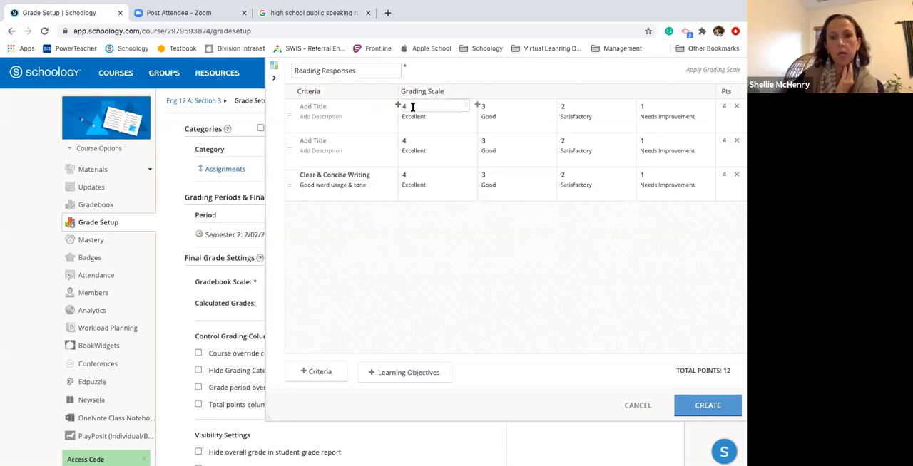
{"action": "left_click", "coordinate": [410, 177]}
{"action": "key", "text": "BackSpace"}
{"action": "type", "text": "10"}
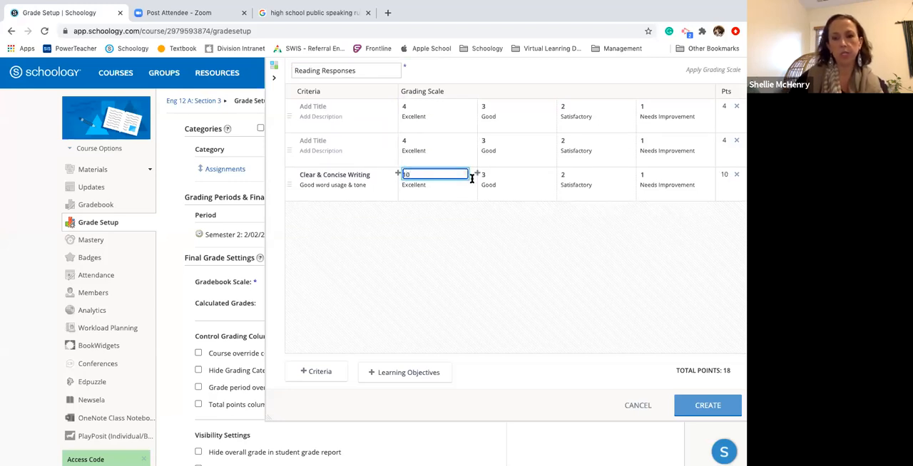
{"action": "left_click", "coordinate": [504, 174]}
{"action": "key", "text": "BackSpace"}
{"action": "type", "text": "5"}
{"action": "left_click", "coordinate": [571, 176]}
{"action": "key", "text": "BackSpace"}
{"action": "type", "text": "2"}
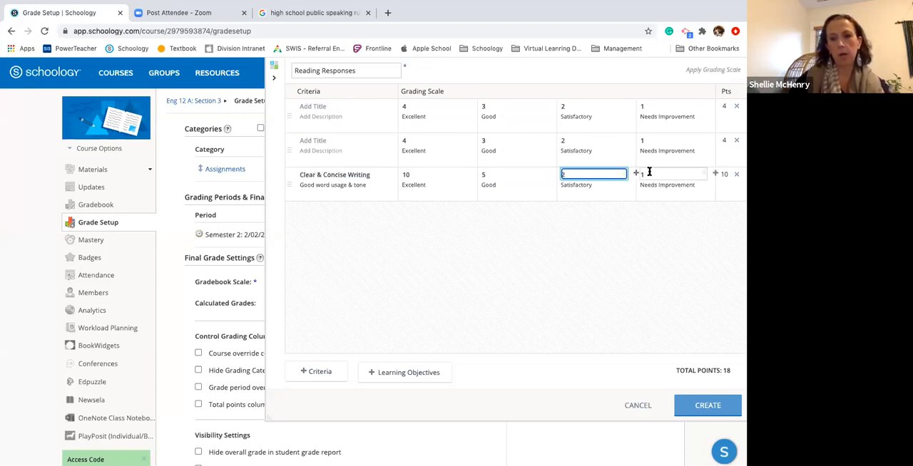
Set the first untitled criterion's points to 20 for Excellent, 15 for Good, 10 for Satisfactory and 5 for Needs Improvement
{"action": "left_click", "coordinate": [415, 106]}
{"action": "key", "text": "BackSpace"}
{"action": "type", "text": "20"}
{"action": "left_click", "coordinate": [482, 109]}
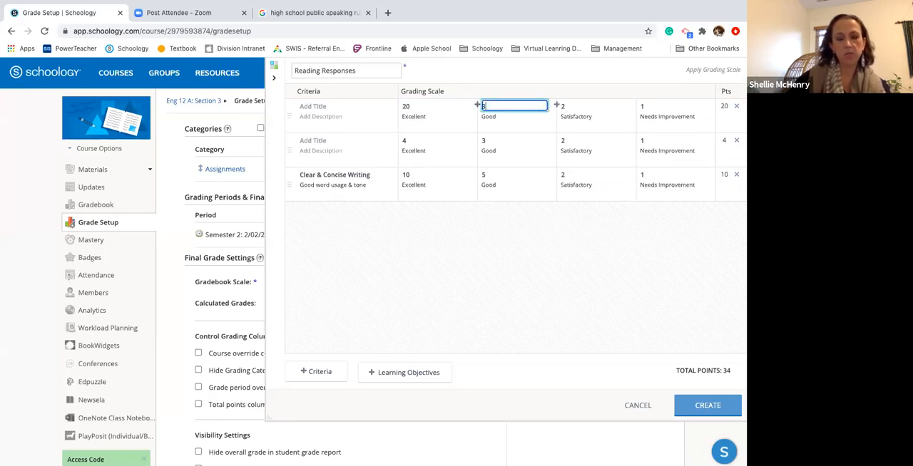
{"action": "key", "text": "BackSpace"}
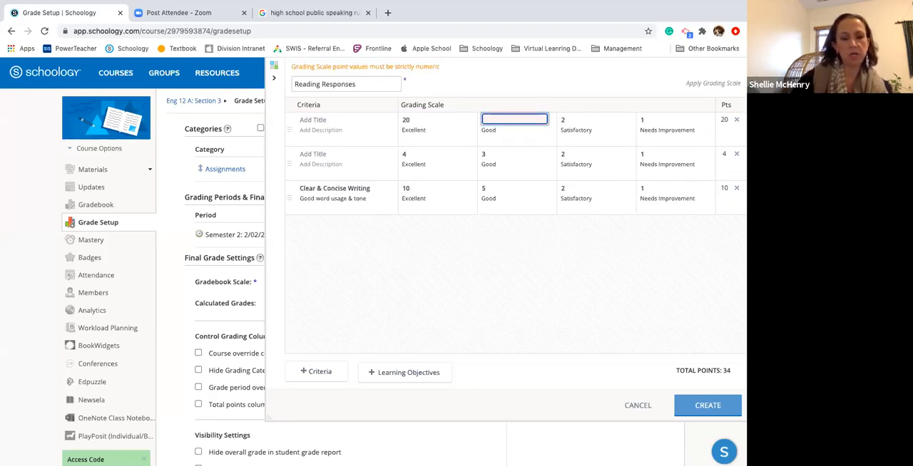
{"action": "type", "text": "15"}
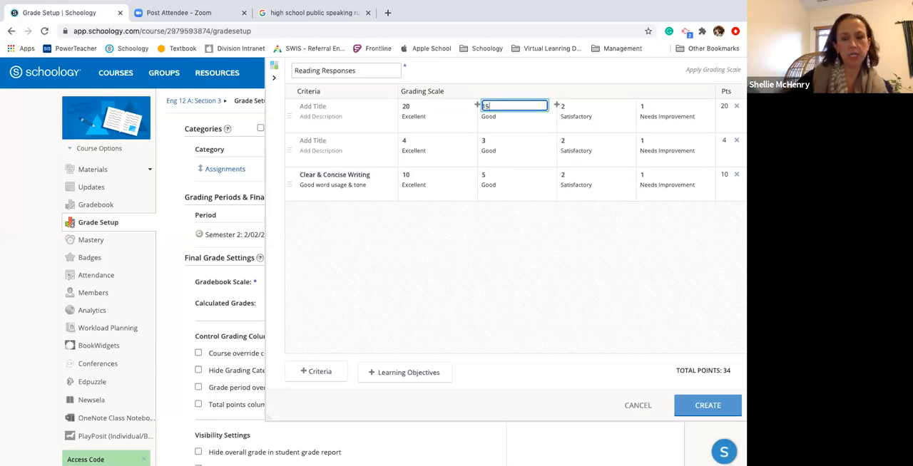
{"action": "left_click", "coordinate": [578, 107]}
{"action": "key", "text": "BackSpace"}
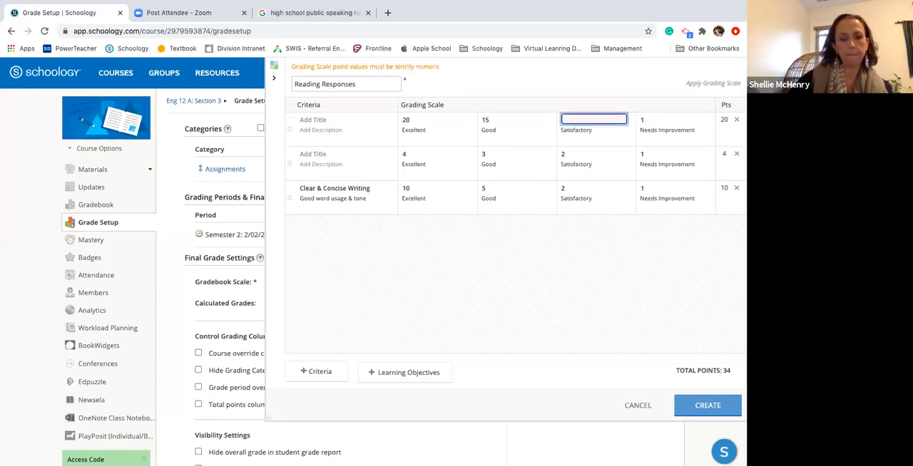
{"action": "type", "text": "10"}
{"action": "left_click", "coordinate": [649, 107]}
{"action": "key", "text": "BackSpace"}
{"action": "type", "text": "5"}
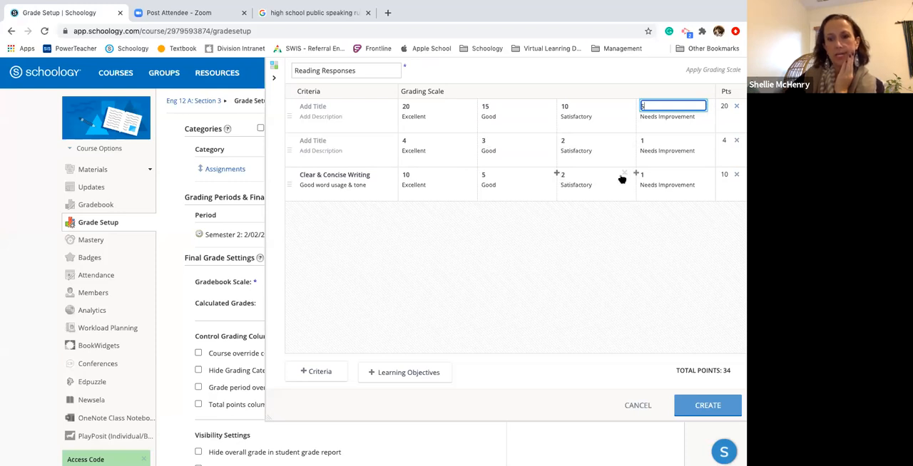
Remove the Satisfactory and Needs Improvement levels from the Clear & Concise Writing criterion
{"action": "left_click", "coordinate": [625, 174]}
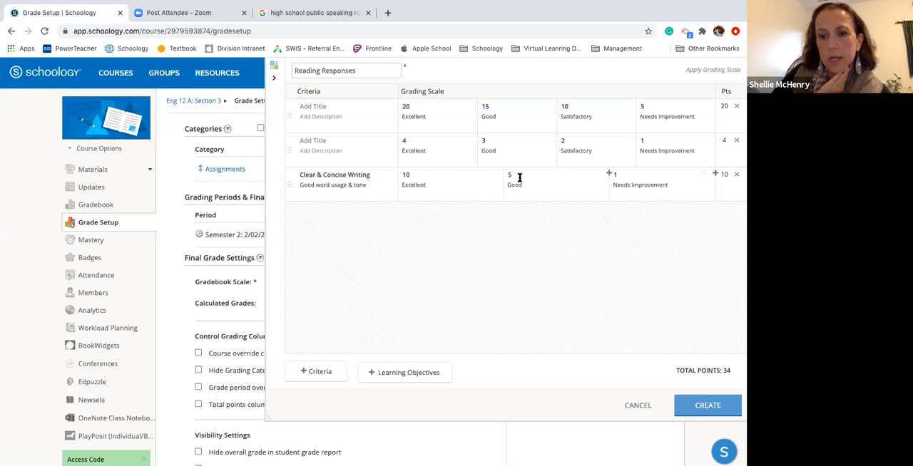
{"action": "left_click", "coordinate": [704, 175]}
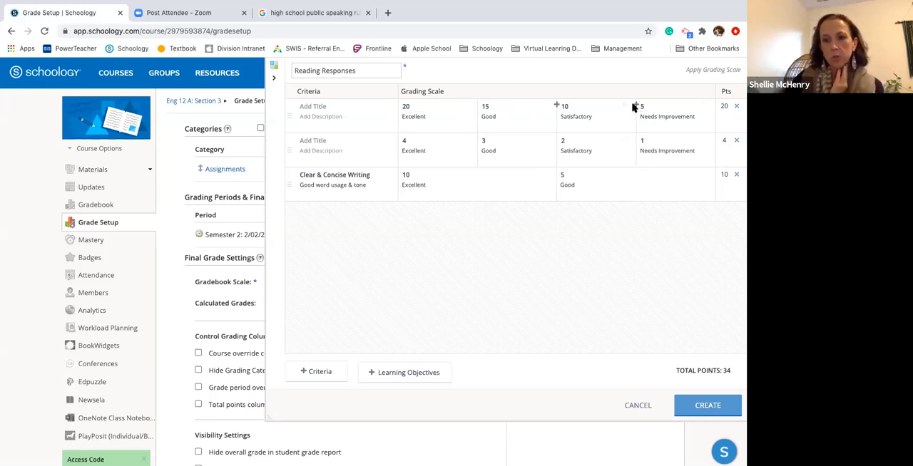
{"action": "left_click", "coordinate": [636, 105]}
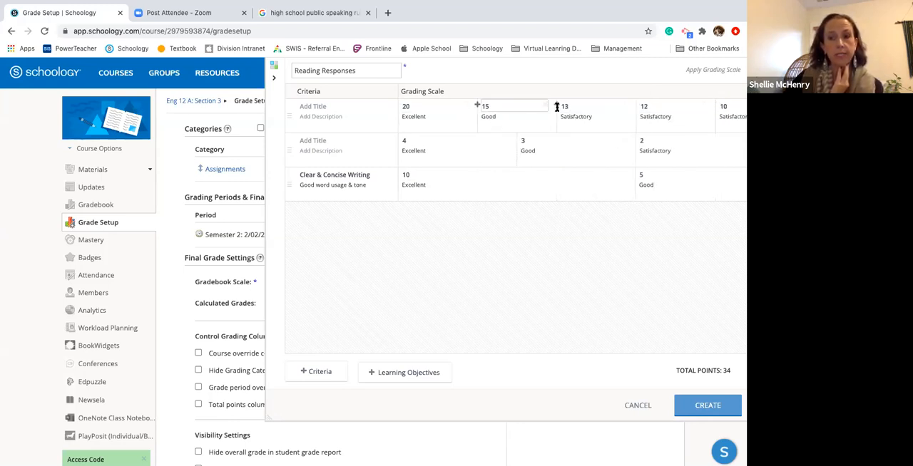
{"action": "left_click", "coordinate": [625, 106]}
{"action": "left_click", "coordinate": [625, 107]}
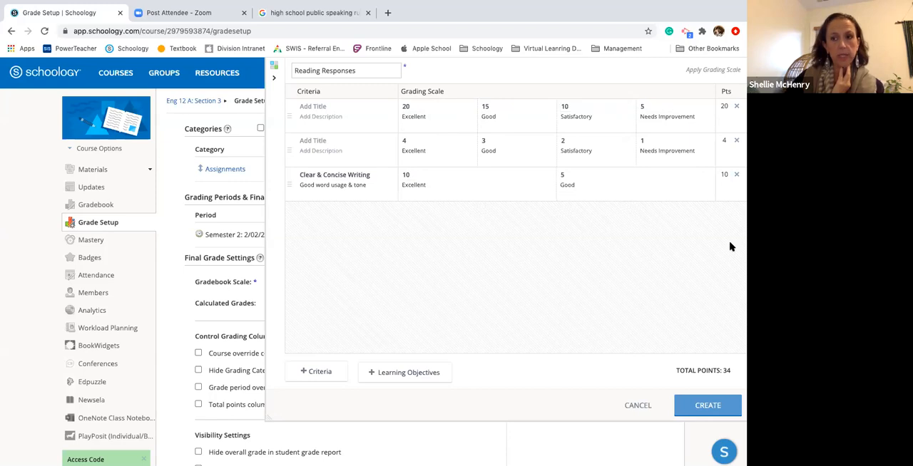
{"action": "double_click", "coordinate": [721, 371]}
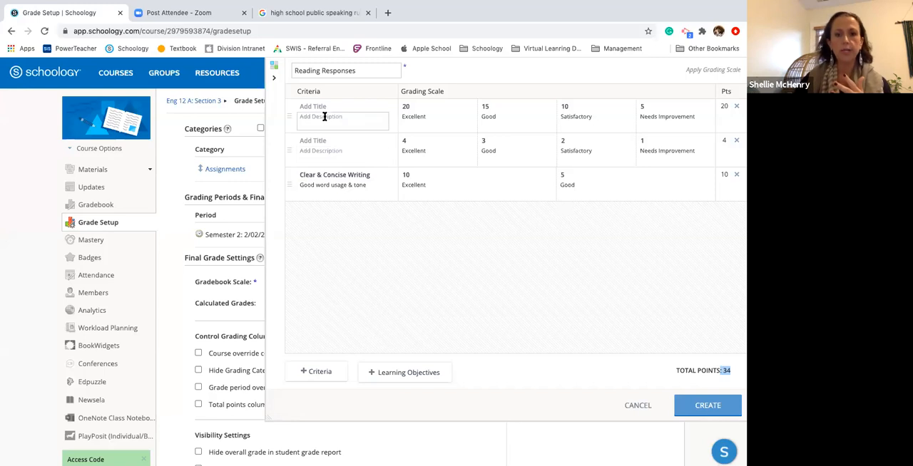
Add learning objective LA.R.5.4.a from Virginia's Standards of Learning, English (2017), Grade Five, to the rubric
{"action": "left_click", "coordinate": [396, 374]}
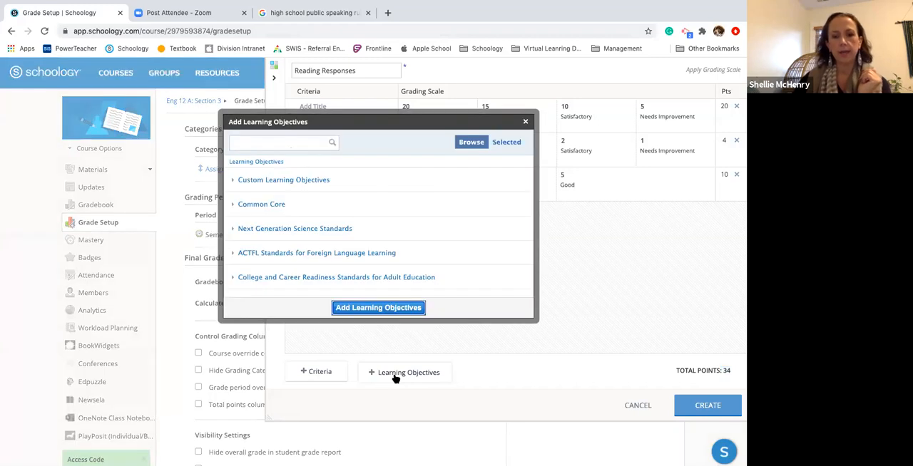
{"action": "scroll", "coordinate": [295, 246], "scroll_direction": "down", "scroll_amount": 2}
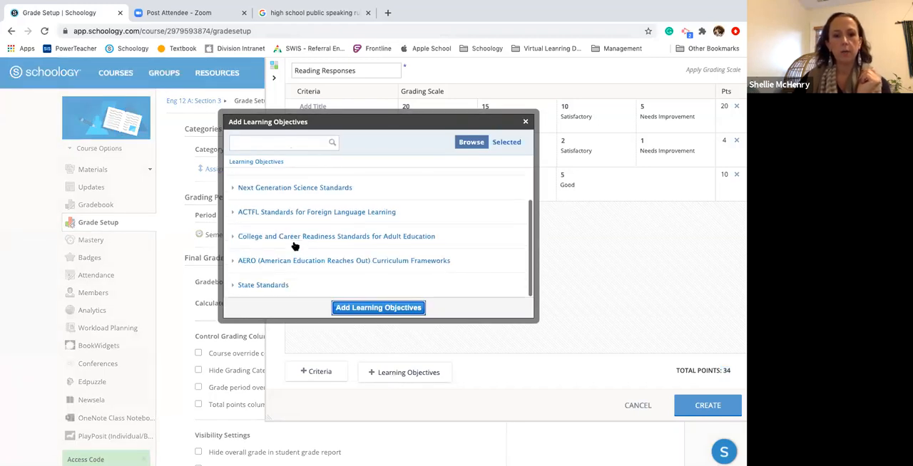
{"action": "left_click", "coordinate": [269, 285]}
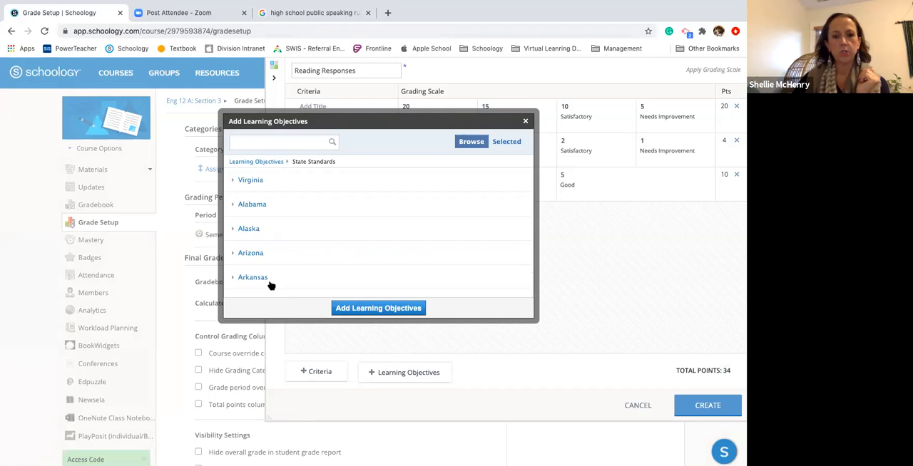
{"action": "left_click", "coordinate": [251, 180]}
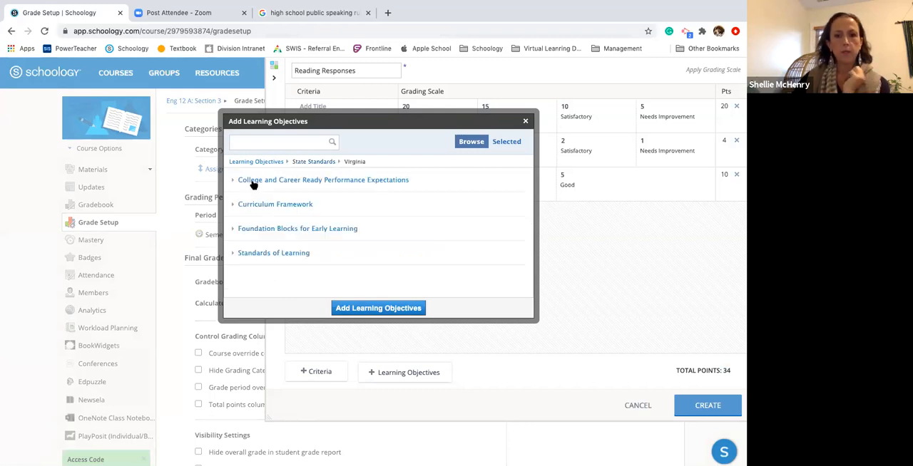
{"action": "left_click", "coordinate": [268, 254]}
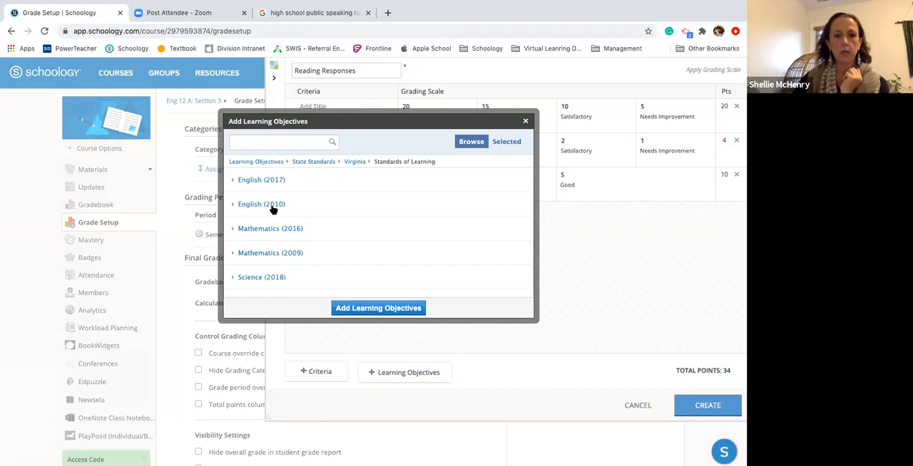
{"action": "left_click", "coordinate": [269, 181]}
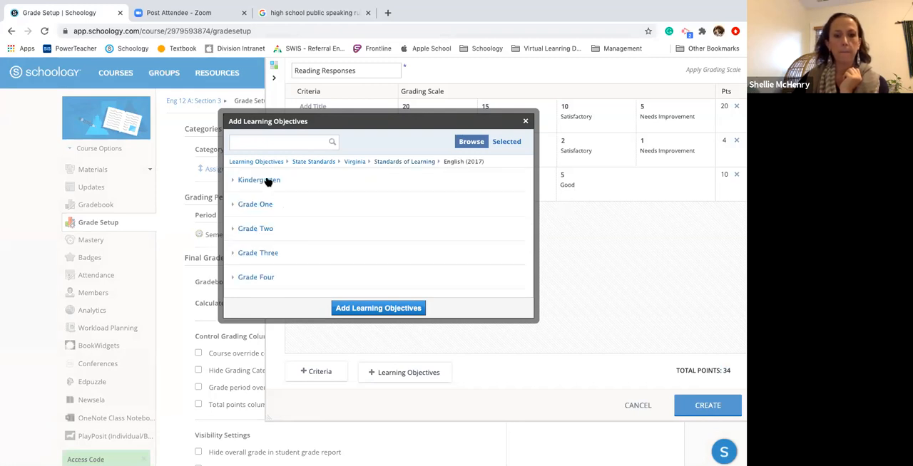
{"action": "scroll", "coordinate": [264, 228], "scroll_direction": "down", "scroll_amount": 3}
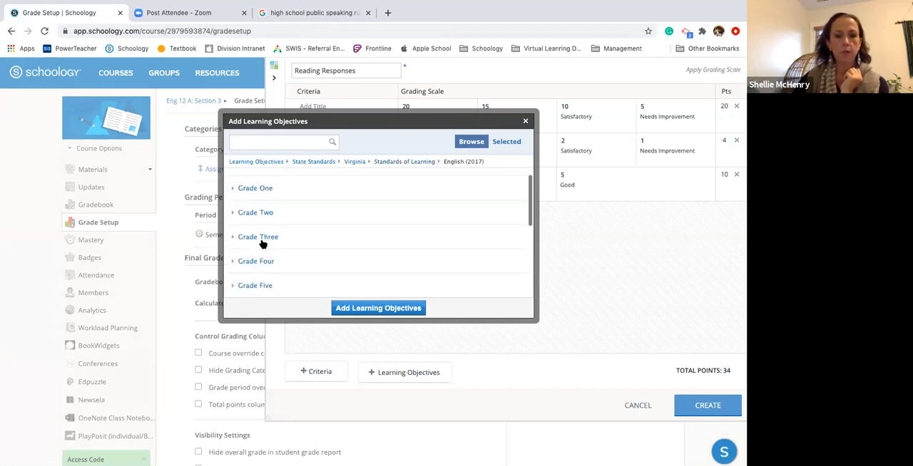
{"action": "left_click", "coordinate": [258, 180]}
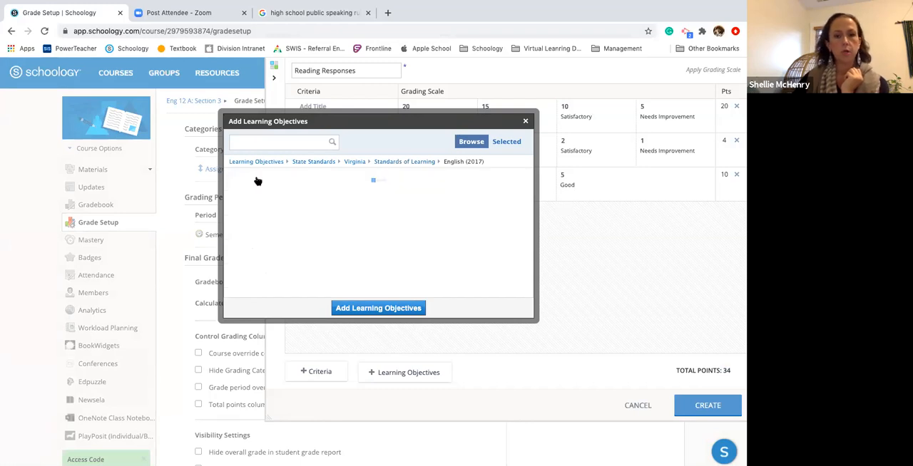
{"action": "left_click", "coordinate": [262, 209]}
{"action": "left_click", "coordinate": [256, 191]}
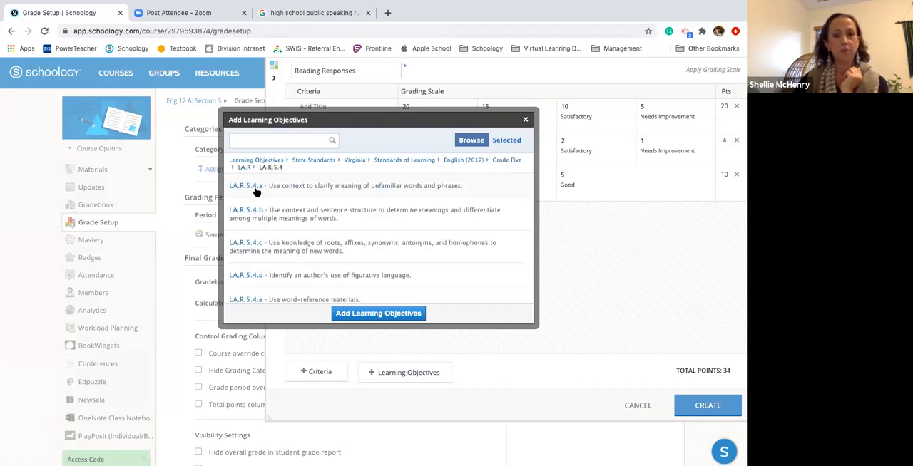
{"action": "left_click", "coordinate": [257, 191]}
{"action": "left_click", "coordinate": [370, 314]}
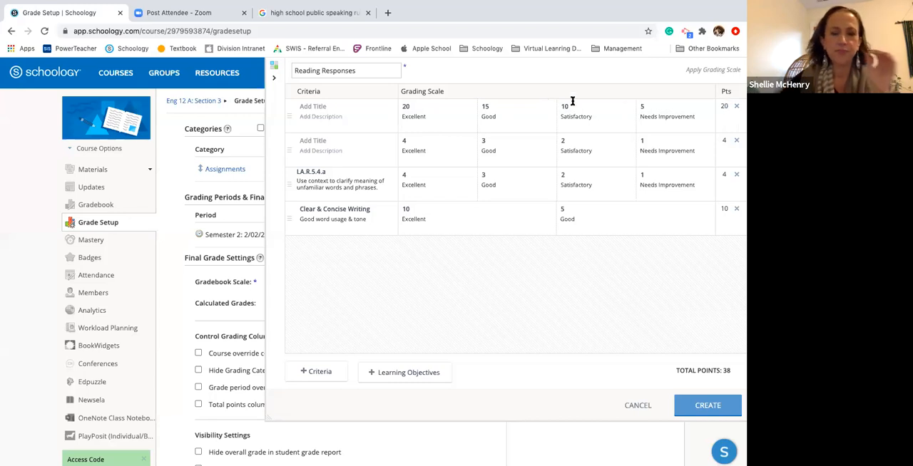
Title the first criterion "MLA Format" and discard the unsaved Reading Responses rubric
{"action": "left_click", "coordinate": [354, 107]}
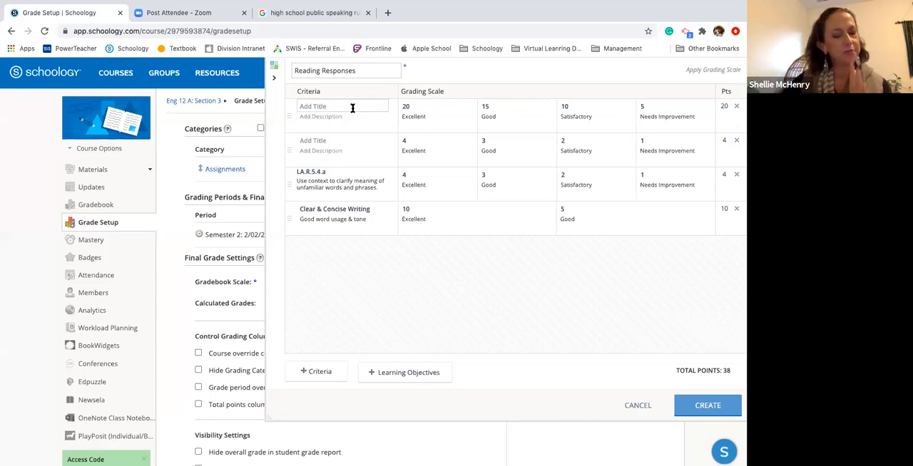
{"action": "left_click", "coordinate": [353, 108]}
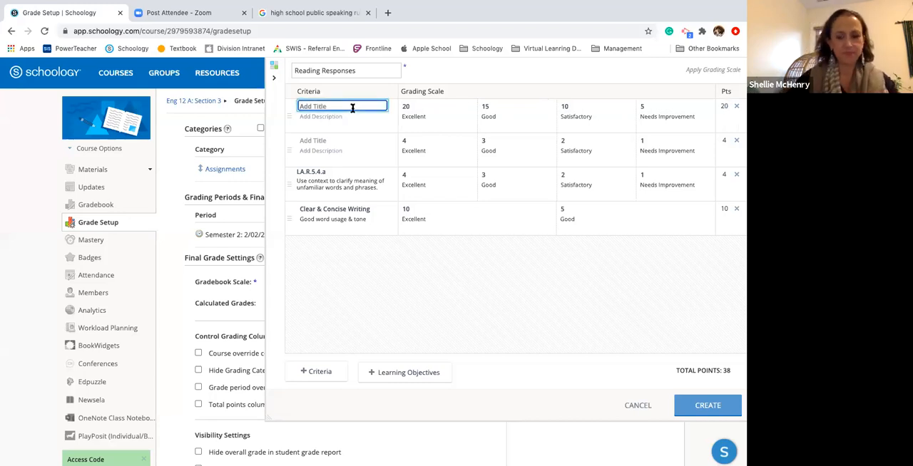
{"action": "type", "text": "MLA Fo"}
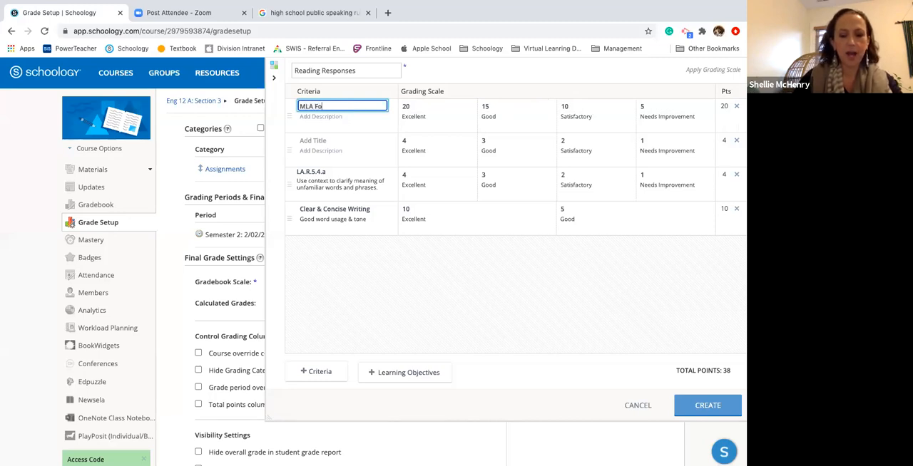
{"action": "type", "text": "rmat"}
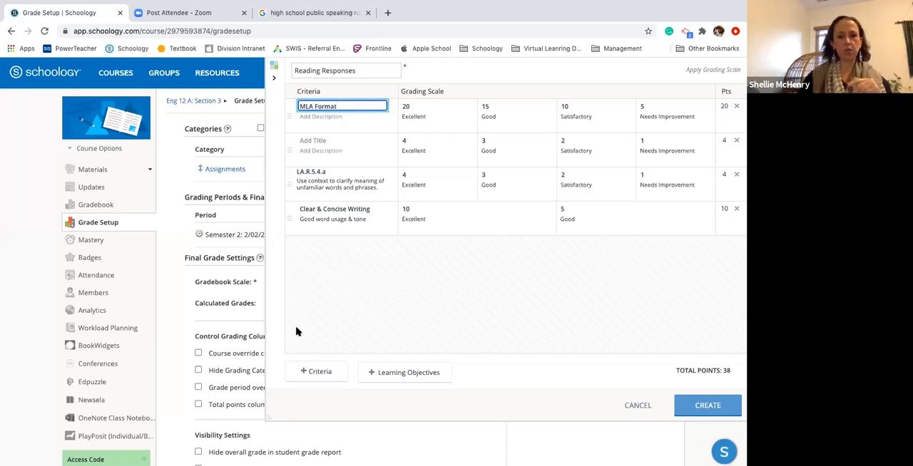
{"action": "left_click", "coordinate": [638, 406]}
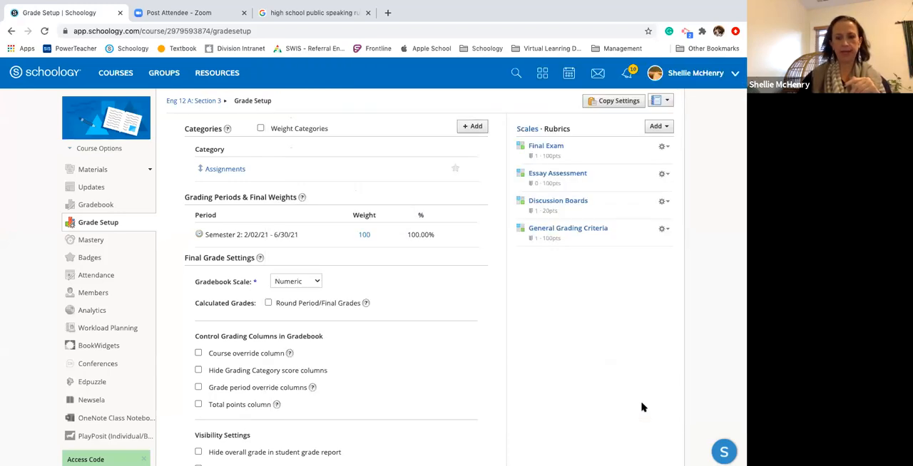
Open the Essay Assessment rubric and add a criterion titled "MLA Format"
{"action": "left_click", "coordinate": [556, 176]}
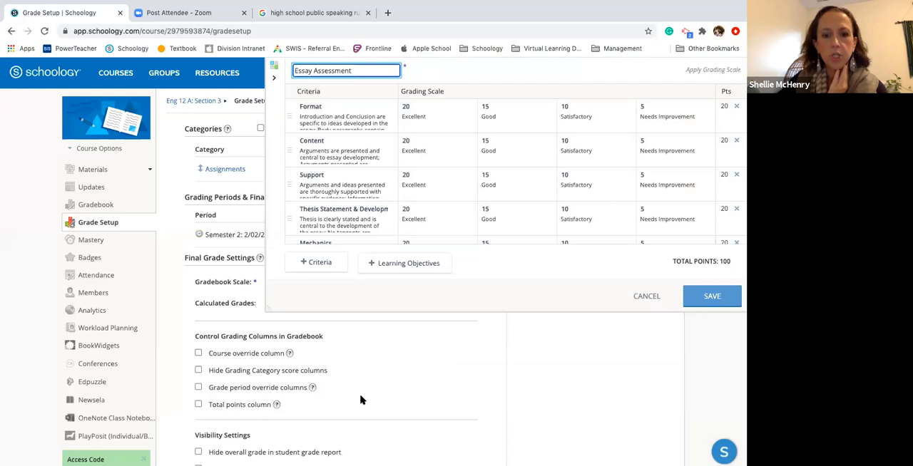
{"action": "left_click_drag", "start_coordinate": [270, 311], "coordinate": [270, 439]}
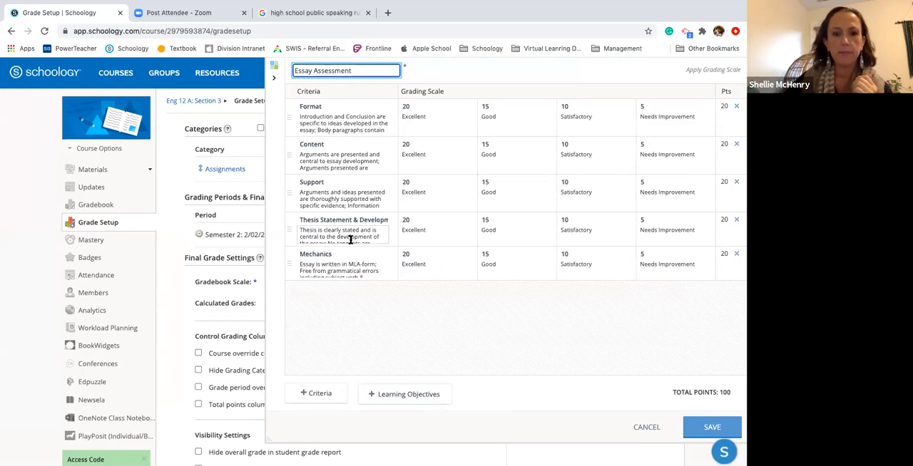
{"action": "scroll", "coordinate": [350, 240], "scroll_direction": "down", "scroll_amount": 2}
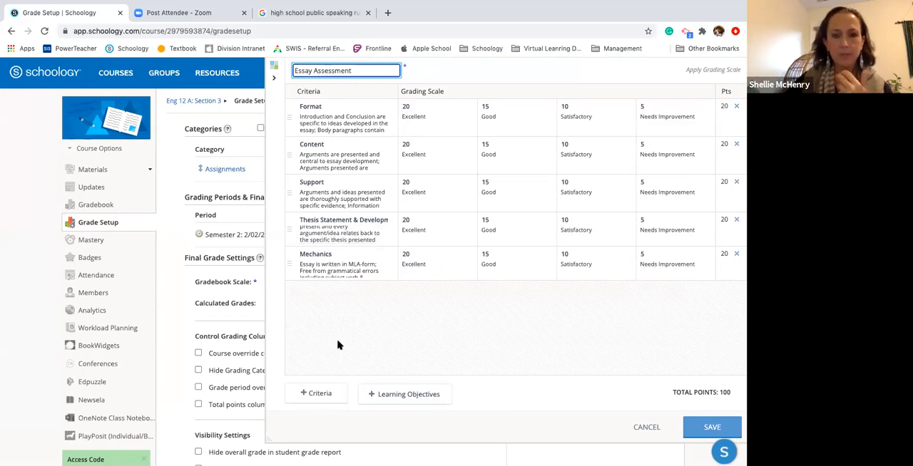
{"action": "left_click", "coordinate": [319, 396]}
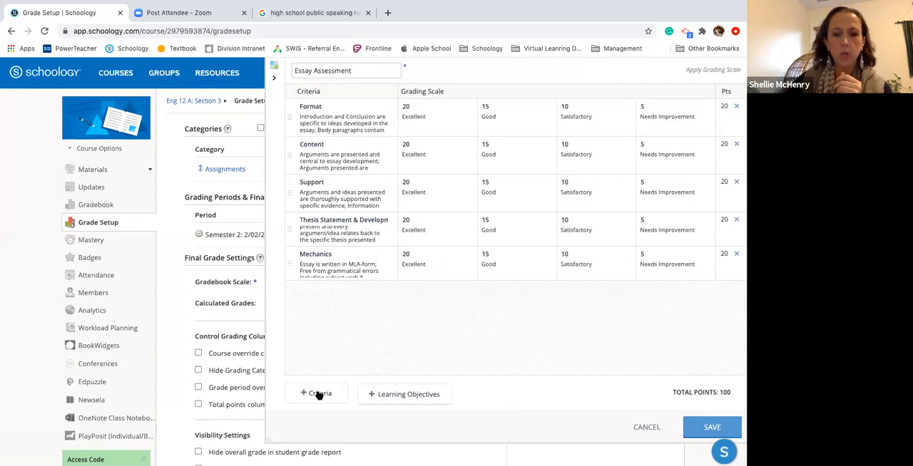
{"action": "left_click", "coordinate": [335, 289]}
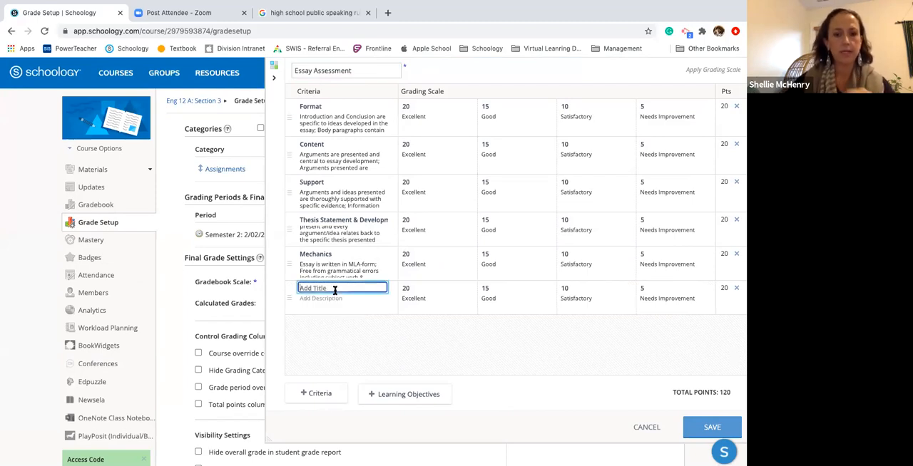
{"action": "type", "text": "MLA Format"}
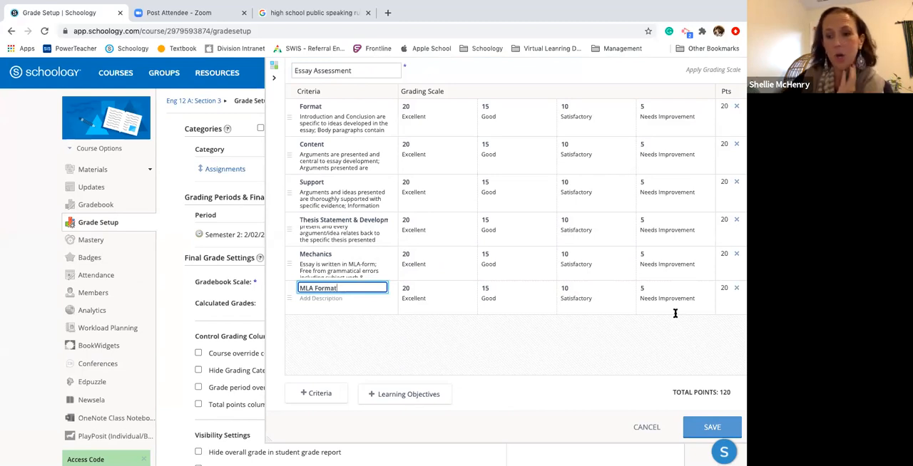
Reduce the MLA Format criterion to two levels by removing its Satisfactory and Needs Improvement levels
{"action": "left_click", "coordinate": [710, 286]}
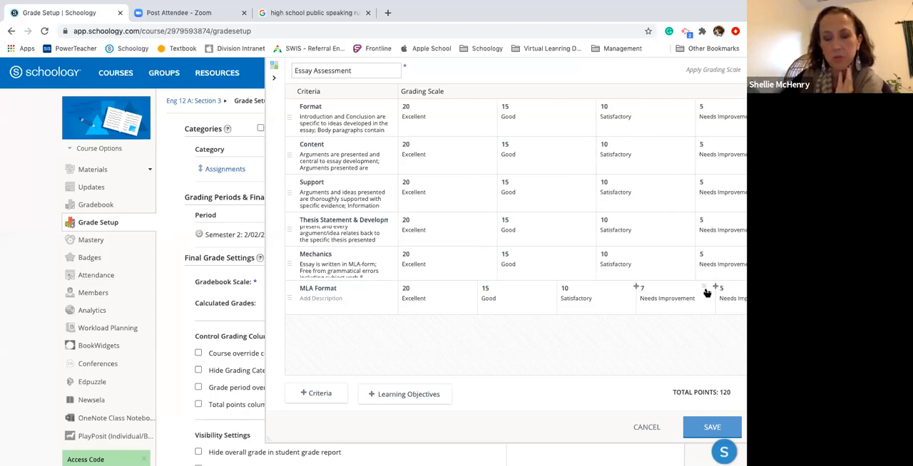
{"action": "left_click", "coordinate": [704, 288]}
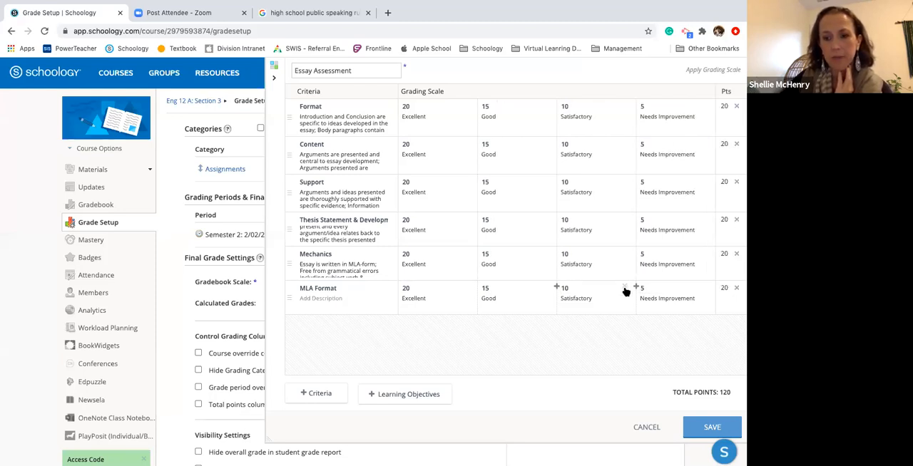
{"action": "left_click", "coordinate": [624, 287]}
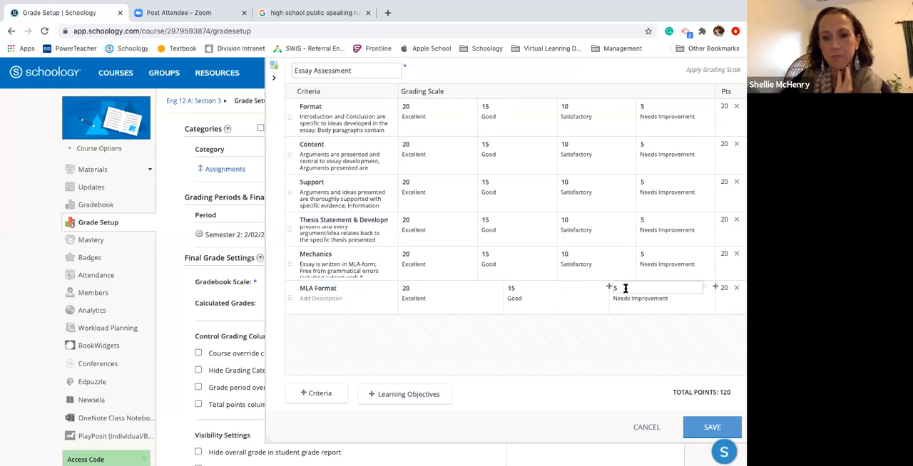
{"action": "left_click", "coordinate": [704, 287]}
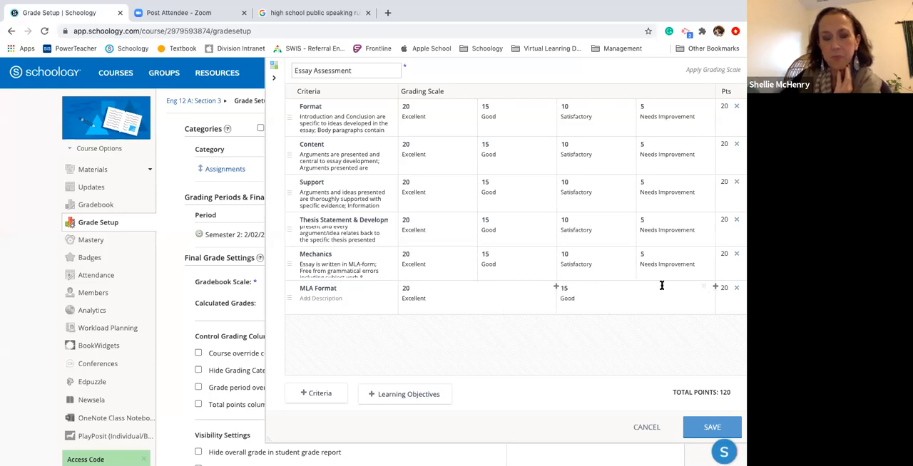
Set the MLA Format criterion's points to -10 for the Excellent level and -5 for the Good level
{"action": "left_click", "coordinate": [410, 286]}
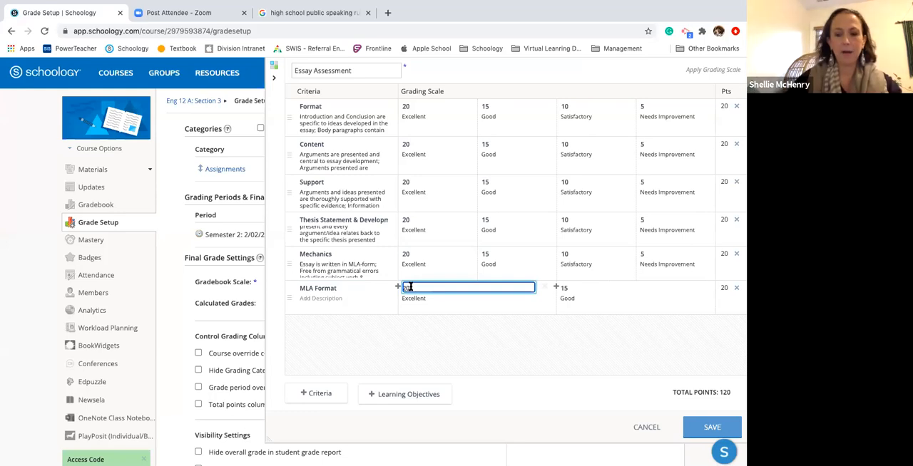
{"action": "type", "text": "-"}
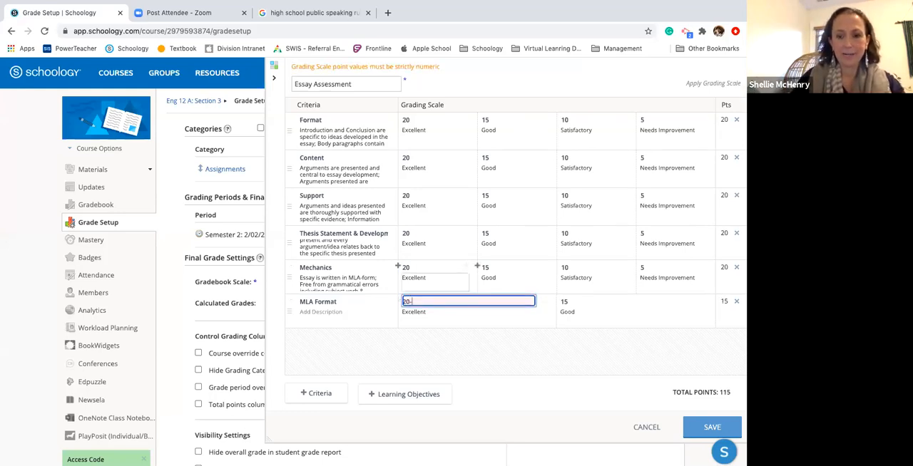
{"action": "key", "text": "BackSpace"}
{"action": "key", "text": "BackSpace"}
{"action": "key", "text": "BackSpace"}
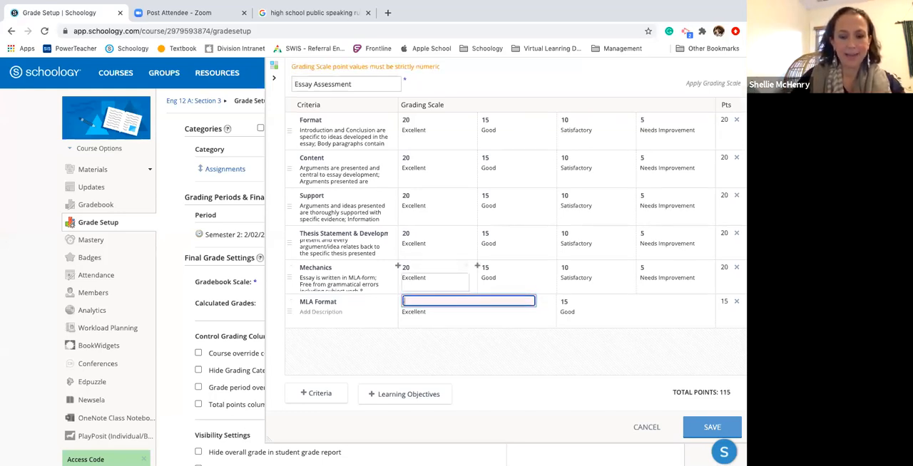
{"action": "type", "text": "10"}
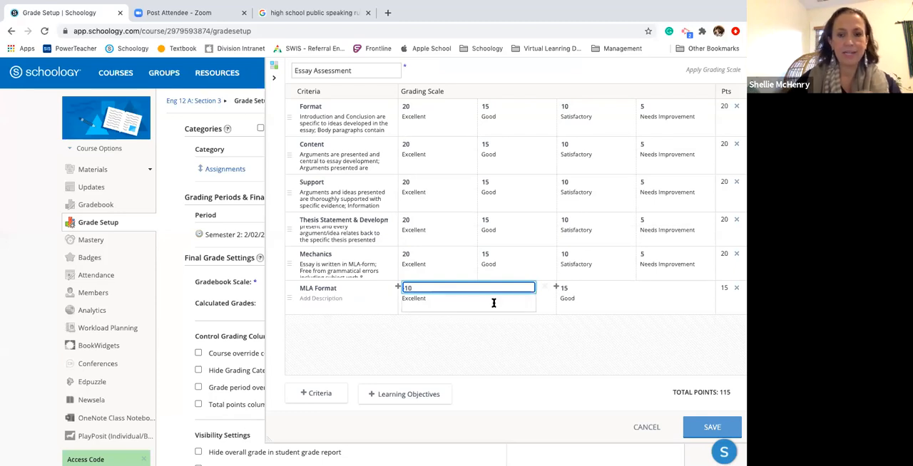
{"action": "left_click", "coordinate": [568, 288]}
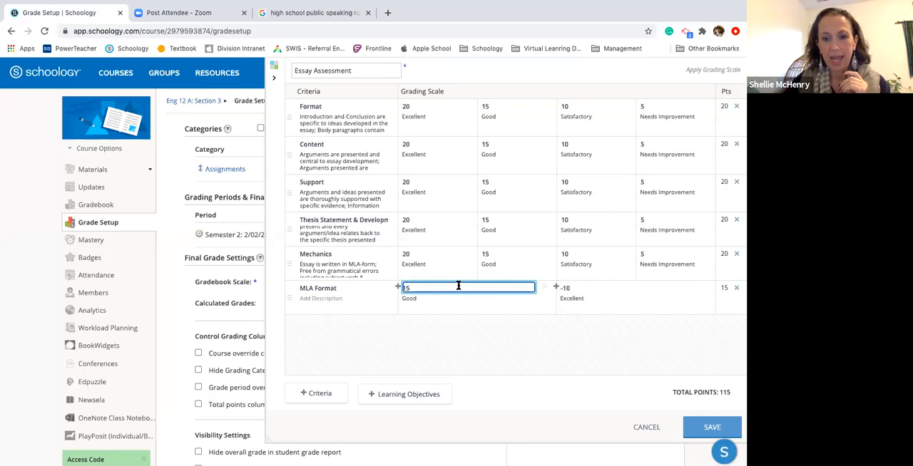
{"action": "key", "text": "BackSpace"}
{"action": "key", "text": "BackSpace"}
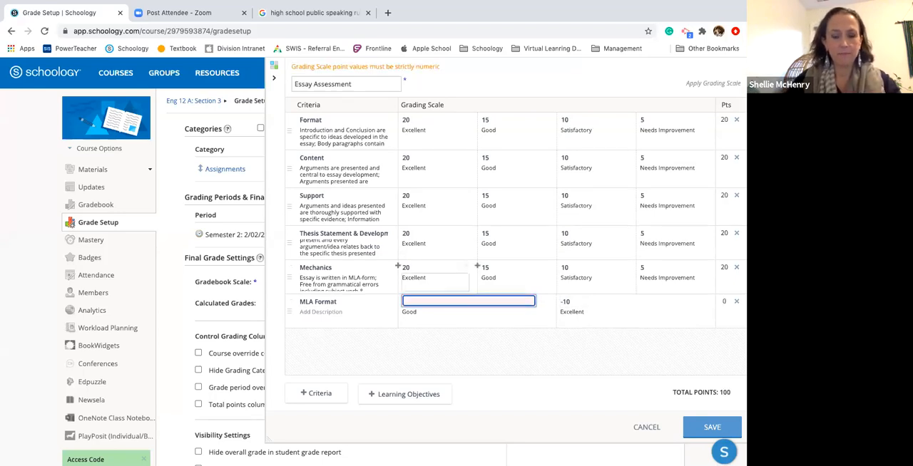
{"action": "type", "text": "-5"}
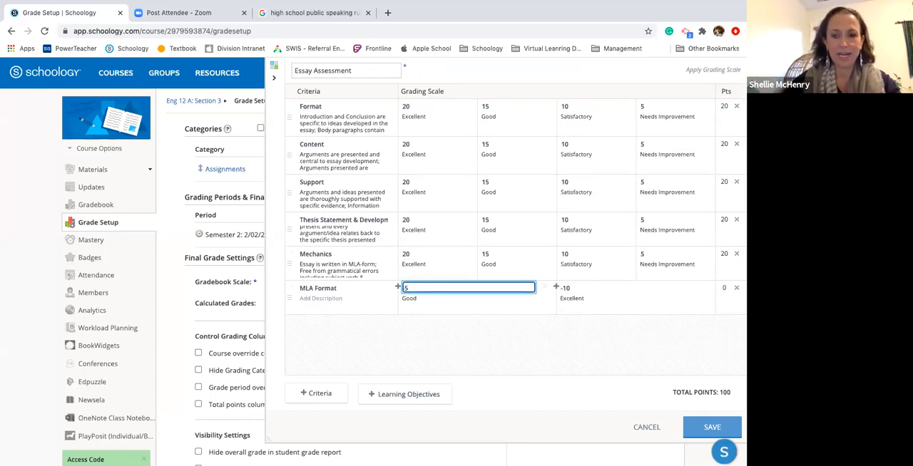
{"action": "left_click", "coordinate": [538, 345]}
Clear the Good and Excellent descriptions from the MLA Format levels and save the rubric
{"action": "left_click", "coordinate": [450, 299]}
{"action": "left_click_drag", "start_coordinate": [433, 295], "coordinate": [398, 301]}
{"action": "key", "text": "BackSpace"}
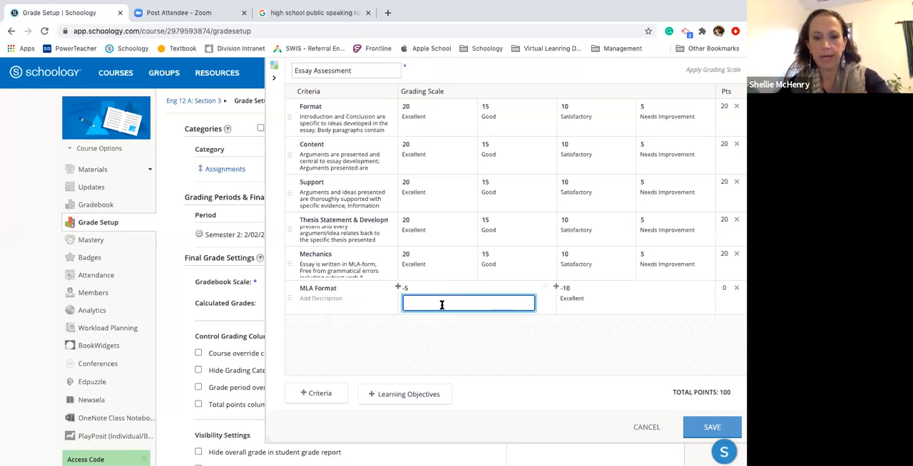
{"action": "left_click", "coordinate": [584, 299]}
{"action": "left_click_drag", "start_coordinate": [583, 300], "coordinate": [560, 300]}
{"action": "key", "text": "BackSpace"}
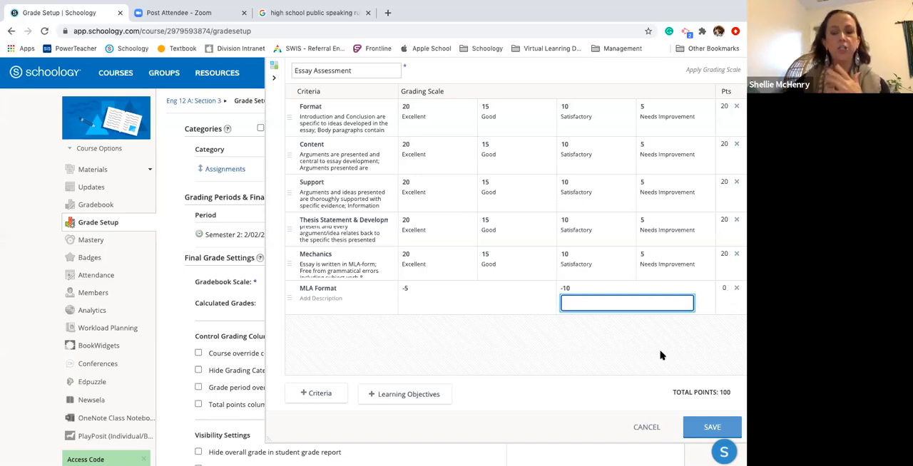
{"action": "left_click", "coordinate": [708, 428]}
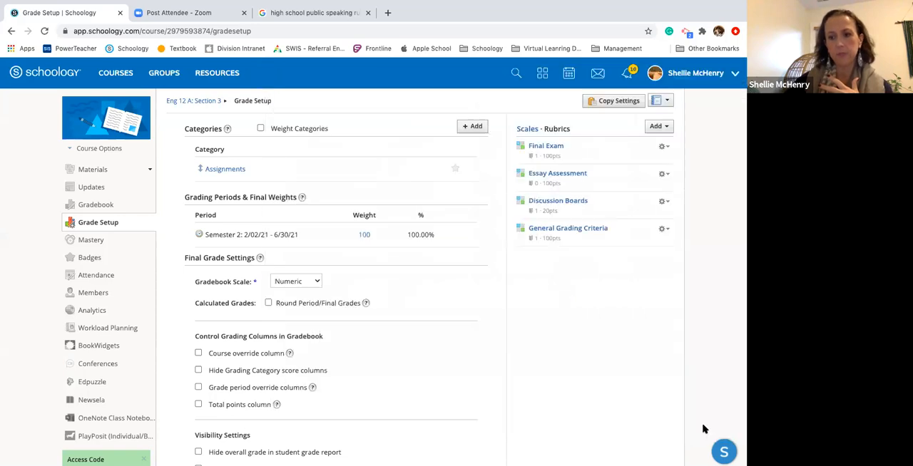
Add two more criteria to the Essay Assessment rubric and remove the -10 level from the first new one
{"action": "left_click", "coordinate": [550, 175]}
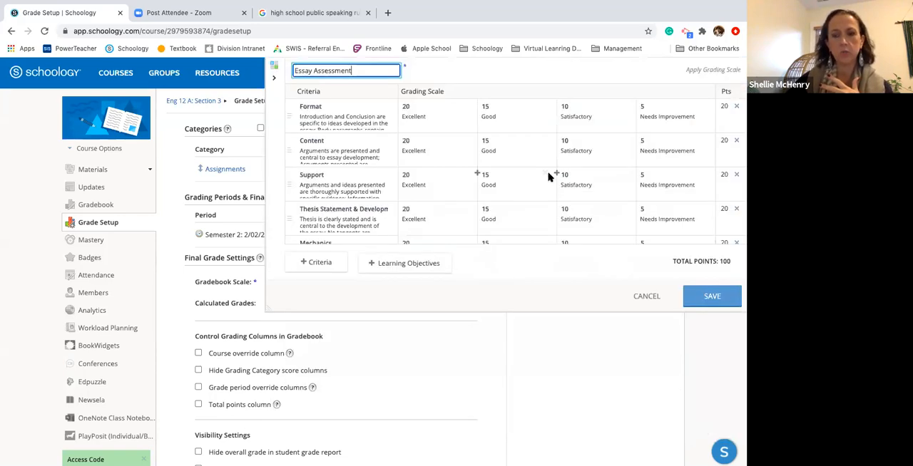
{"action": "scroll", "coordinate": [551, 179], "scroll_direction": "down", "scroll_amount": 2}
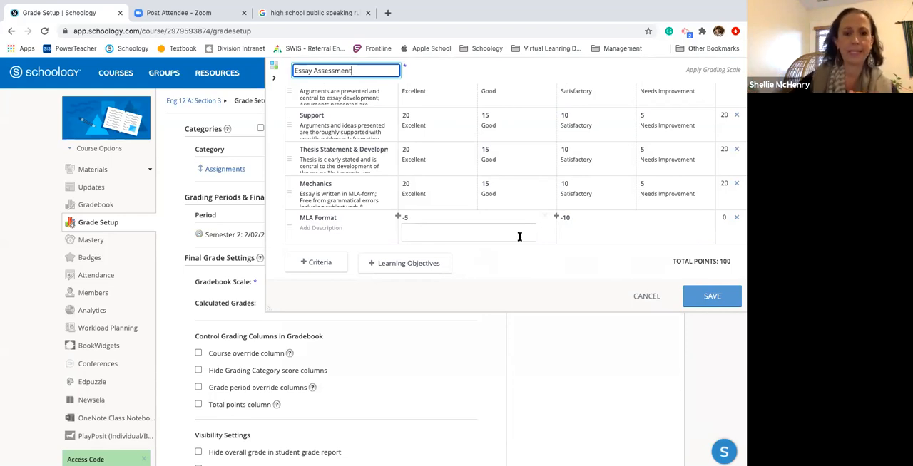
{"action": "left_click", "coordinate": [314, 270]}
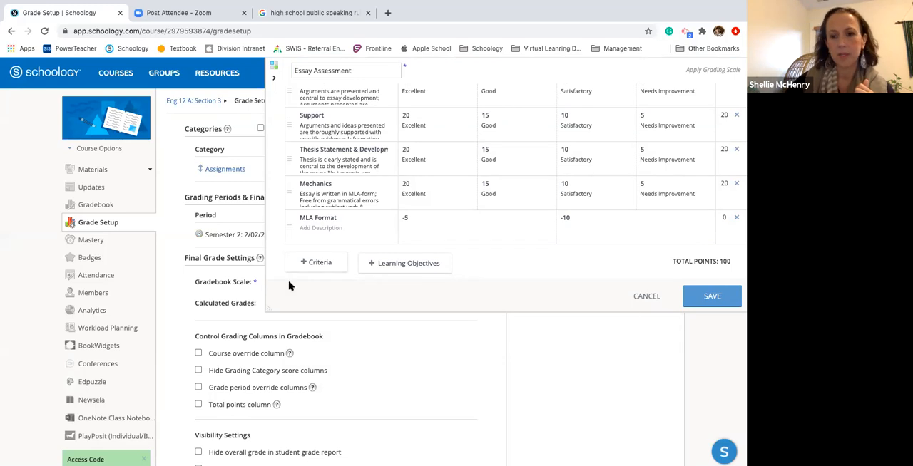
{"action": "scroll", "coordinate": [473, 203], "scroll_direction": "down", "scroll_amount": 2}
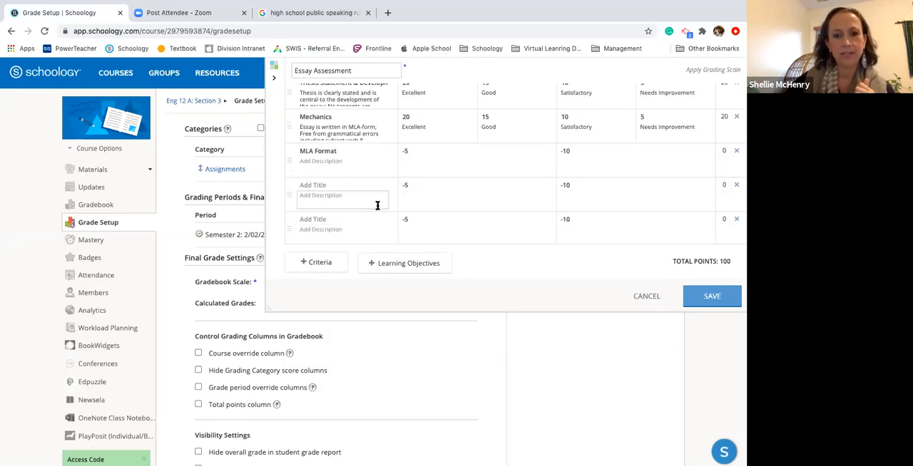
{"action": "left_click", "coordinate": [704, 184]}
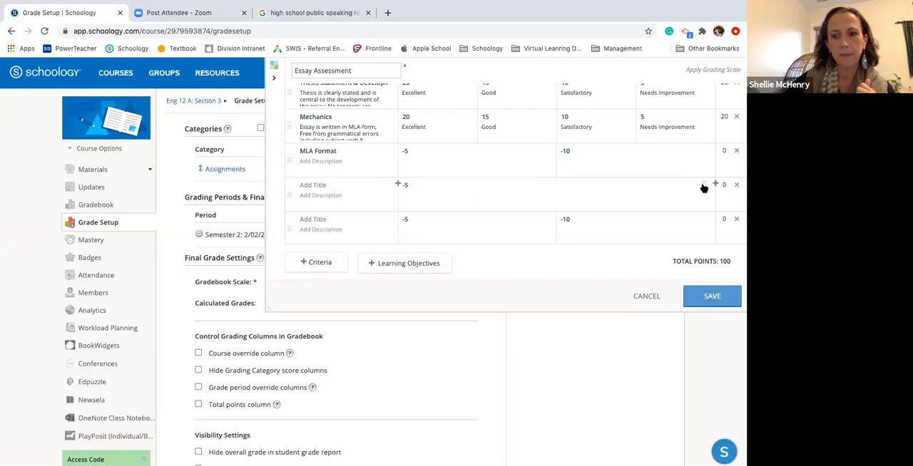
Title the last new criterion "Exceptional Work"
{"action": "left_click", "coordinate": [325, 220]}
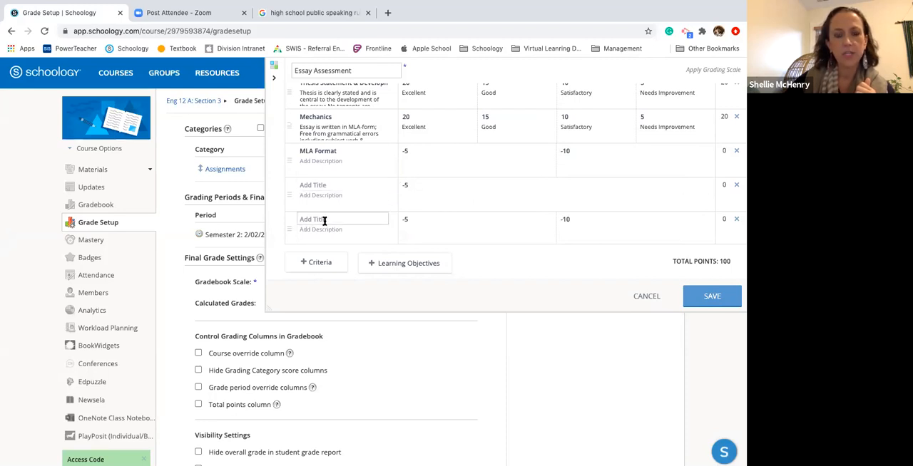
{"action": "type", "text": "Exceptional Work"}
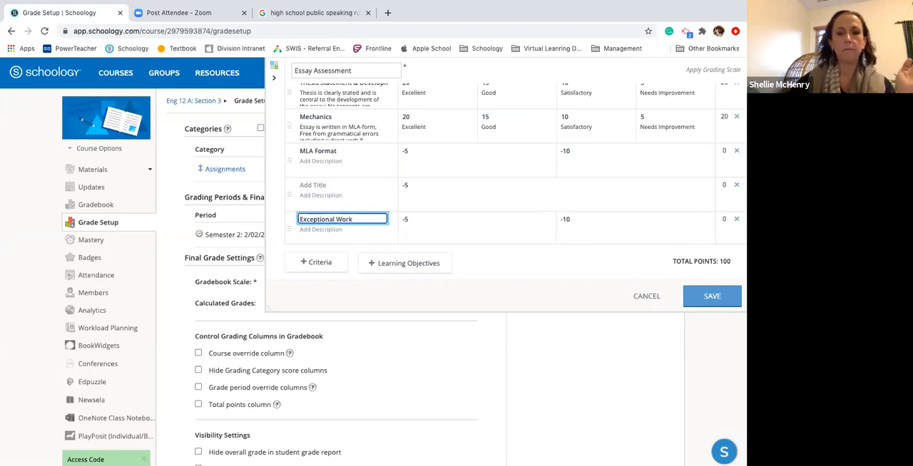
Give the Exceptional Work criterion a single level worth 0 points, removing its second level
{"action": "left_click_drag", "start_coordinate": [414, 219], "coordinate": [398, 222]}
{"action": "key", "text": "BackSpace"}
{"action": "left_click_drag", "start_coordinate": [574, 232], "coordinate": [554, 233]}
{"action": "key", "text": "BackSpace"}
{"action": "left_click", "coordinate": [540, 235]}
{"action": "left_click", "coordinate": [500, 230]}
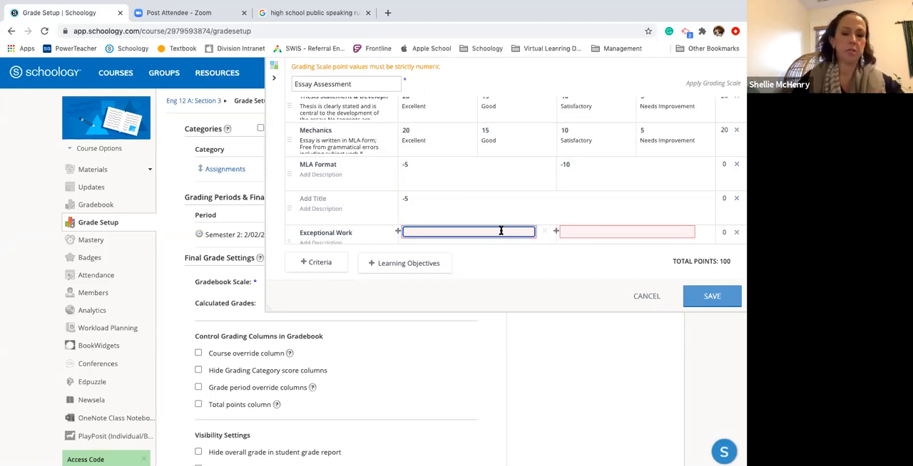
{"action": "type", "text": "5"}
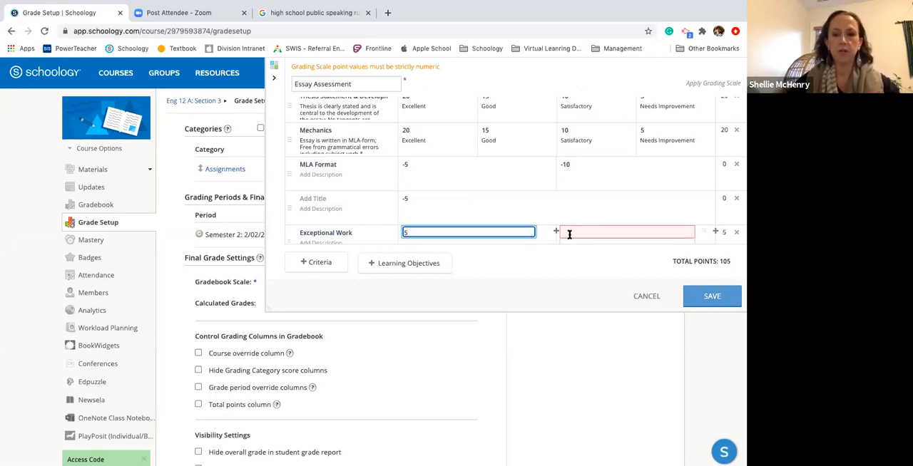
{"action": "key", "text": "BackSpace"}
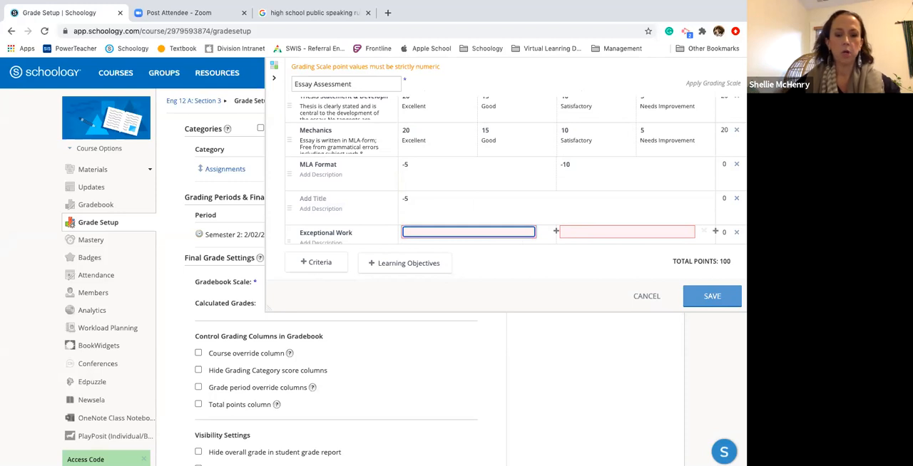
{"action": "type", "text": "0"}
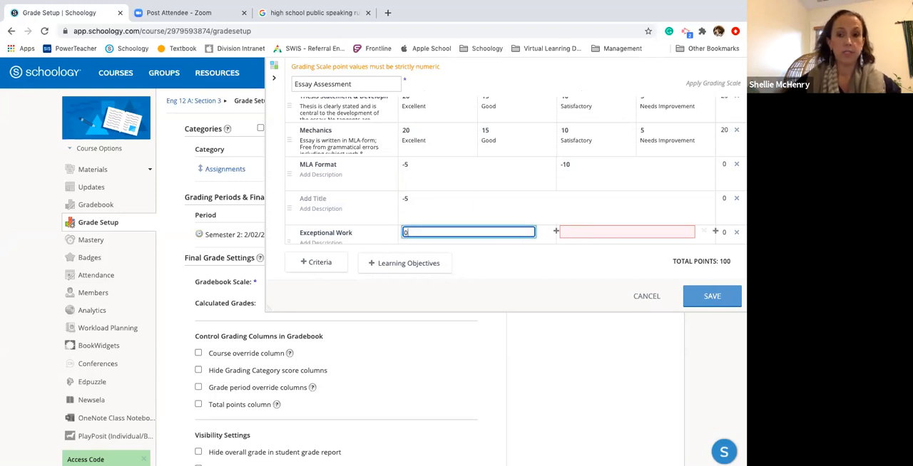
{"action": "left_click", "coordinate": [708, 233]}
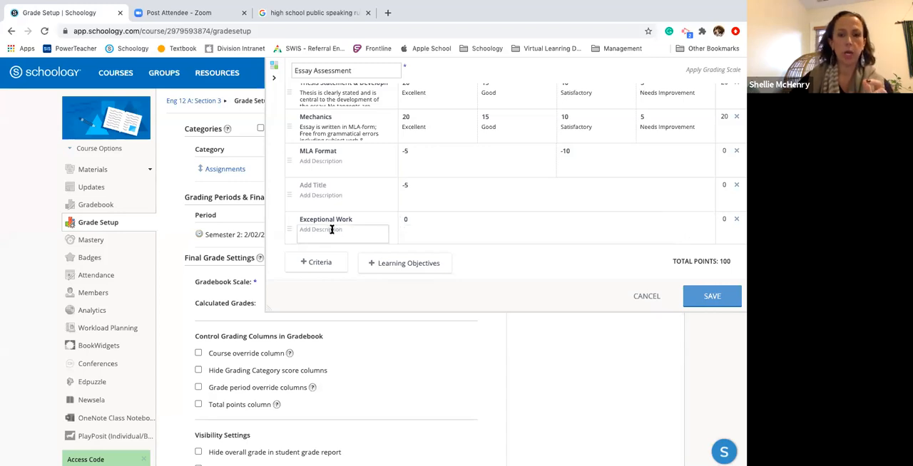
{"action": "left_click", "coordinate": [410, 231]}
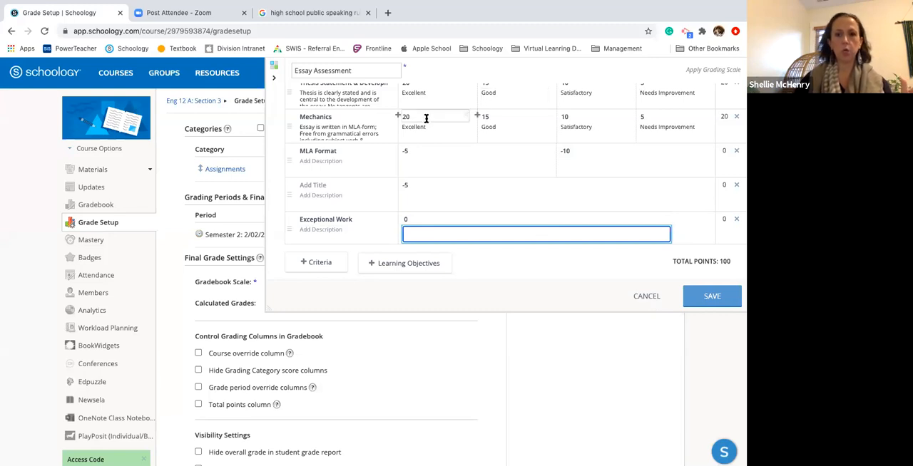
{"action": "scroll", "coordinate": [426, 118], "scroll_direction": "up", "scroll_amount": 3}
{"action": "scroll", "coordinate": [341, 107], "scroll_direction": "down", "scroll_amount": 5}
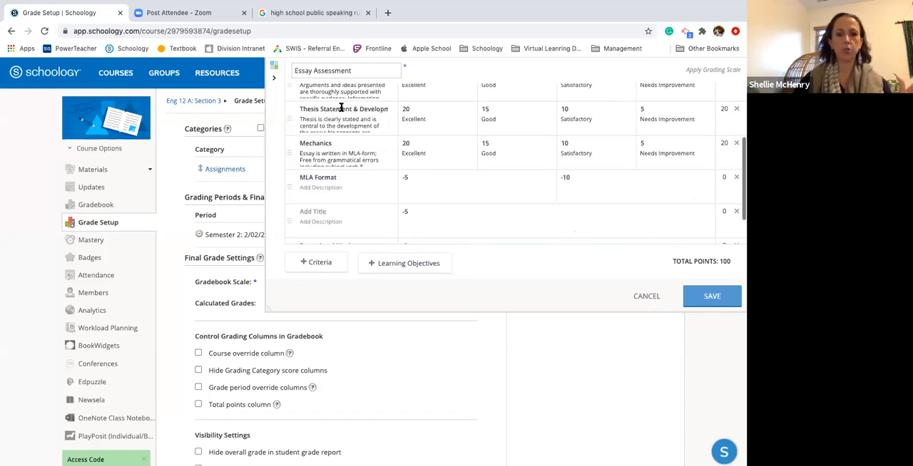
{"action": "scroll", "coordinate": [340, 108], "scroll_direction": "up", "scroll_amount": 5}
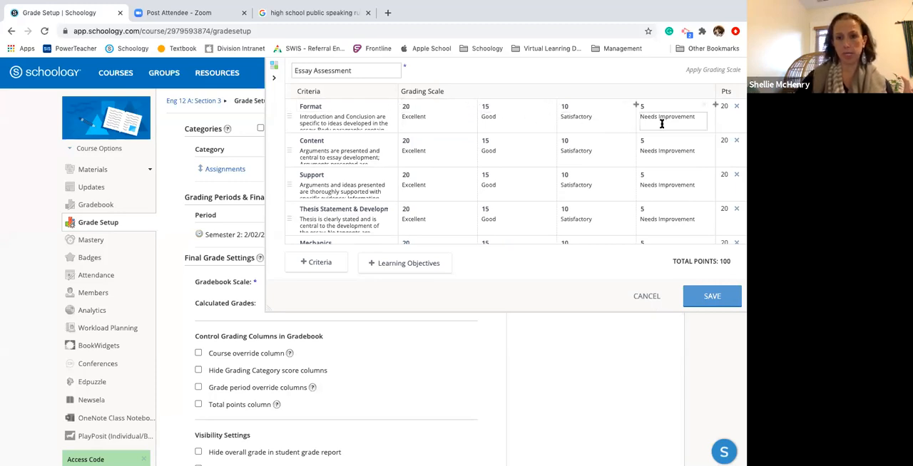
Review all criteria and point levels in the Essay Assessment rubric and close it without saving the edits
{"action": "scroll", "coordinate": [450, 177], "scroll_direction": "down", "scroll_amount": 3}
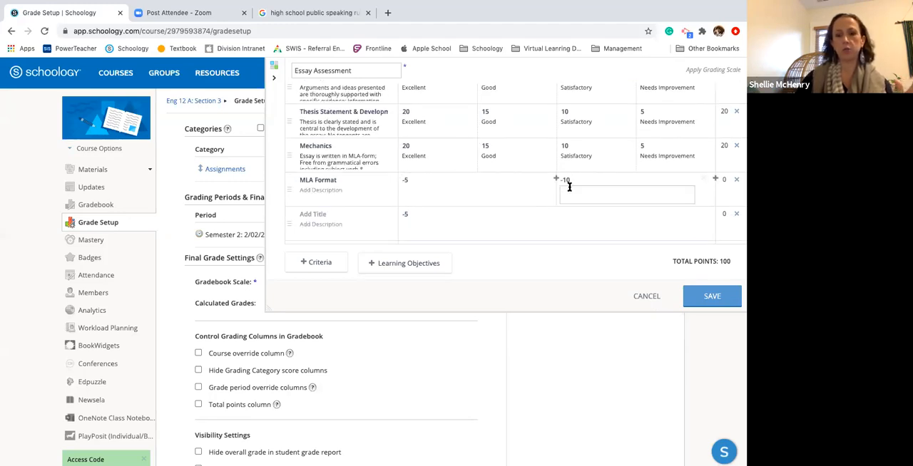
{"action": "scroll", "coordinate": [569, 187], "scroll_direction": "up", "scroll_amount": 3}
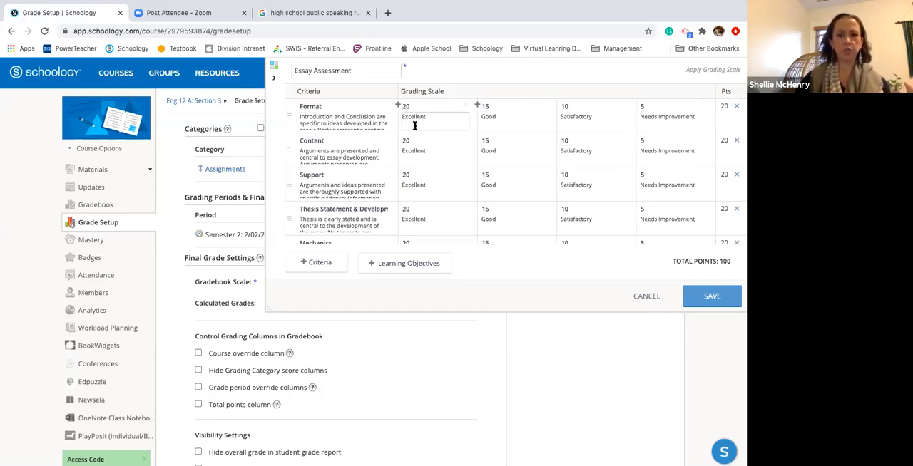
{"action": "scroll", "coordinate": [446, 206], "scroll_direction": "down", "scroll_amount": 3}
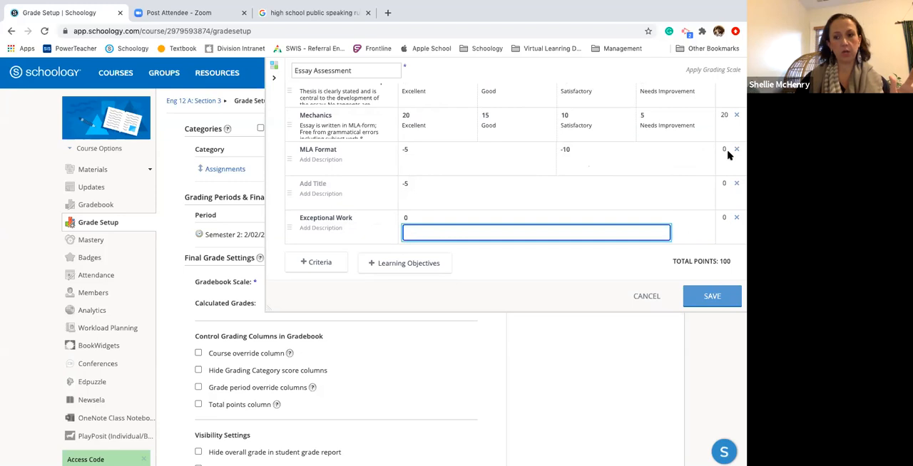
{"action": "left_click", "coordinate": [641, 295]}
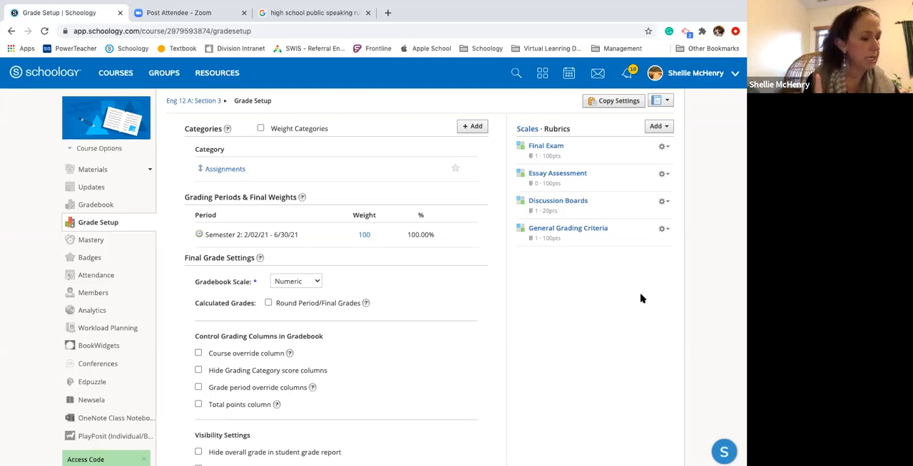
Compare the actions available for the Final Exam rubric with those for the Essay Assessment rubric
{"action": "left_click", "coordinate": [665, 147]}
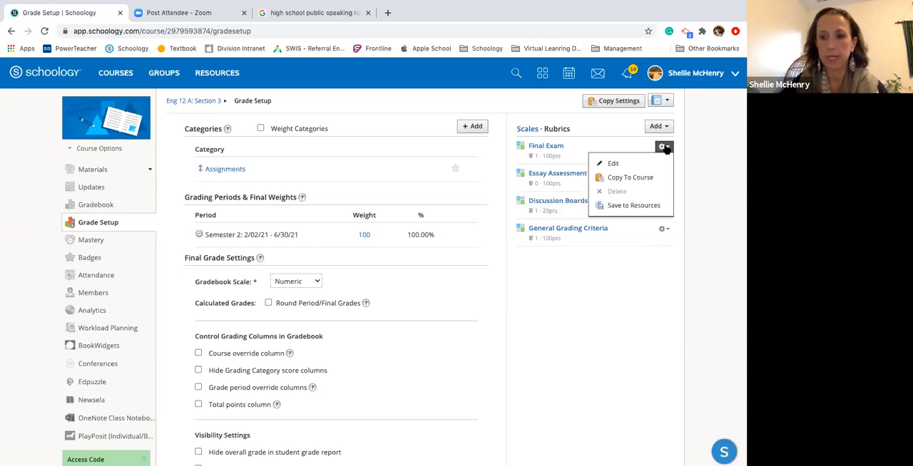
{"action": "left_click", "coordinate": [594, 297]}
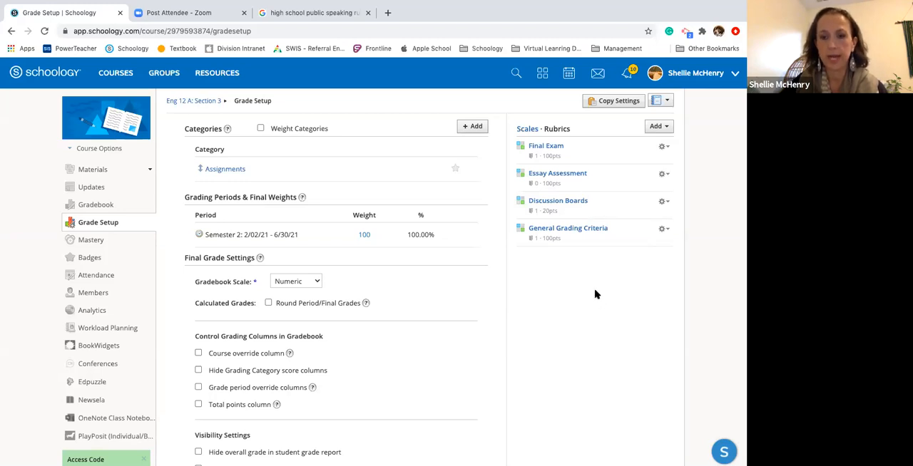
{"action": "left_click", "coordinate": [663, 174]}
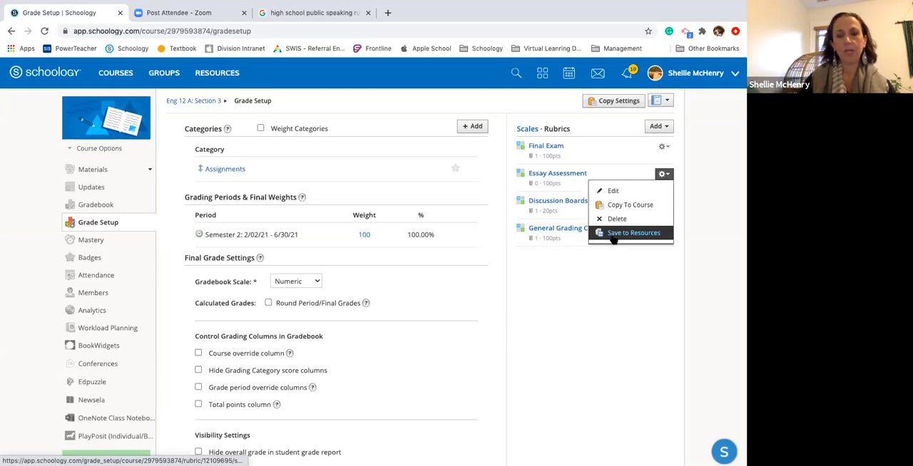
{"action": "left_click", "coordinate": [619, 152]}
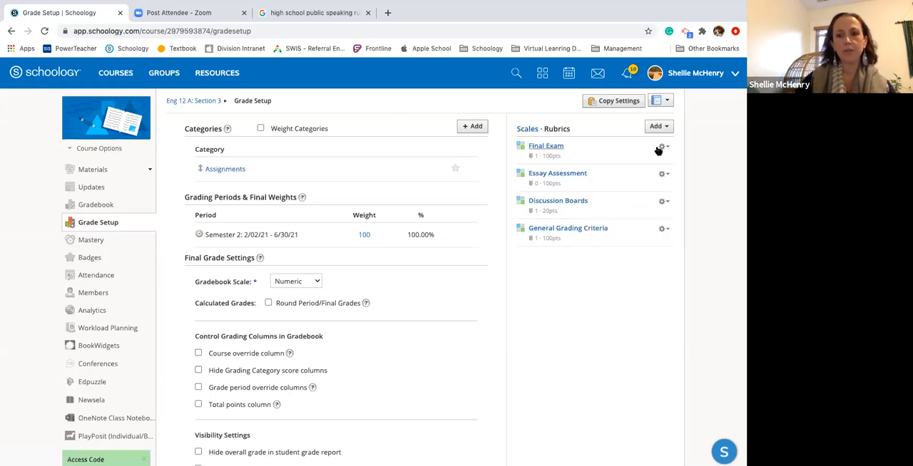
{"action": "left_click", "coordinate": [660, 148]}
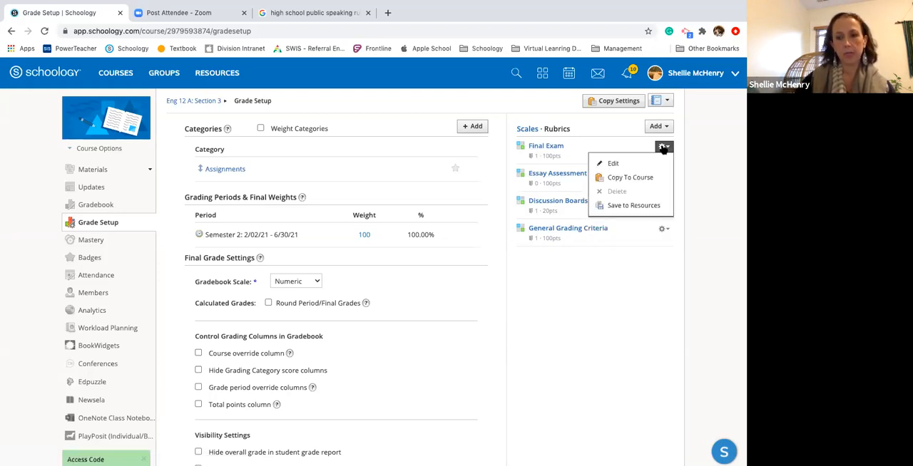
{"action": "left_click", "coordinate": [574, 191]}
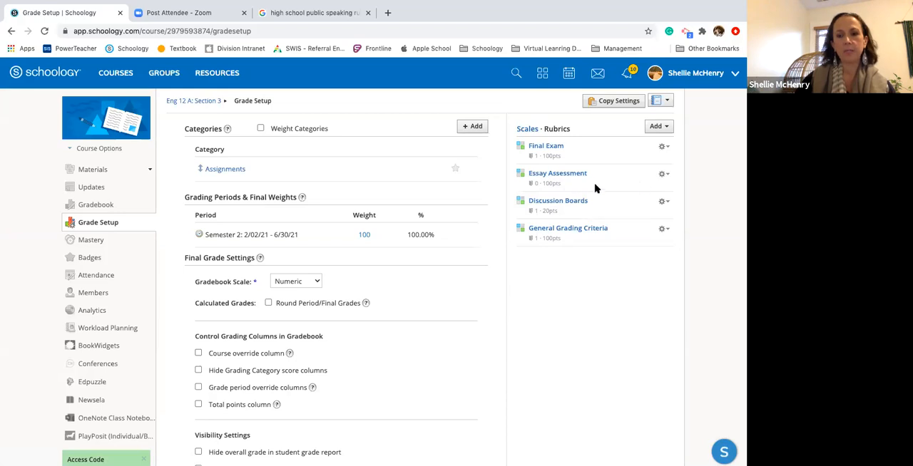
{"action": "left_click", "coordinate": [662, 176]}
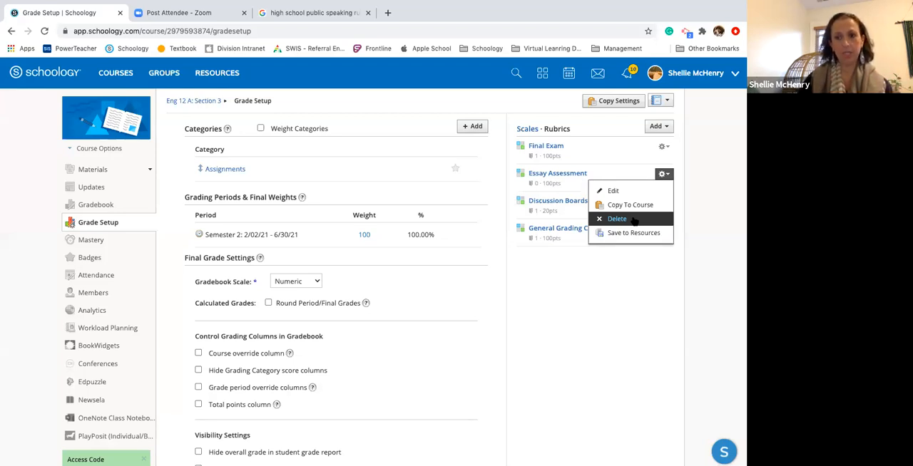
Return to the Eng 12 A: Section 3 course materials and open the Post-Reading Reflections assignment to view its rubric
{"action": "left_click", "coordinate": [106, 151]}
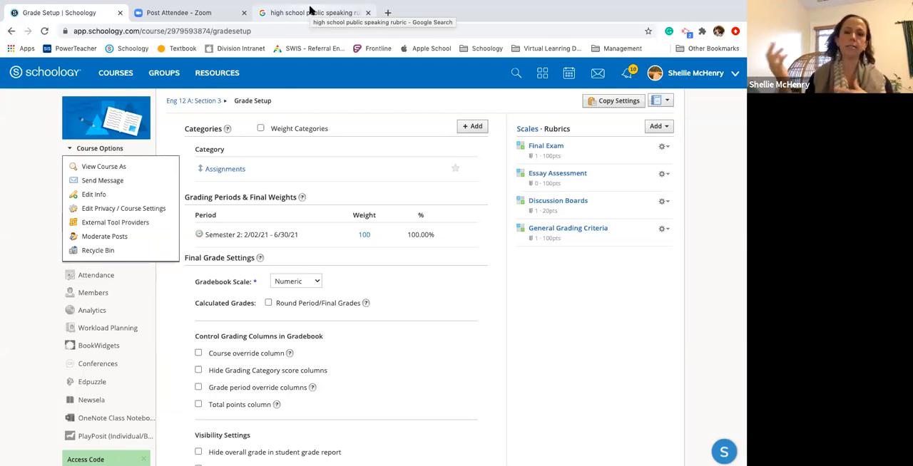
{"action": "left_click", "coordinate": [206, 102]}
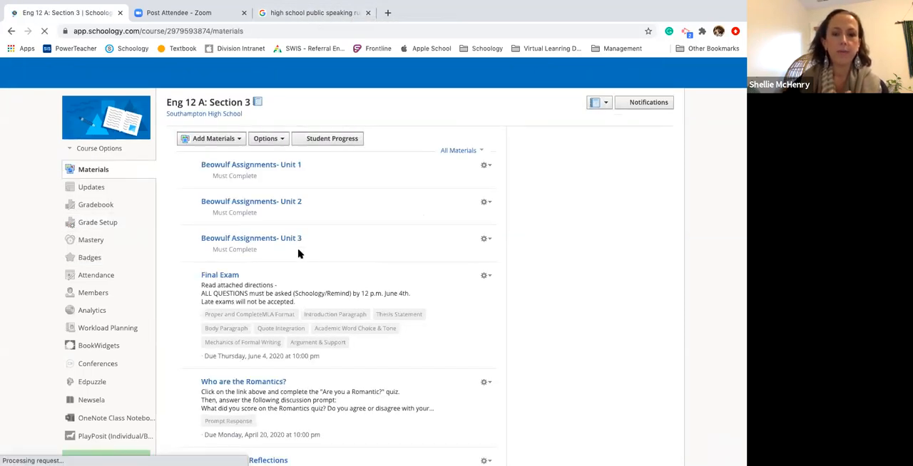
{"action": "scroll", "coordinate": [298, 254], "scroll_direction": "down", "scroll_amount": 3}
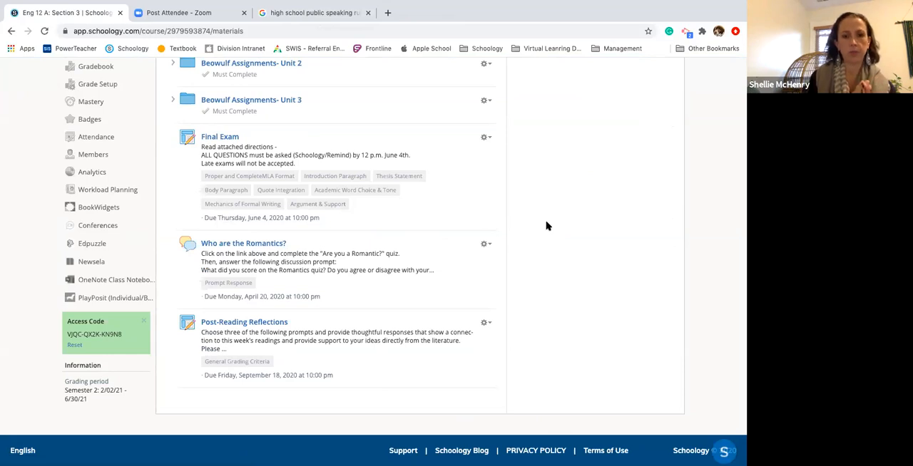
{"action": "left_click", "coordinate": [218, 325]}
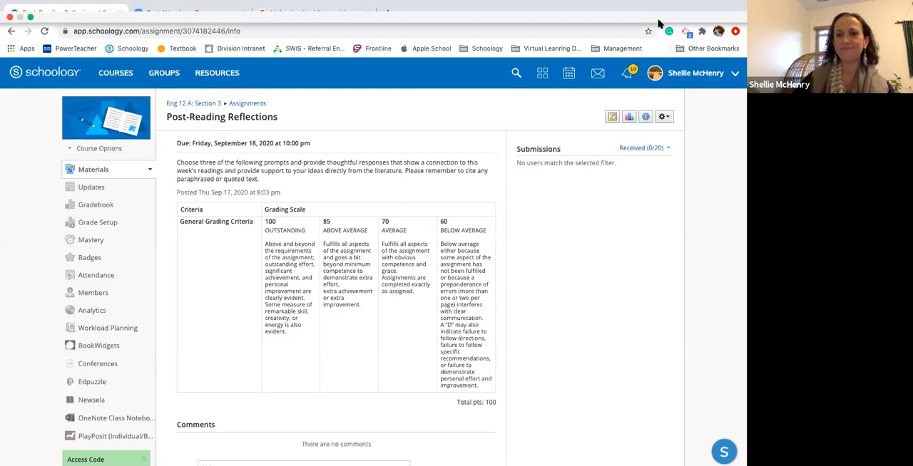
{"action": "mouse_move", "coordinate": [677, 21]}
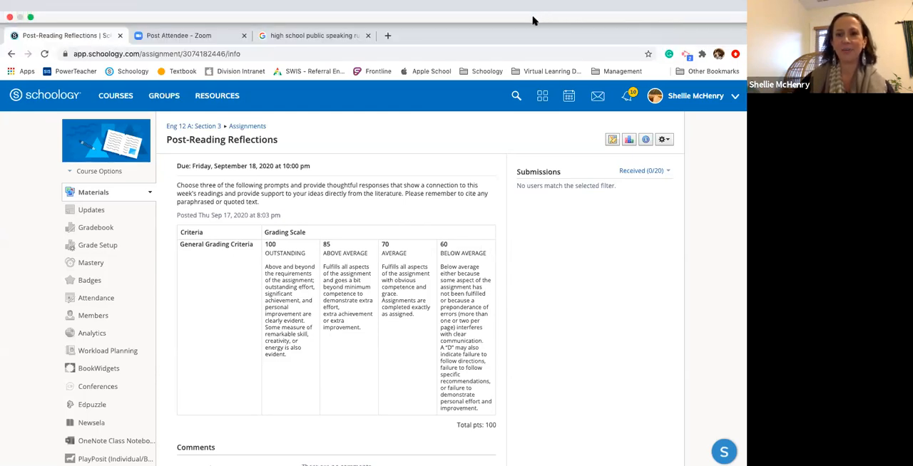